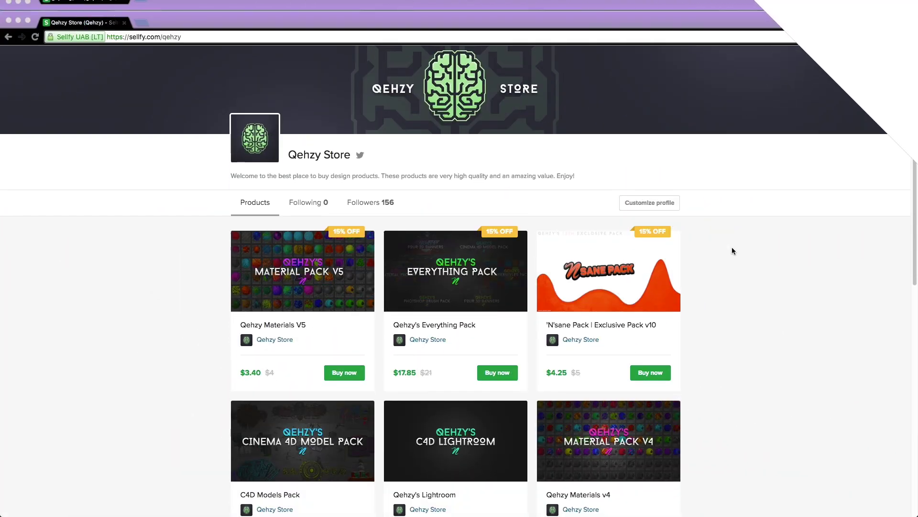
Browse the Sellfy store listing and open the Everything Pack product page
{"action": "scroll", "coordinate": [732, 248], "scroll_direction": "down", "scroll_amount": 6}
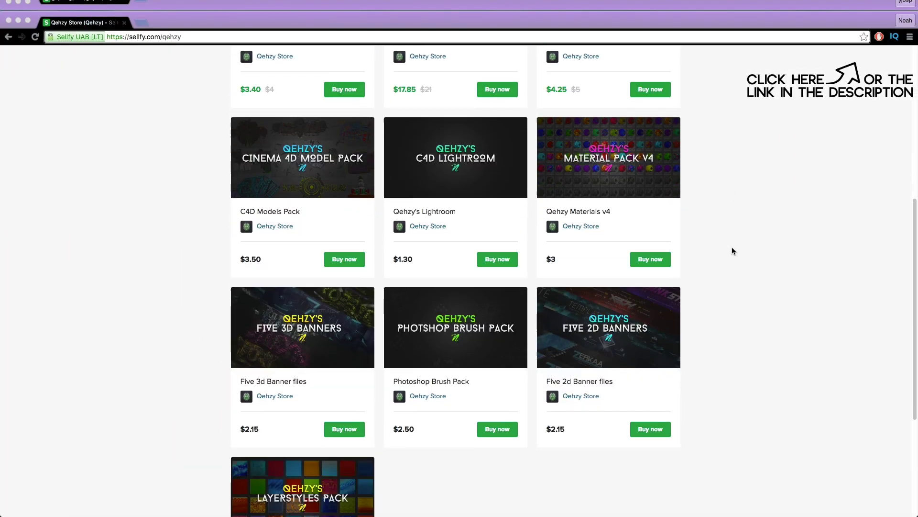
{"action": "scroll", "coordinate": [732, 248], "scroll_direction": "up", "scroll_amount": 3}
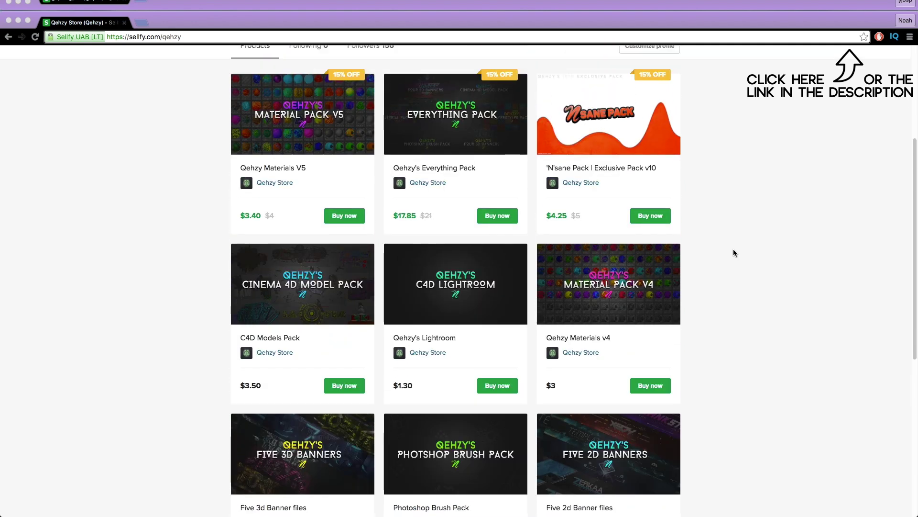
{"action": "scroll", "coordinate": [734, 249], "scroll_direction": "up", "scroll_amount": 4}
{"action": "left_click", "coordinate": [497, 311]}
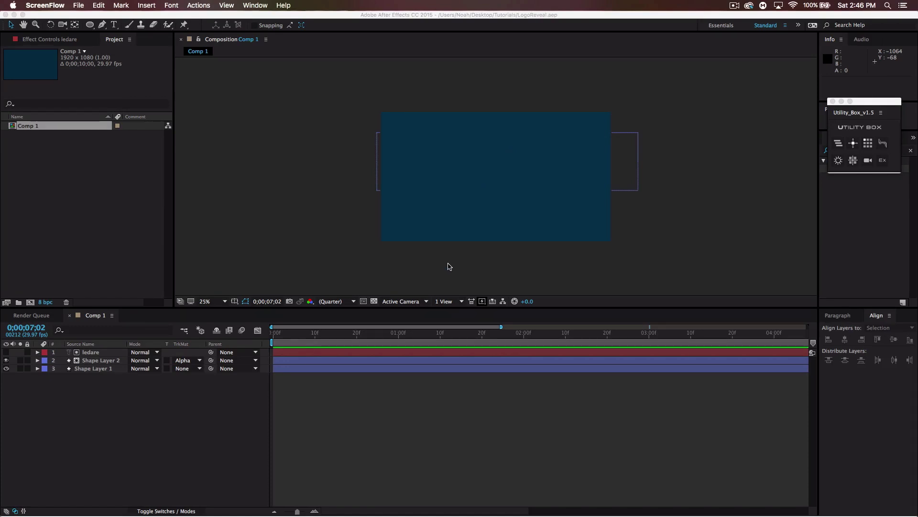
{"action": "left_click", "coordinate": [278, 337]}
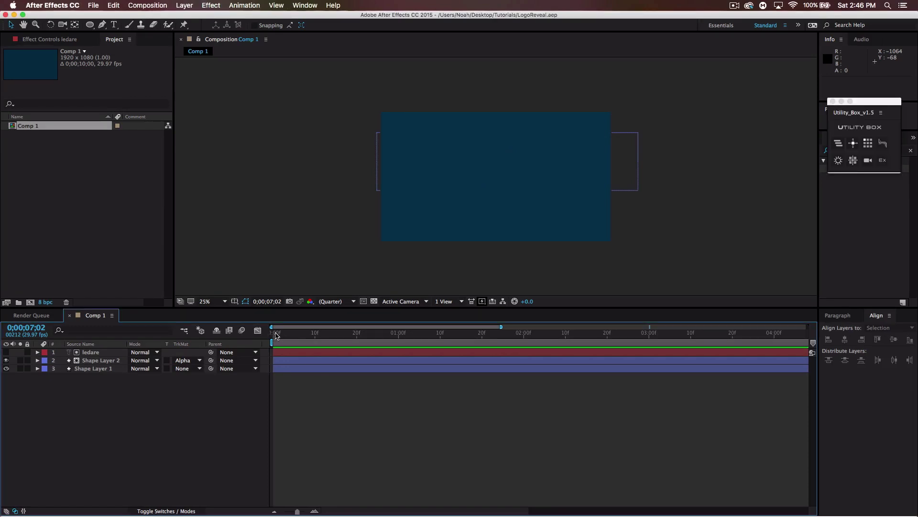
{"action": "left_click", "coordinate": [274, 334]}
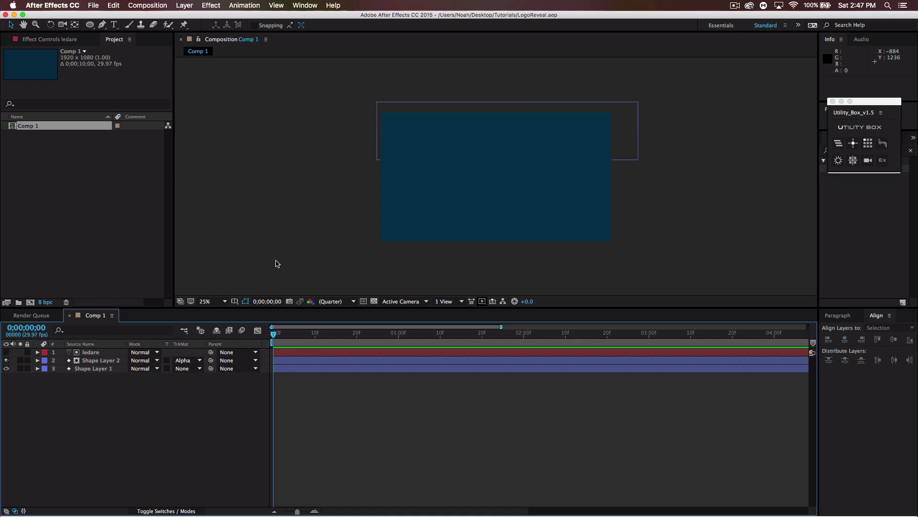
{"action": "key", "text": "space"}
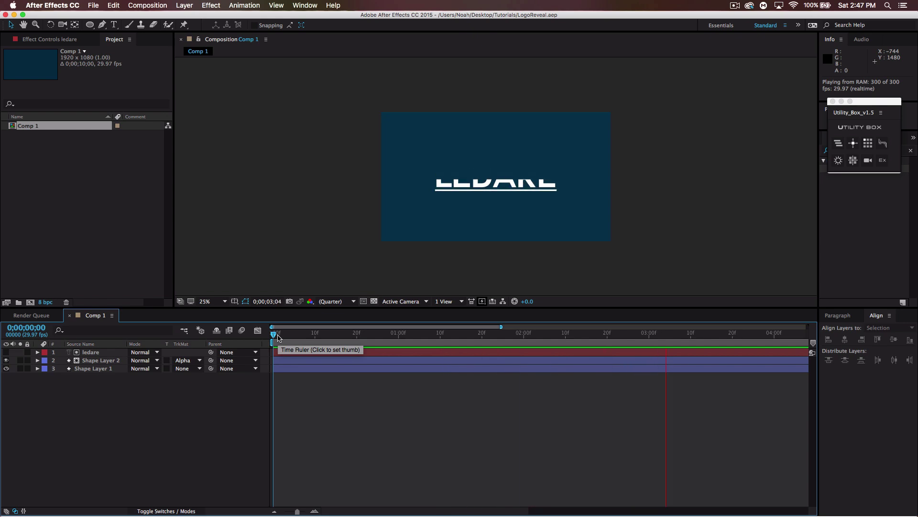
{"action": "key", "text": "space"}
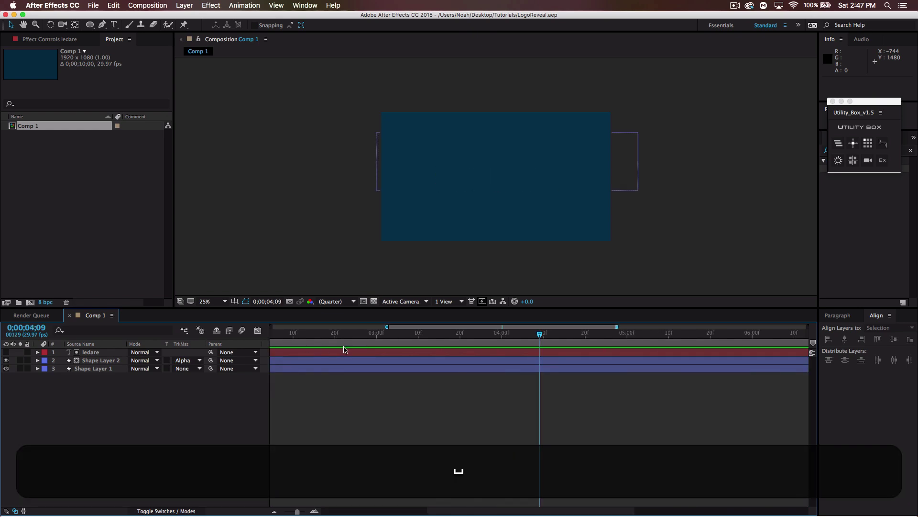
{"action": "scroll", "coordinate": [408, 506], "scroll_direction": "left", "scroll_amount": 10}
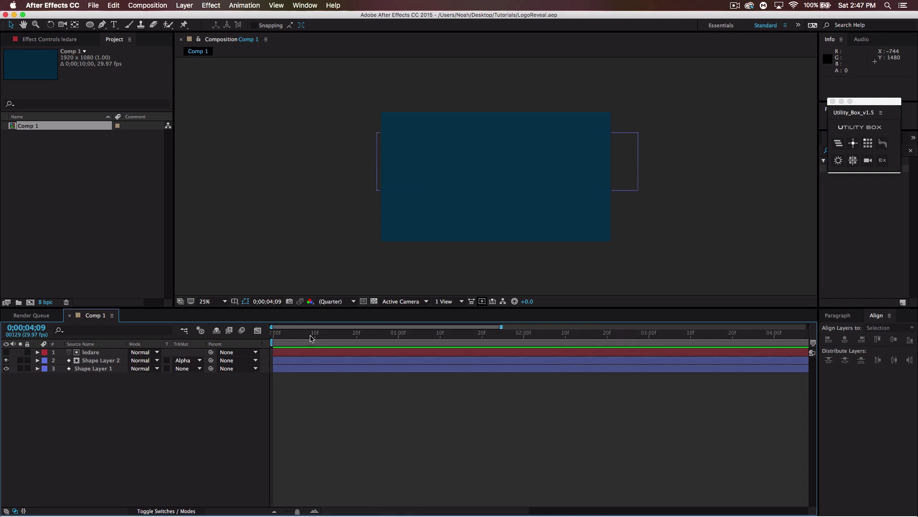
{"action": "left_click_drag", "start_coordinate": [311, 337], "coordinate": [669, 374]}
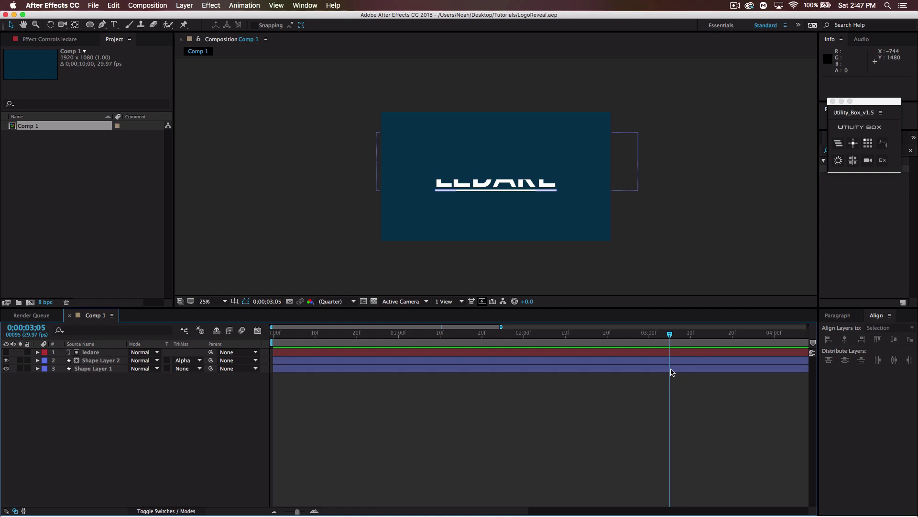
Create a 1920×1080, 10-second Comp 2 with its work area ending at about 04;12
{"action": "left_click", "coordinate": [142, 5]}
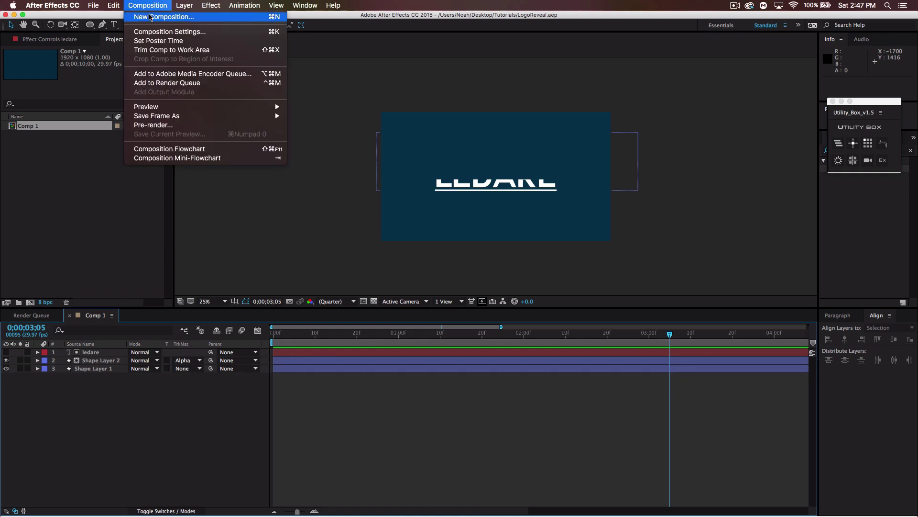
{"action": "left_click", "coordinate": [148, 16]}
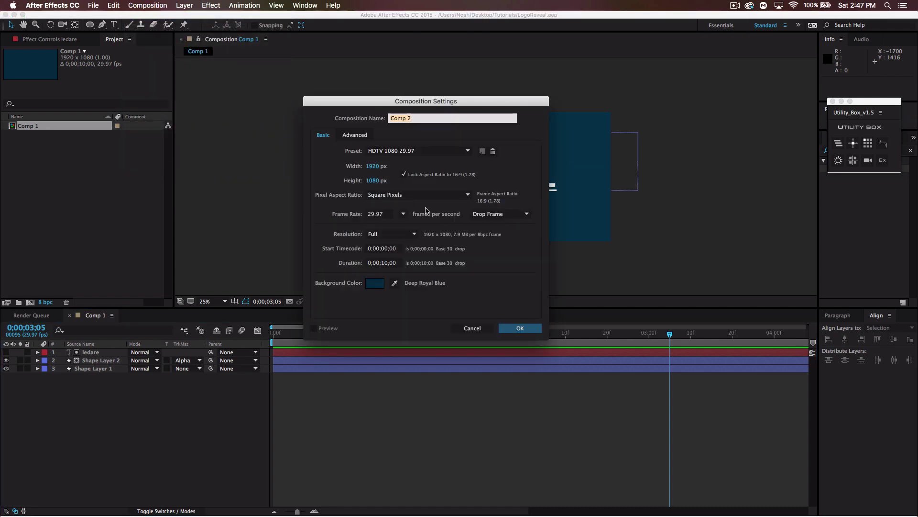
{"action": "left_click", "coordinate": [524, 329]}
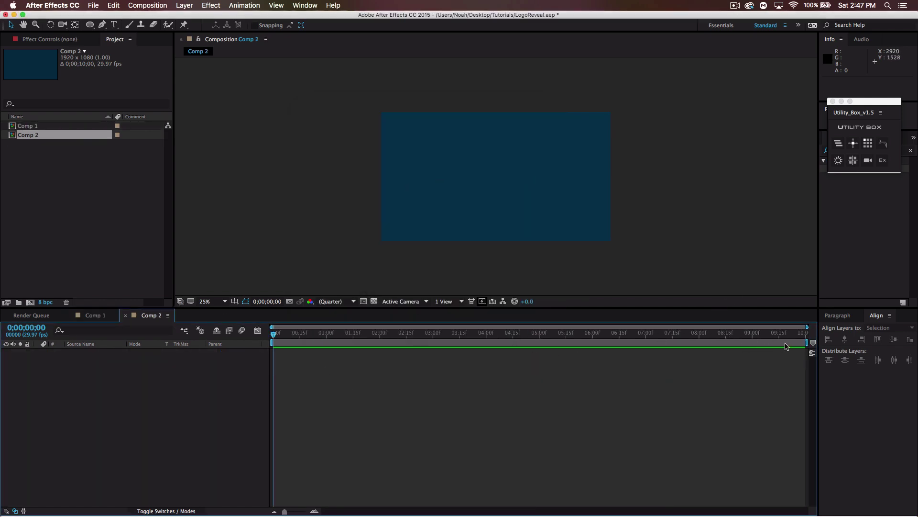
{"action": "left_click_drag", "start_coordinate": [809, 343], "coordinate": [512, 341]}
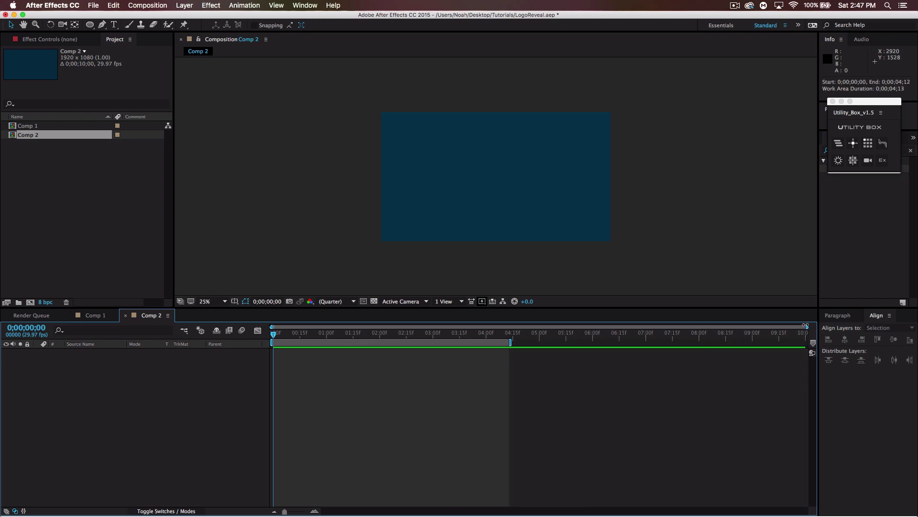
{"action": "left_click_drag", "start_coordinate": [805, 325], "coordinate": [629, 327]}
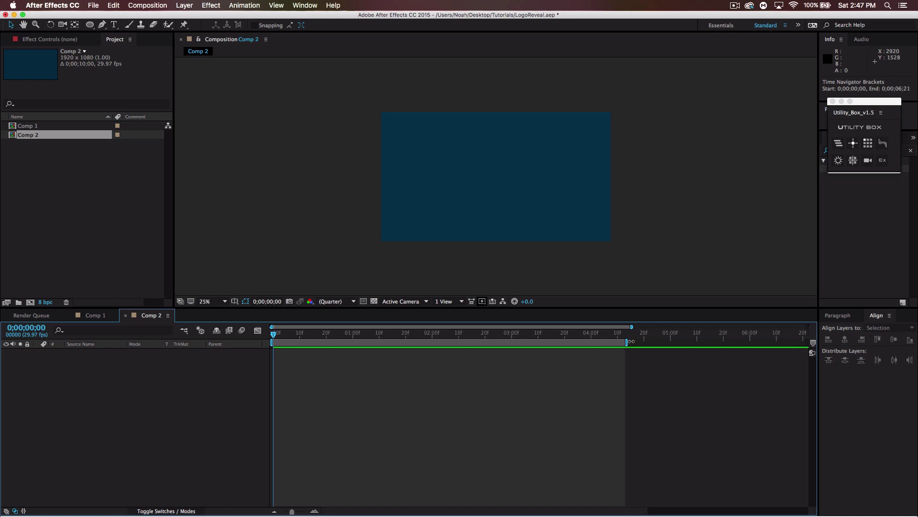
Add a comp-size Medium Gray-Royal Blue solid to Comp 2 after cancelling a first attempt
{"action": "left_click", "coordinate": [184, 5]}
{"action": "mouse_move", "coordinate": [242, 21]}
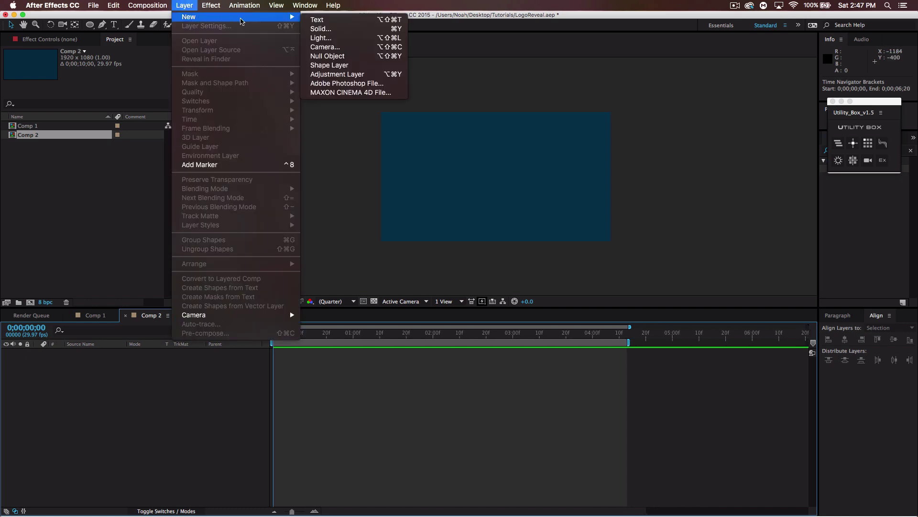
{"action": "left_click", "coordinate": [325, 29]}
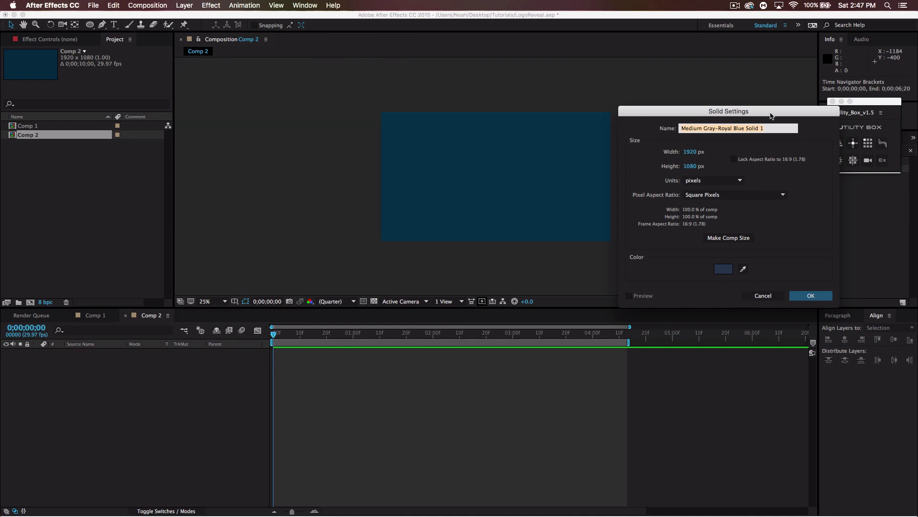
{"action": "left_click", "coordinate": [744, 268]}
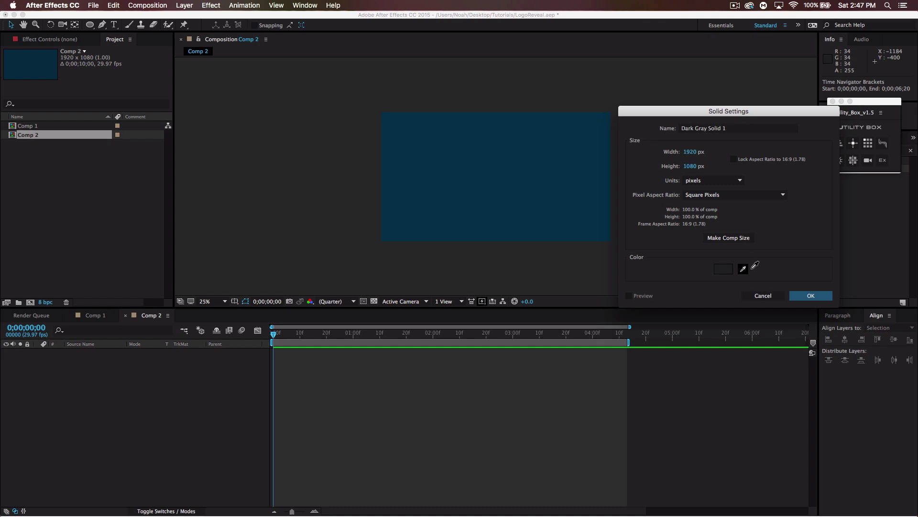
{"action": "left_click", "coordinate": [764, 276]}
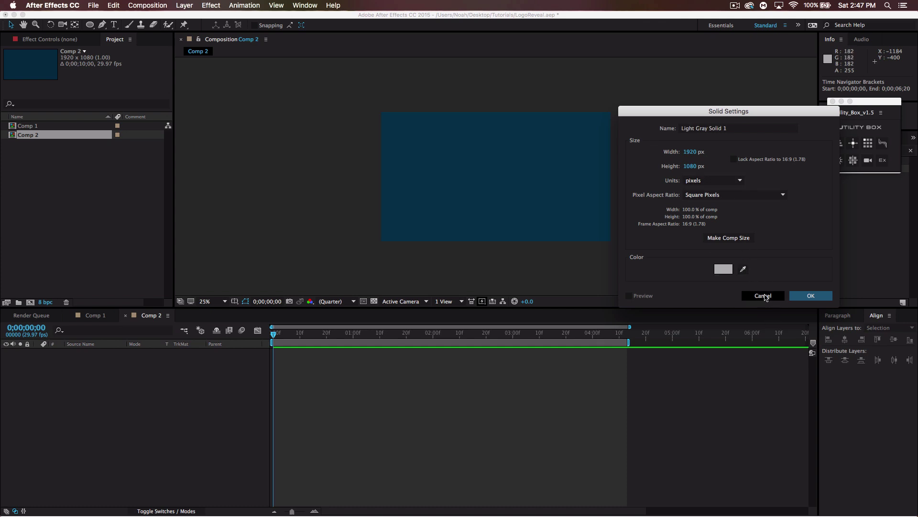
{"action": "left_click", "coordinate": [764, 295]}
{"action": "left_click", "coordinate": [184, 5]}
{"action": "mouse_move", "coordinate": [220, 16]}
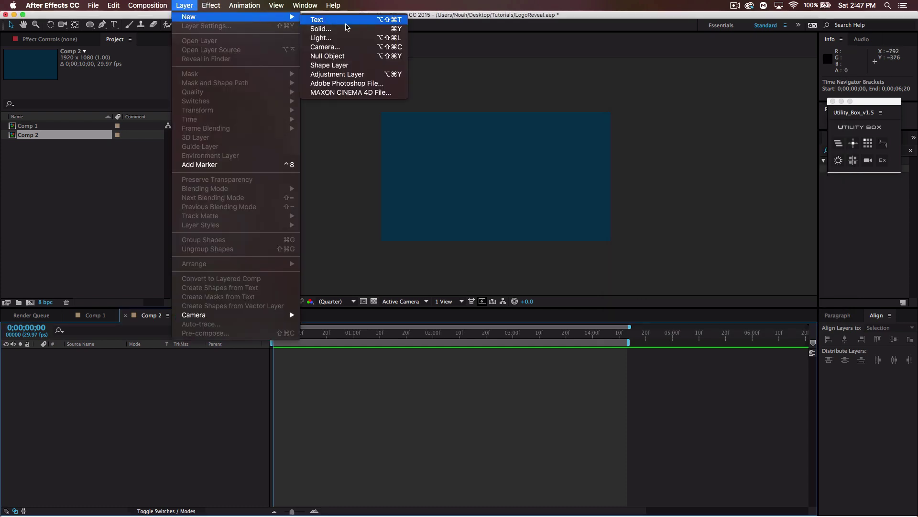
{"action": "left_click", "coordinate": [329, 29]}
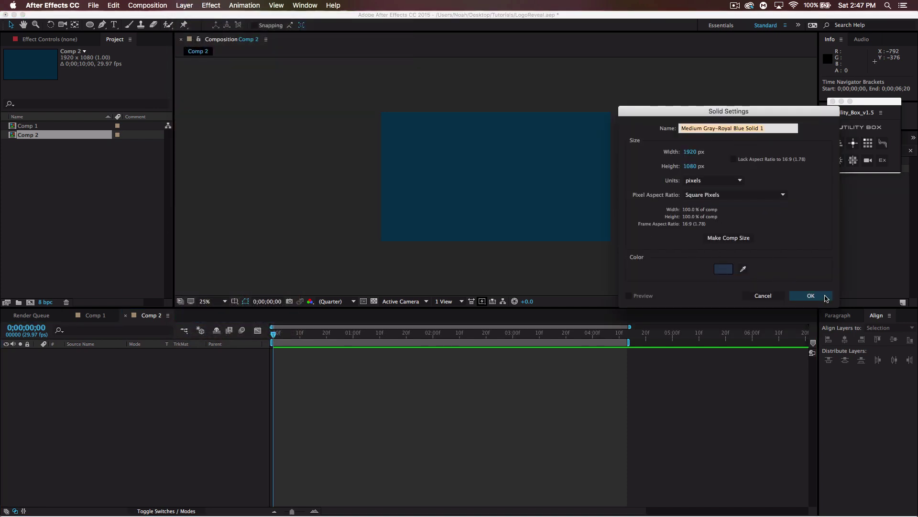
{"action": "left_click", "coordinate": [811, 296]}
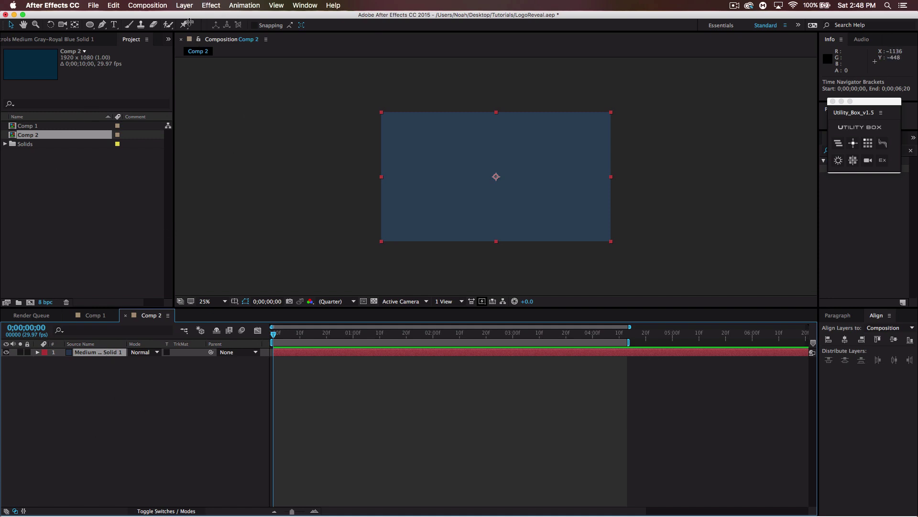
Pick the Type tool and show the Title/Action Safe guides in the viewer
{"action": "left_click", "coordinate": [137, 368]}
{"action": "left_click", "coordinate": [113, 24]}
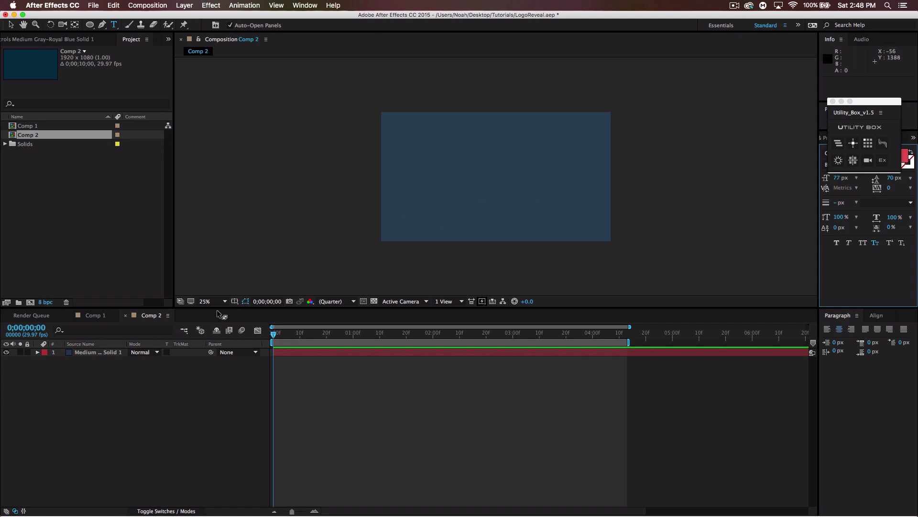
{"action": "left_click", "coordinate": [234, 302]}
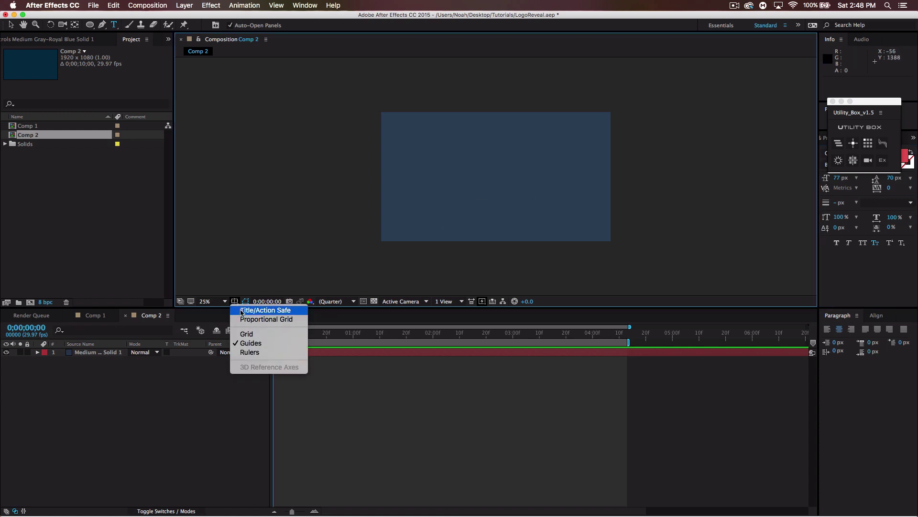
{"action": "left_click", "coordinate": [244, 319]}
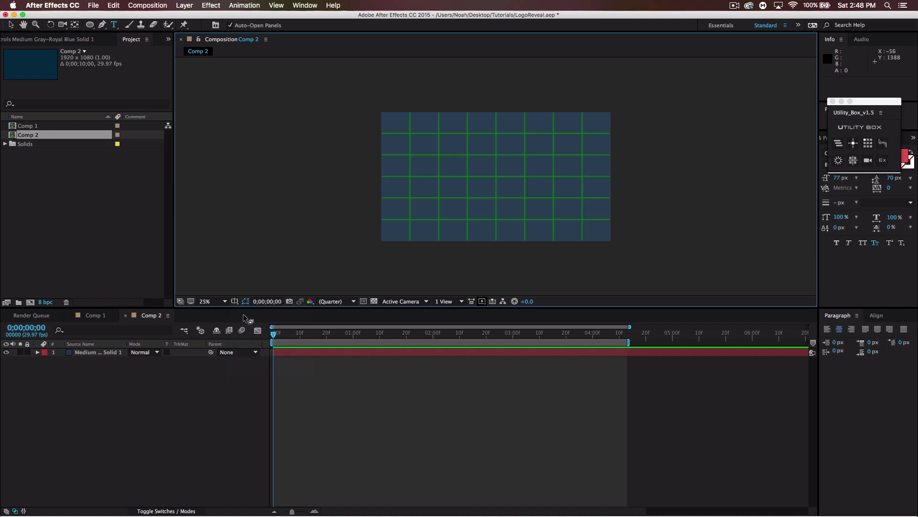
{"action": "left_click", "coordinate": [235, 301]}
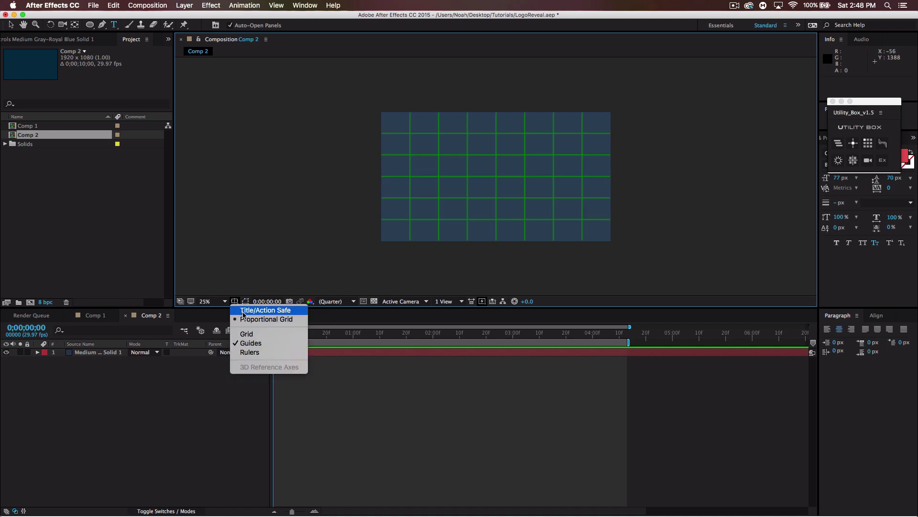
{"action": "left_click", "coordinate": [429, 337]}
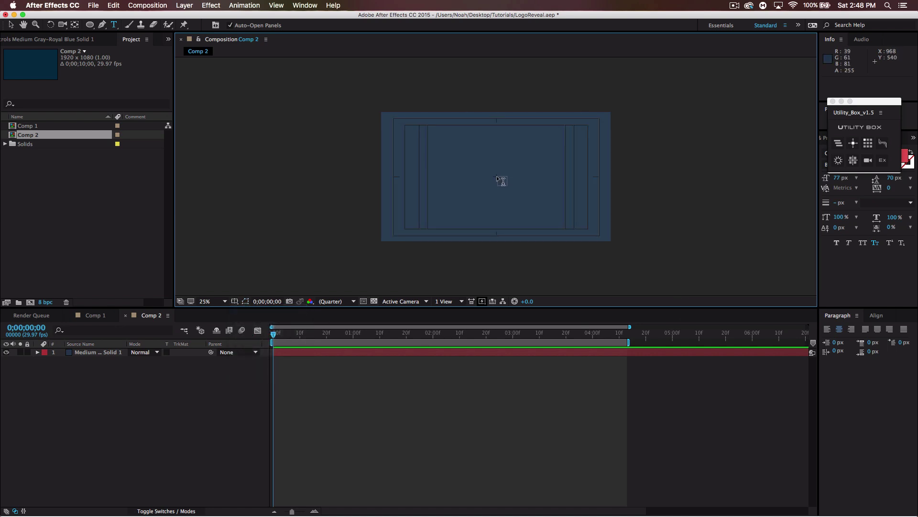
{"action": "left_click", "coordinate": [234, 301]}
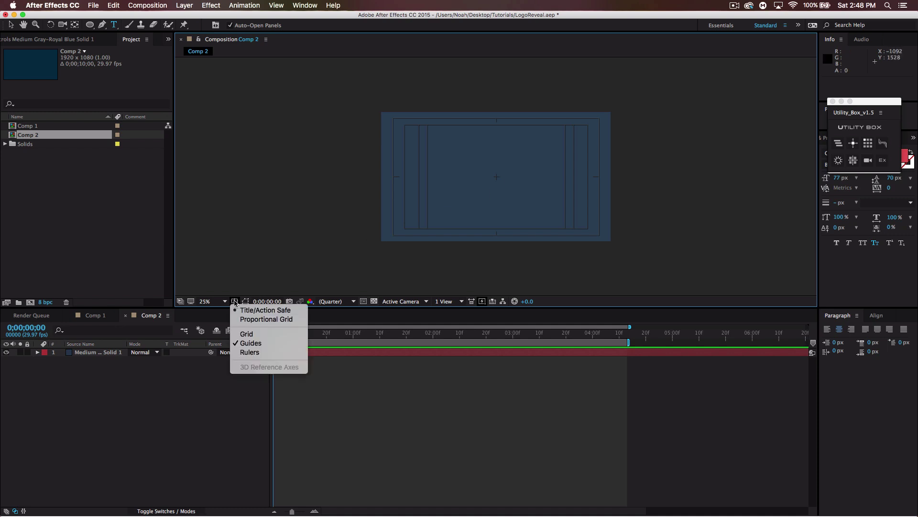
{"action": "left_click", "coordinate": [234, 302]}
Type LEDARE as a new text layer at the comp centre and select the word
{"action": "scroll", "coordinate": [499, 179], "scroll_direction": "up", "scroll_amount": 4}
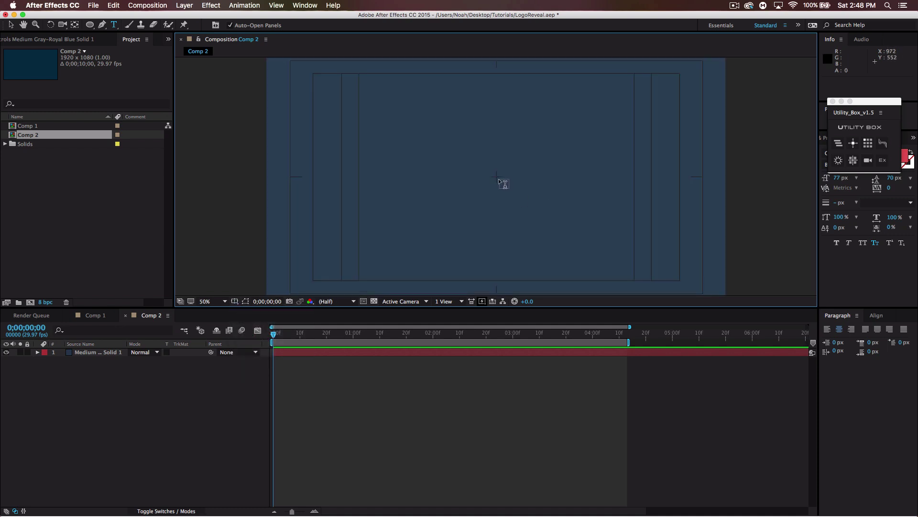
{"action": "left_click", "coordinate": [496, 177]}
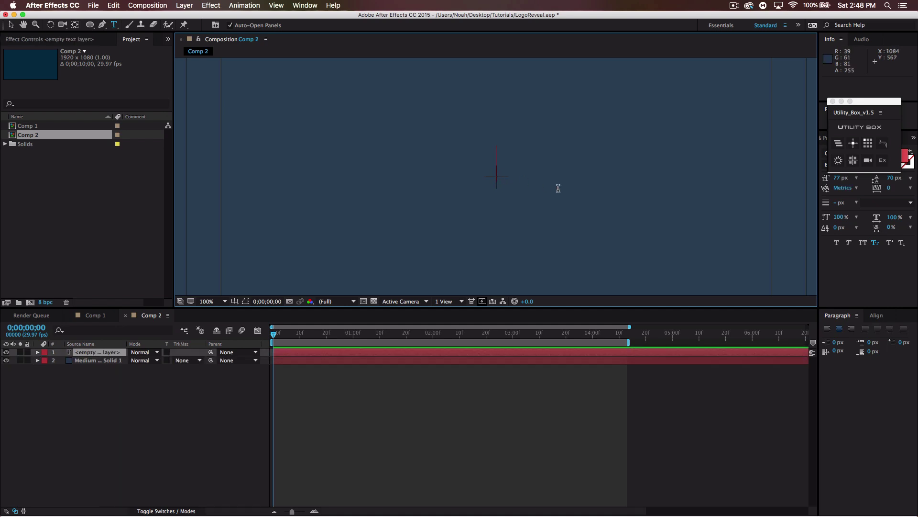
{"action": "type", "text": "LEDARE"}
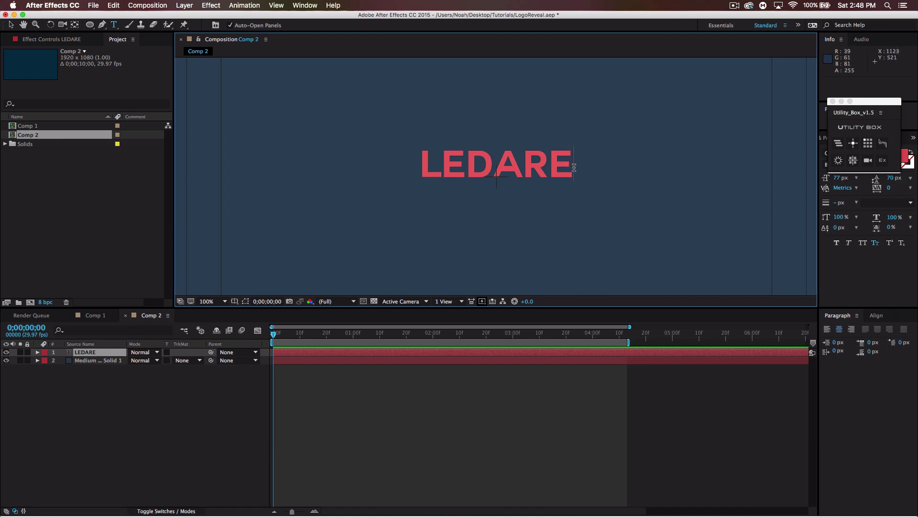
{"action": "left_click_drag", "start_coordinate": [574, 167], "coordinate": [408, 139]}
Set the LEDARE text fill colour to white (FFFFFF)
{"action": "left_click", "coordinate": [833, 101]}
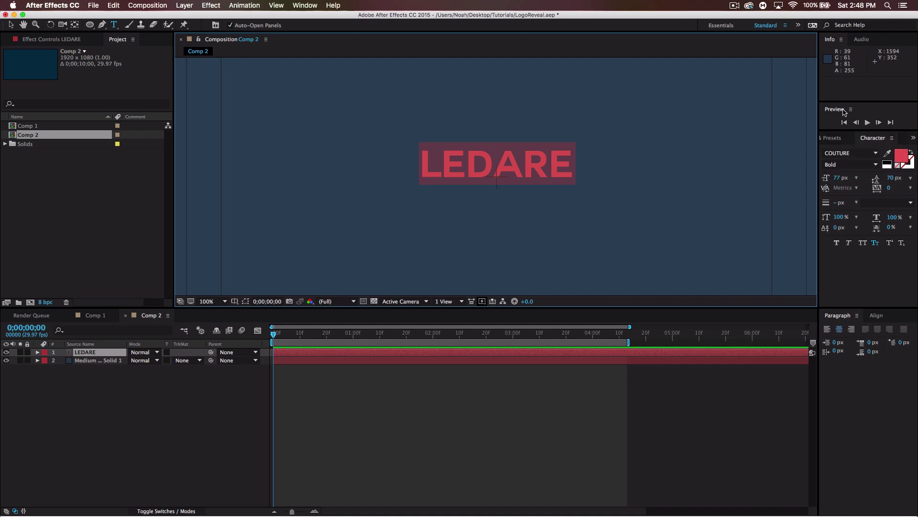
{"action": "left_click", "coordinate": [903, 155]}
{"action": "left_click_drag", "start_coordinate": [638, 189], "coordinate": [606, 161]}
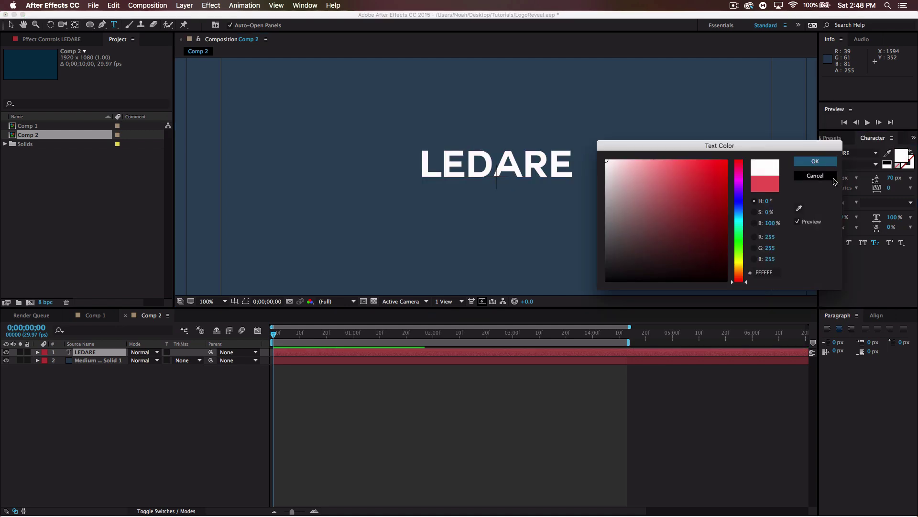
{"action": "left_click", "coordinate": [815, 161]}
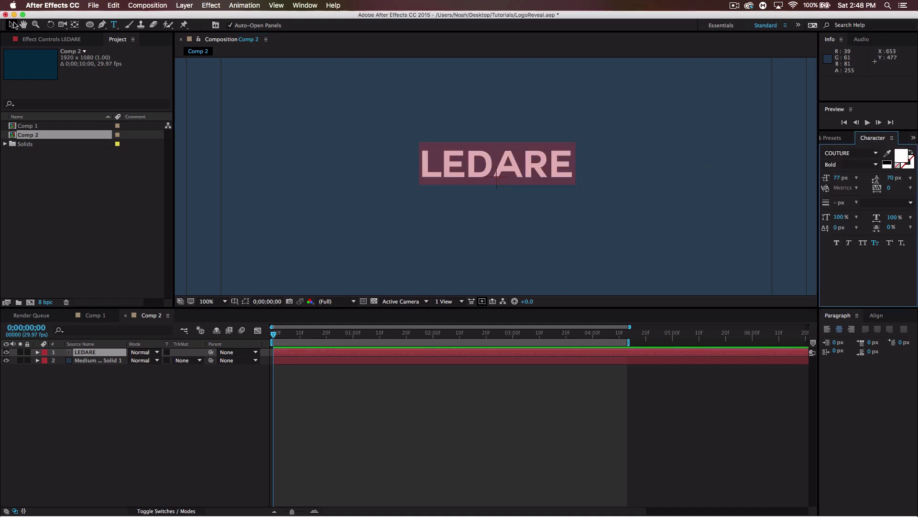
{"action": "left_click", "coordinate": [11, 25]}
Scale LEDARE up to about 380%, hide the safe margins, and move it down slightly
{"action": "key", "text": "comma"}
{"action": "key", "text": "comma"}
{"action": "key", "text": "comma"}
{"action": "key", "text": "comma"}
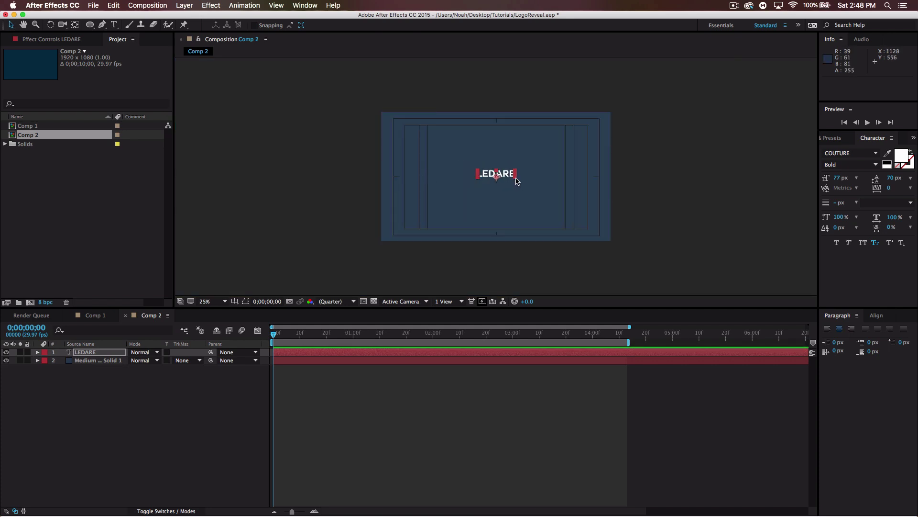
{"action": "left_click_drag", "start_coordinate": [516, 180], "coordinate": [571, 208]}
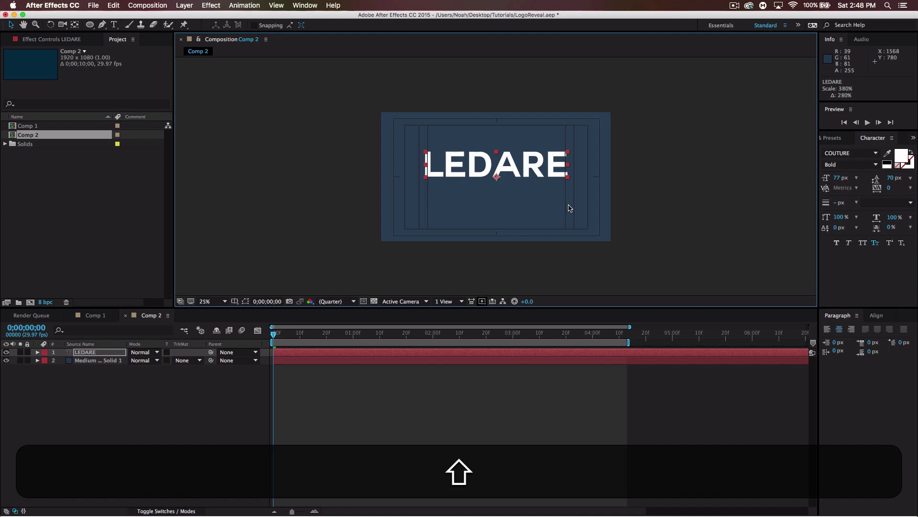
{"action": "left_click", "coordinate": [237, 300]}
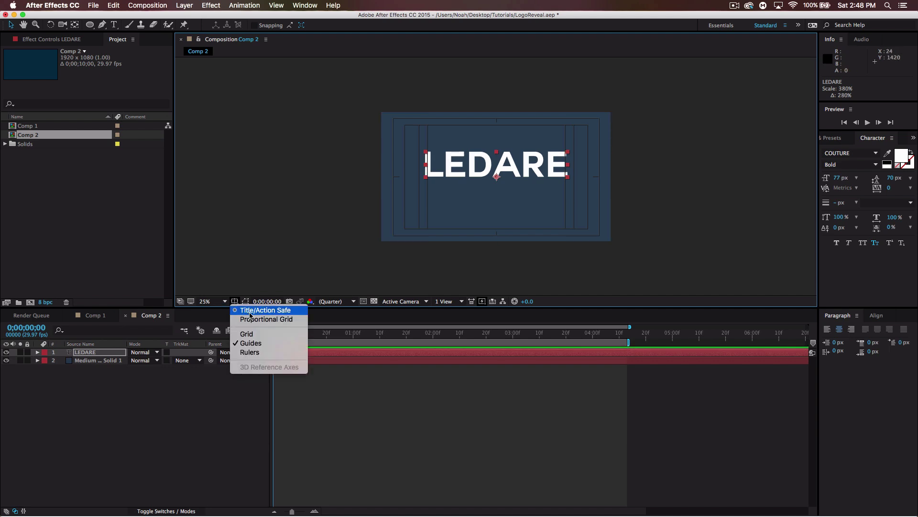
{"action": "left_click", "coordinate": [261, 310]}
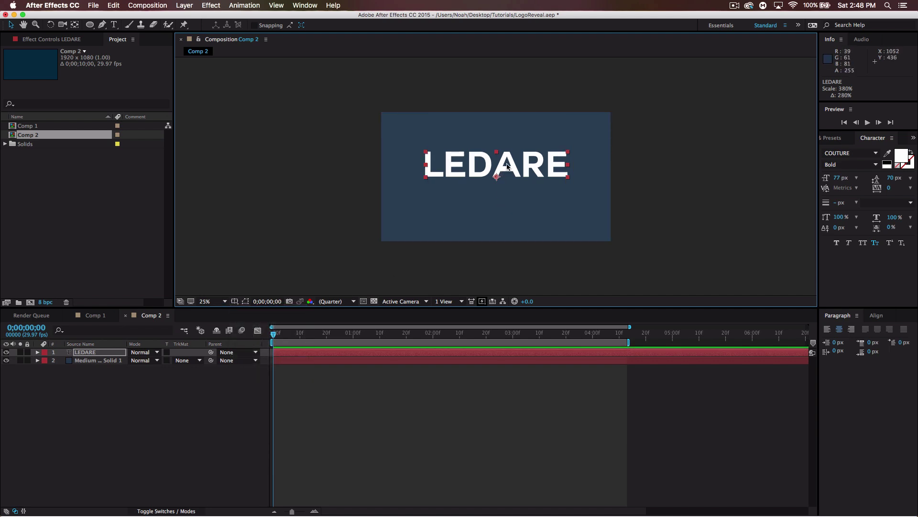
{"action": "left_click_drag", "start_coordinate": [508, 165], "coordinate": [511, 172]}
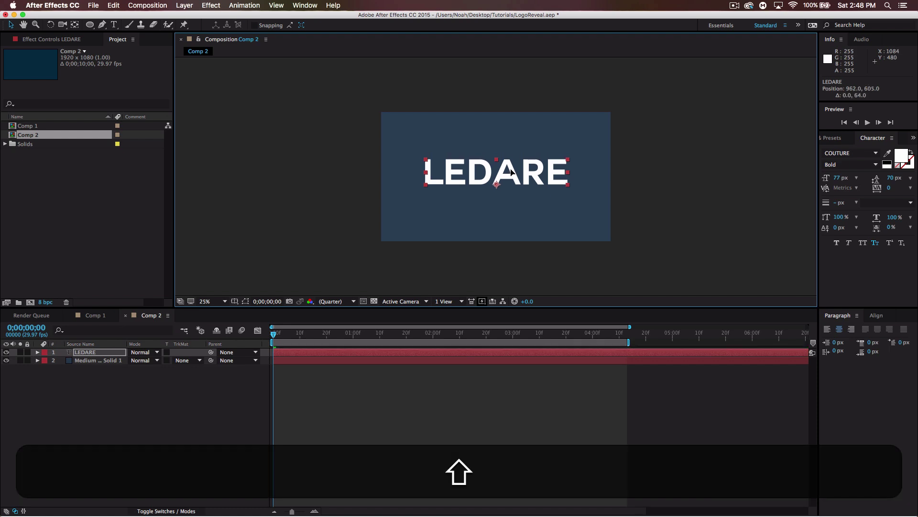
Align LEDARE to the horizontal and vertical centre of the composition
{"action": "left_click", "coordinate": [877, 316]}
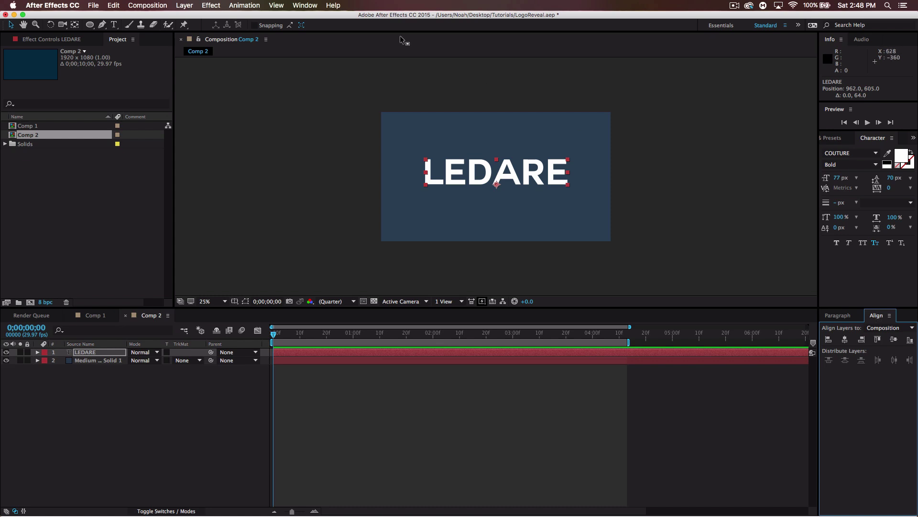
{"action": "left_click", "coordinate": [310, 5]}
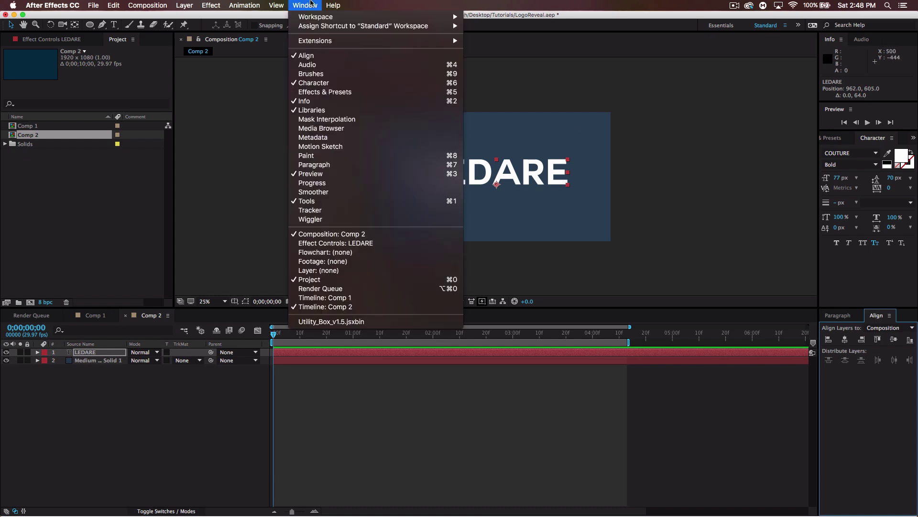
{"action": "left_click", "coordinate": [300, 5]}
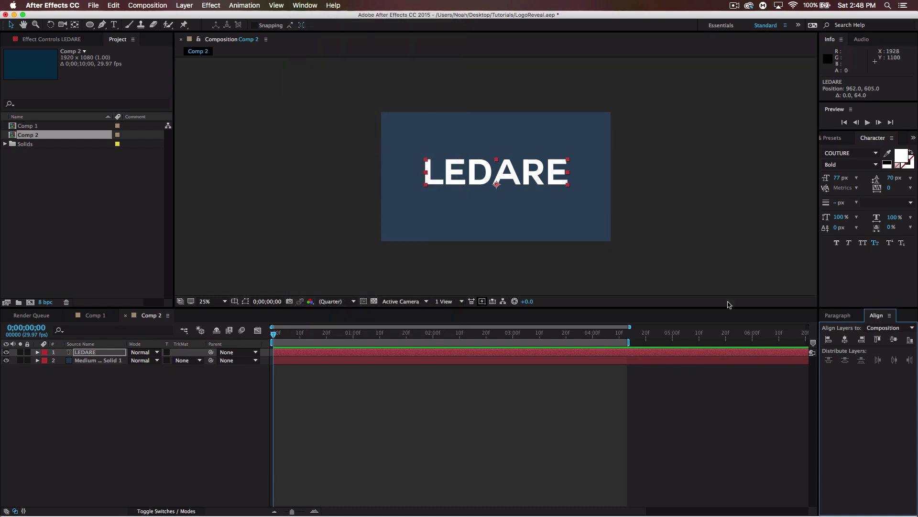
{"action": "left_click", "coordinate": [846, 339]}
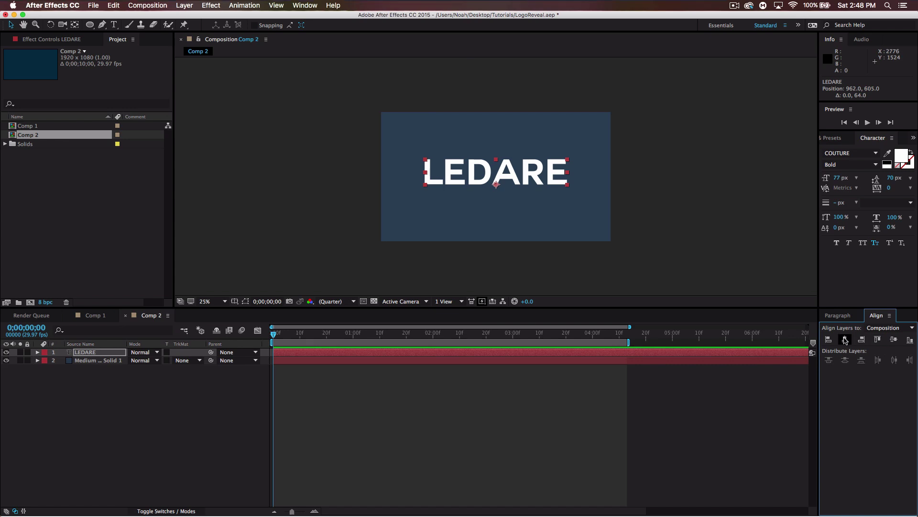
{"action": "left_click", "coordinate": [894, 339]}
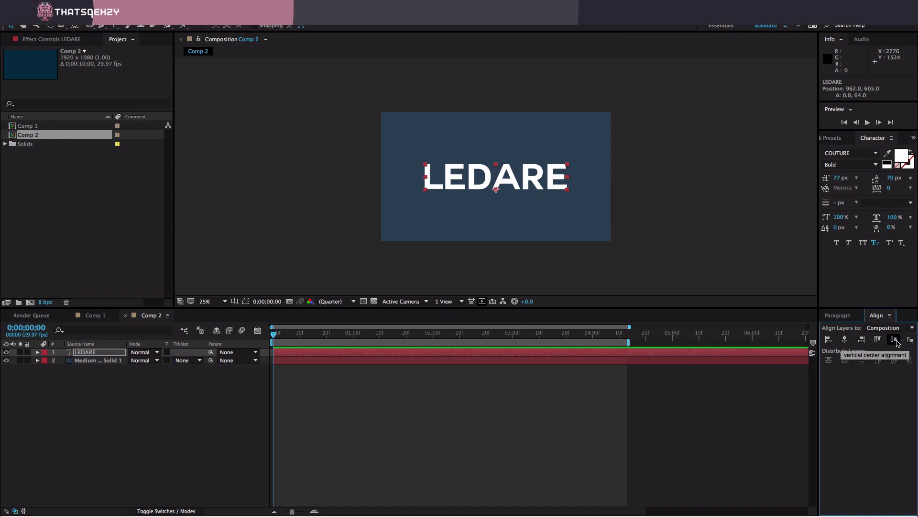
Move LEDARE's anchor point to the text centre, scale it to 352%, and zoom to 50%
{"action": "left_click", "coordinate": [74, 26]}
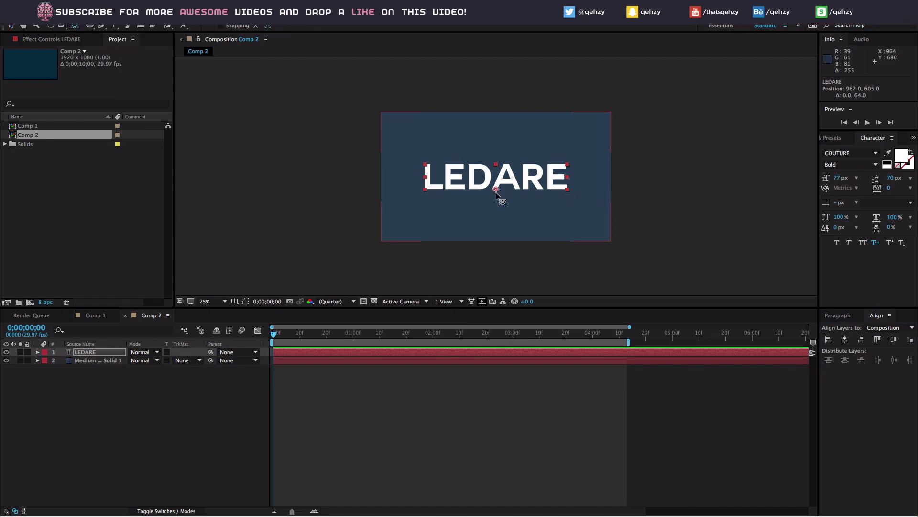
{"action": "left_click_drag", "start_coordinate": [496, 193], "coordinate": [496, 179]}
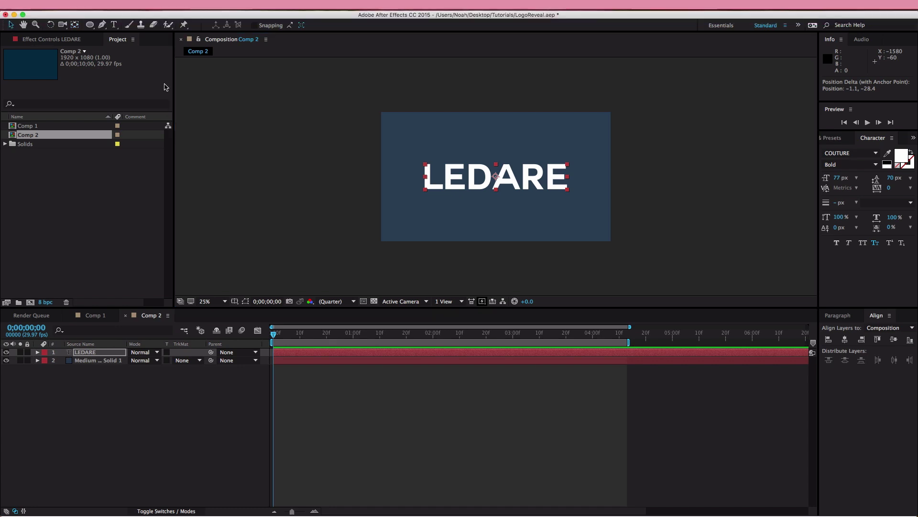
{"action": "left_click_drag", "start_coordinate": [568, 192], "coordinate": [563, 189]}
{"action": "key", "text": "period"}
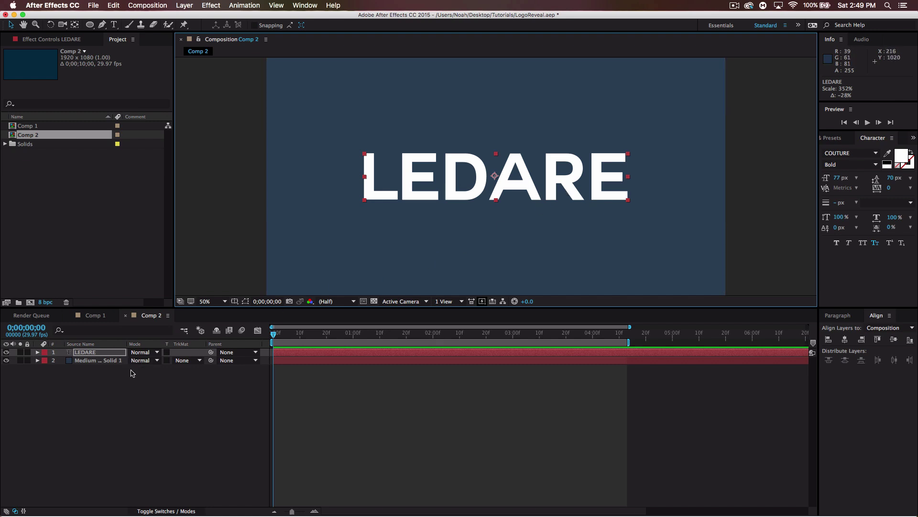
{"action": "left_click", "coordinate": [114, 421]}
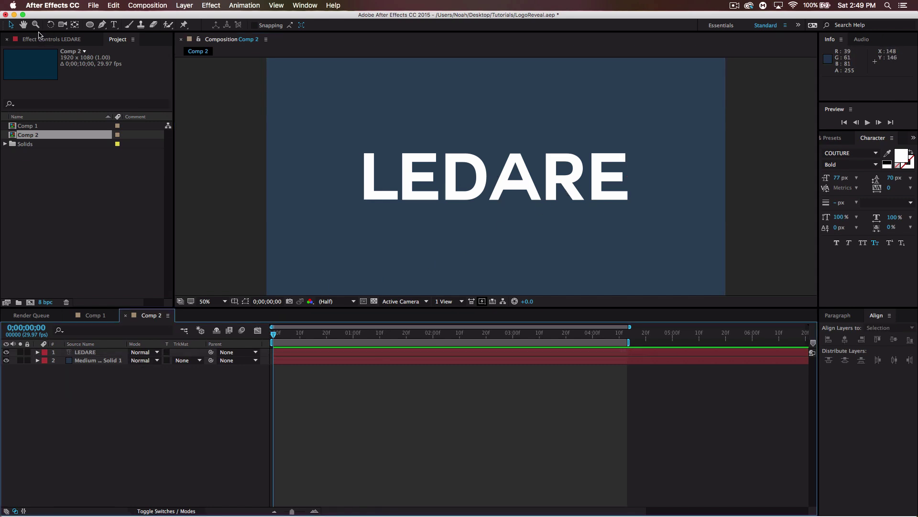
{"action": "left_click_drag", "start_coordinate": [90, 25], "coordinate": [127, 27]}
Create Shape Layer 1 with a white fill and draw a thin rectangle above LEDARE
{"action": "left_click", "coordinate": [184, 5]}
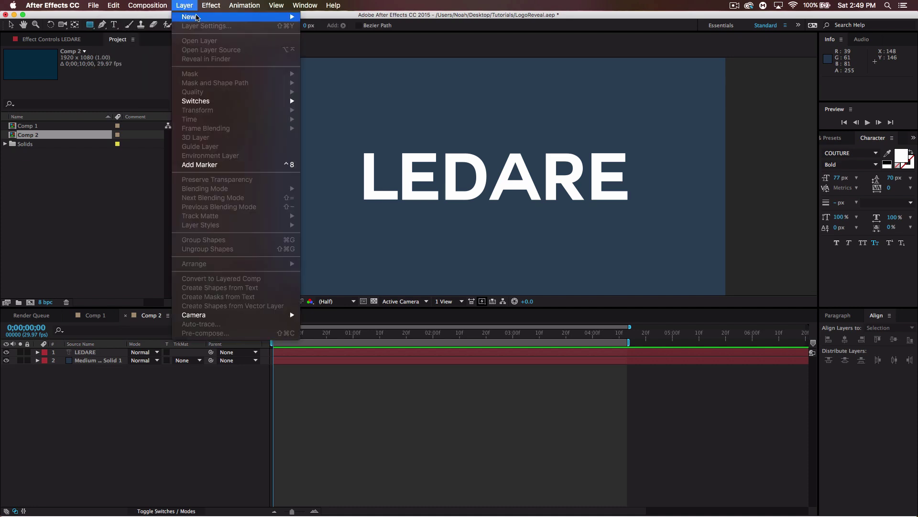
{"action": "mouse_move", "coordinate": [263, 16]}
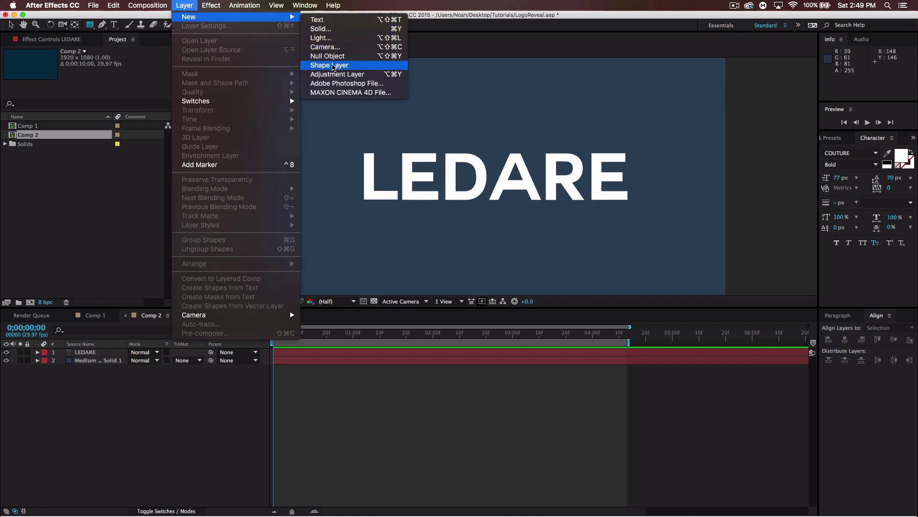
{"action": "left_click", "coordinate": [330, 65]}
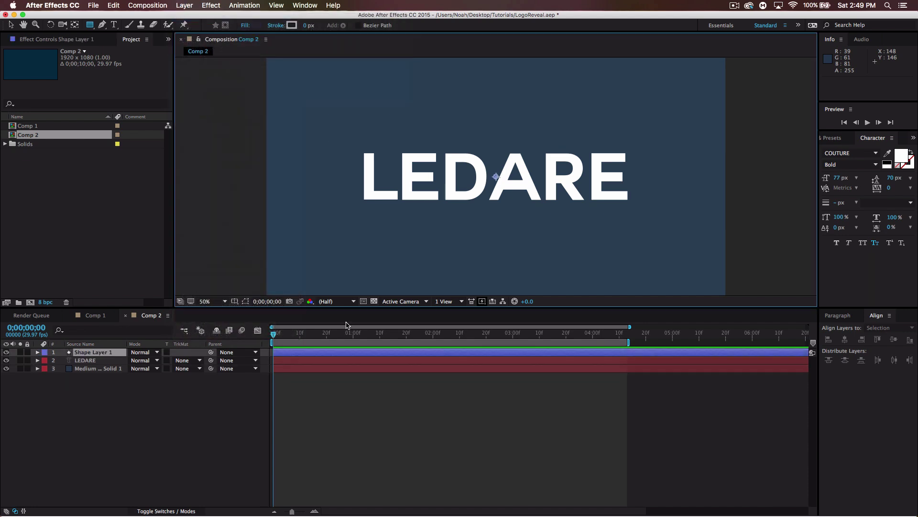
{"action": "left_click", "coordinate": [255, 27]}
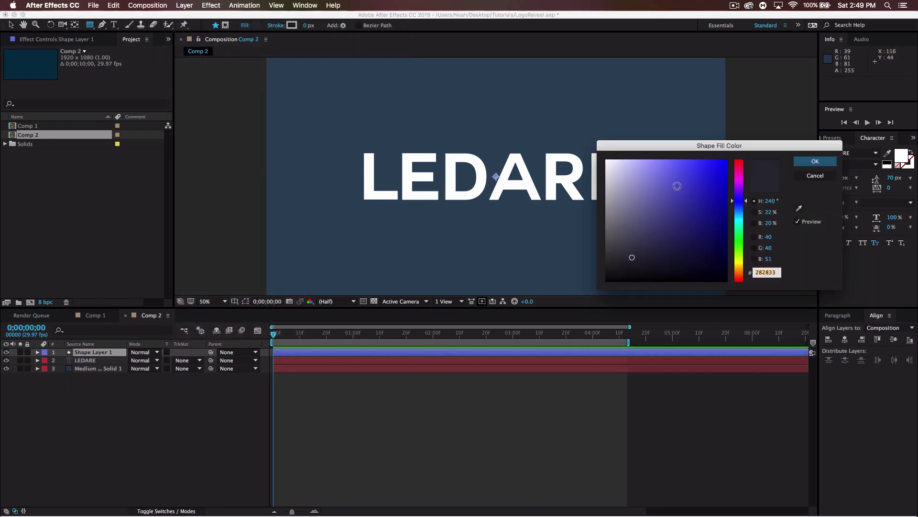
{"action": "left_click_drag", "start_coordinate": [670, 196], "coordinate": [574, 146]}
{"action": "left_click", "coordinate": [802, 166]}
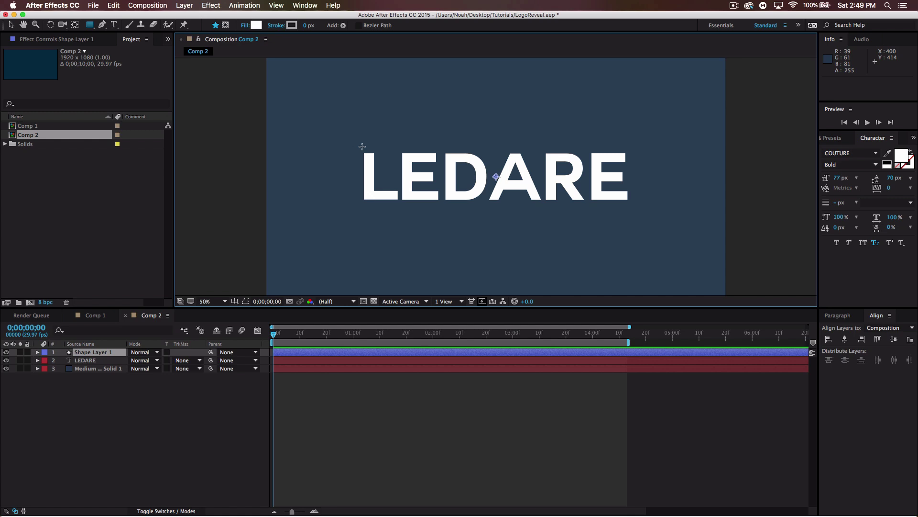
{"action": "left_click_drag", "start_coordinate": [362, 146], "coordinate": [627, 149]}
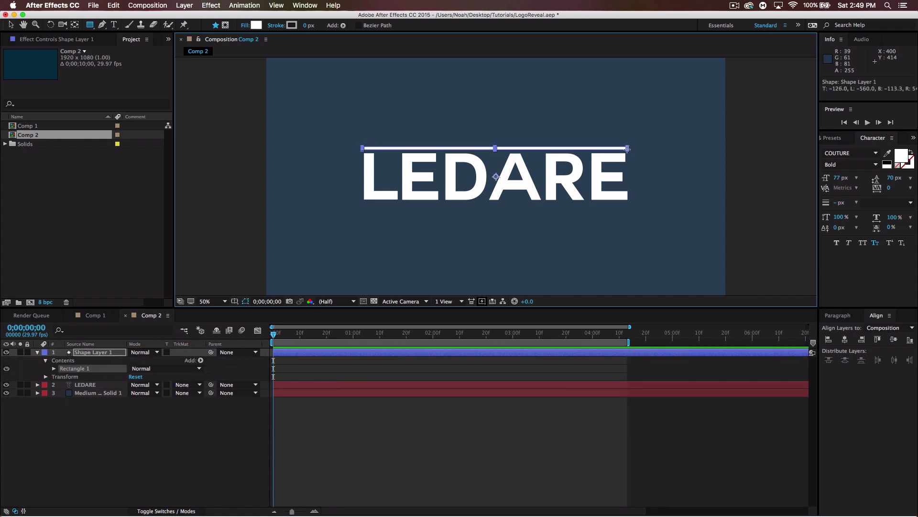
Widen the white bar across LEDARE, nudge it up, and centre it horizontally
{"action": "left_click_drag", "start_coordinate": [628, 149], "coordinate": [627, 149]}
{"action": "key", "text": "v"}
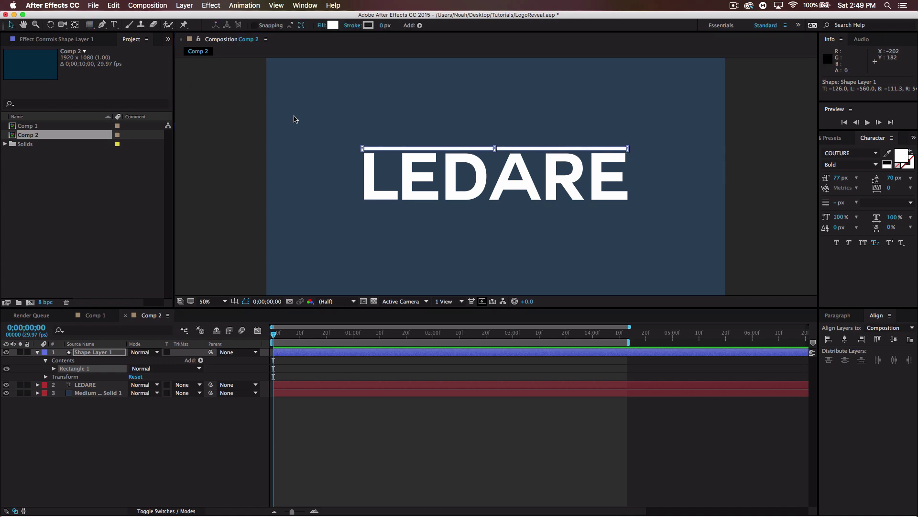
{"action": "key", "text": "Up"}
{"action": "key", "text": "Up"}
{"action": "key", "text": "Up"}
{"action": "key", "text": "Up"}
{"action": "key", "text": "Up"}
{"action": "key", "text": "Up"}
{"action": "key", "text": "Up"}
{"action": "key", "text": "Up"}
{"action": "key", "text": "Up"}
{"action": "key", "text": "Up"}
{"action": "key", "text": "Up"}
{"action": "key", "text": "Up"}
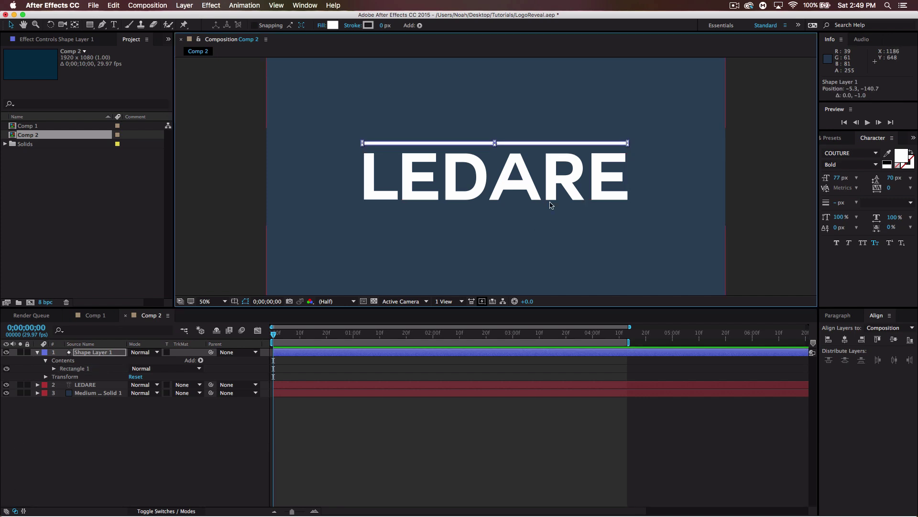
{"action": "left_click", "coordinate": [846, 341]}
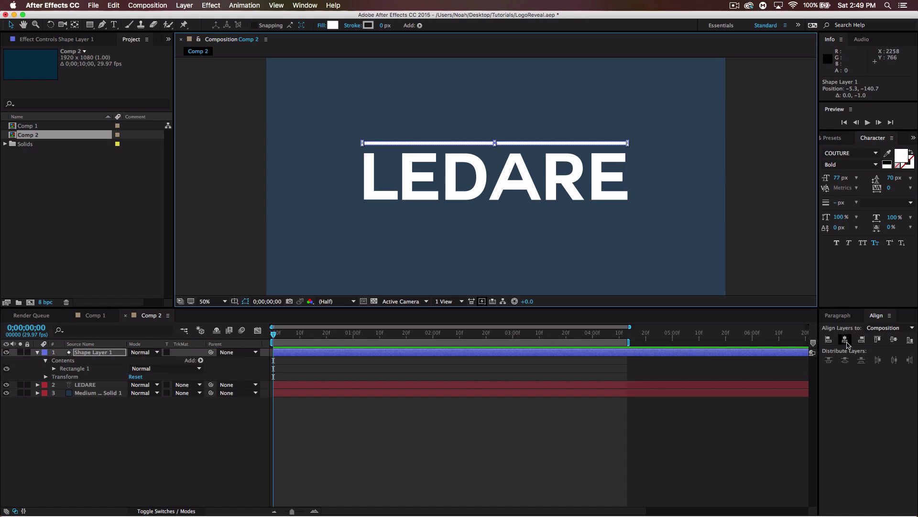
{"action": "left_click", "coordinate": [846, 342]}
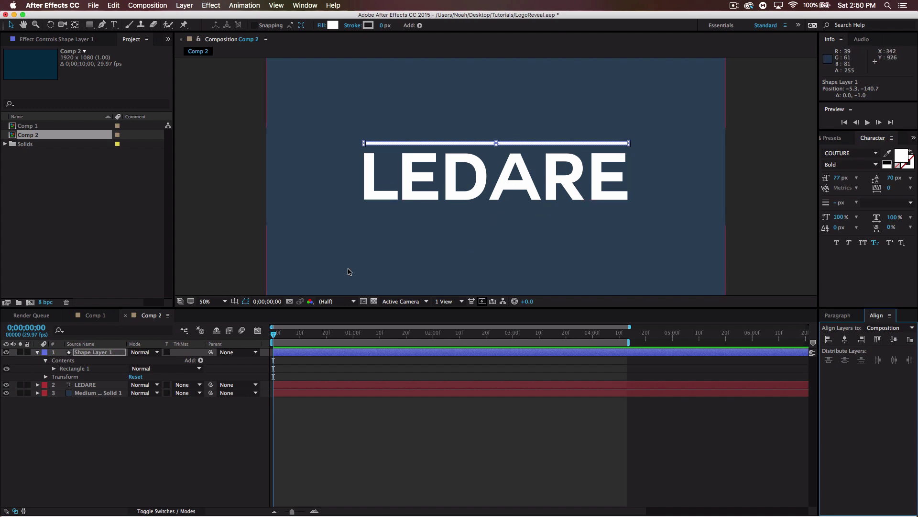
{"action": "left_click", "coordinate": [75, 25]}
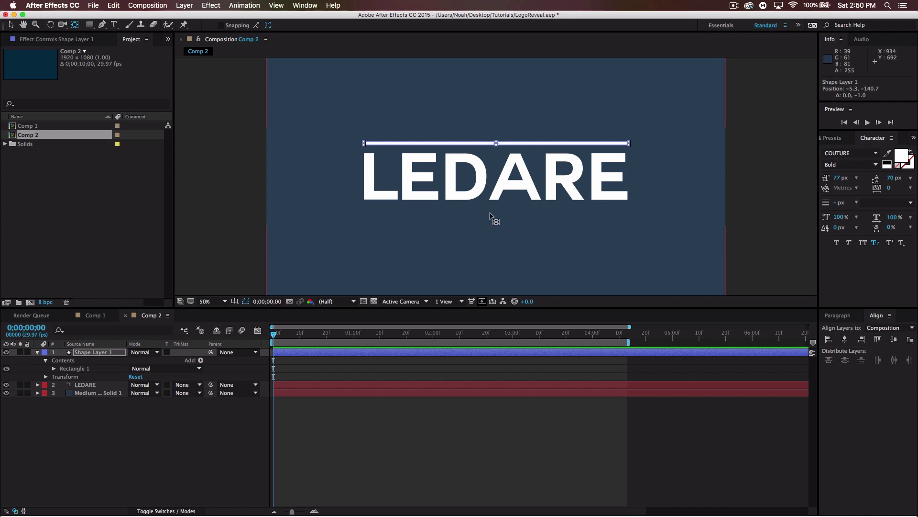
Zoom the viewer and collapse Shape Layer 1's contents so only Transform shows
{"action": "key", "text": "/"}
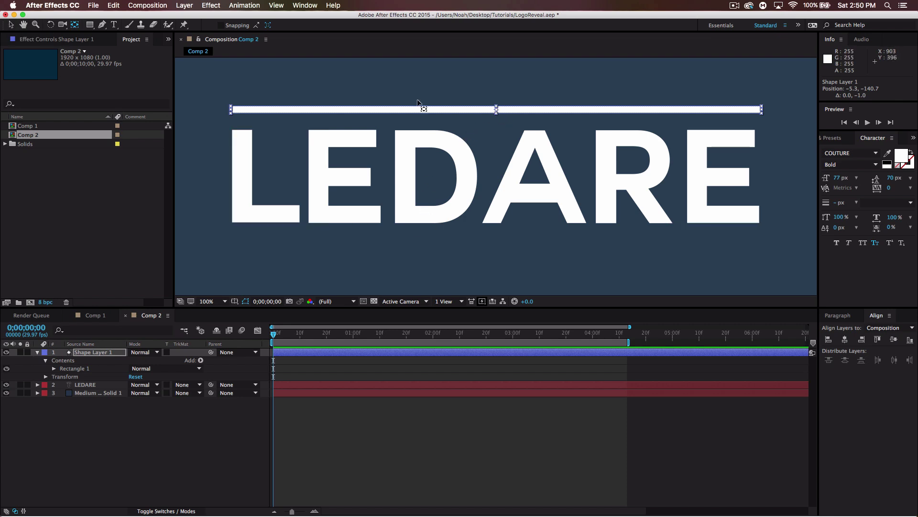
{"action": "left_click", "coordinate": [10, 25]}
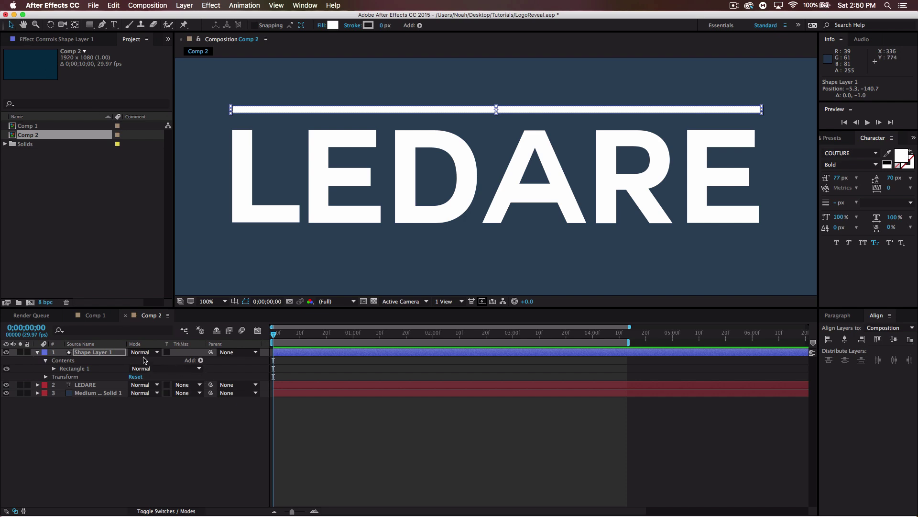
{"action": "left_click", "coordinate": [37, 352]}
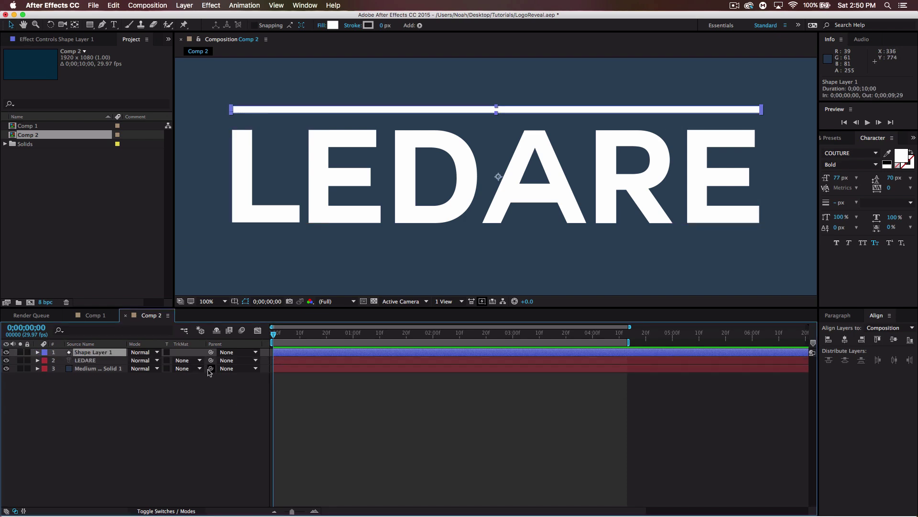
{"action": "left_click", "coordinate": [38, 353]}
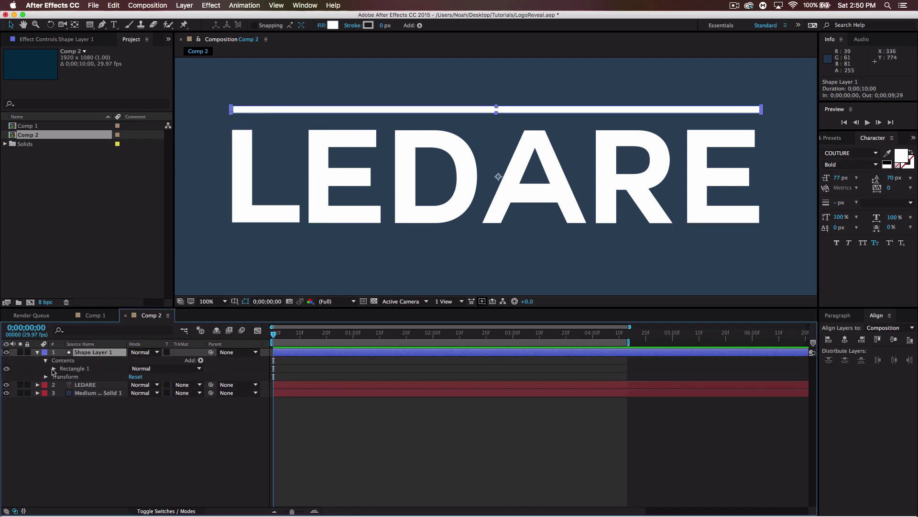
{"action": "left_click", "coordinate": [46, 377]}
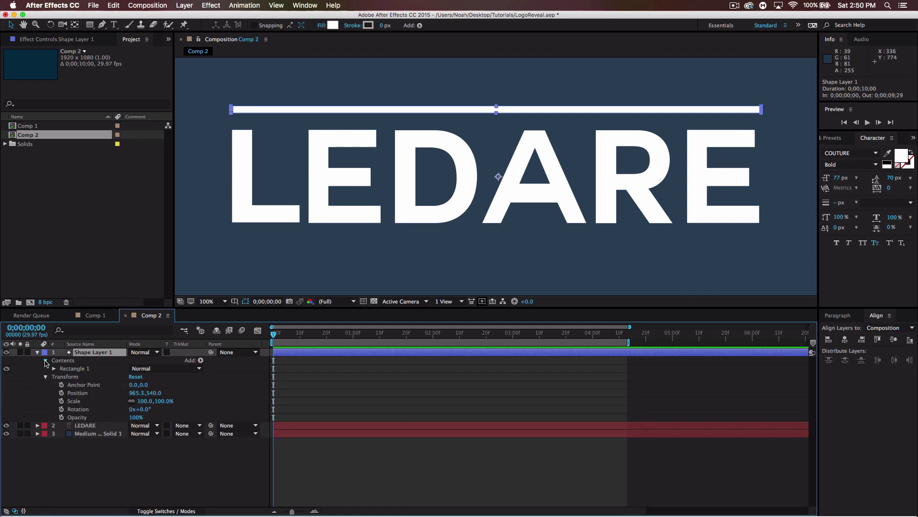
{"action": "left_click", "coordinate": [46, 361]}
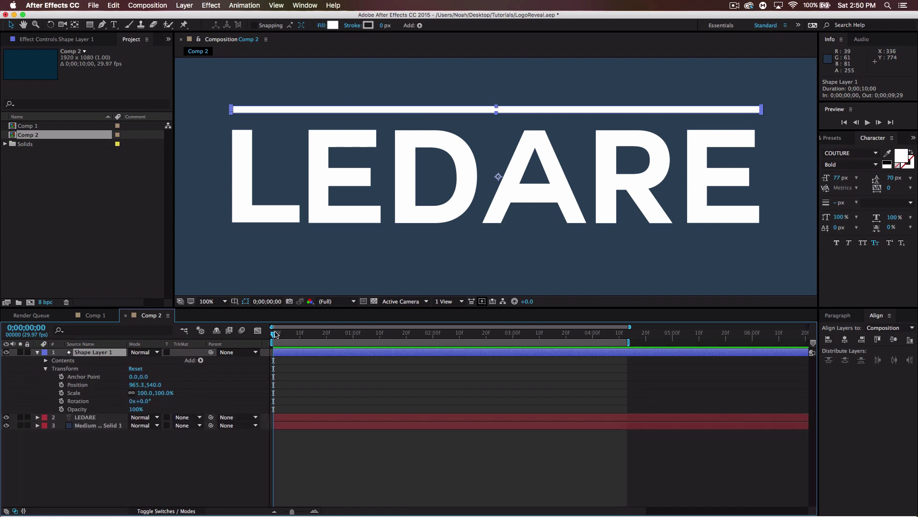
{"action": "scroll", "coordinate": [378, 215], "scroll_direction": "down", "scroll_amount": 2}
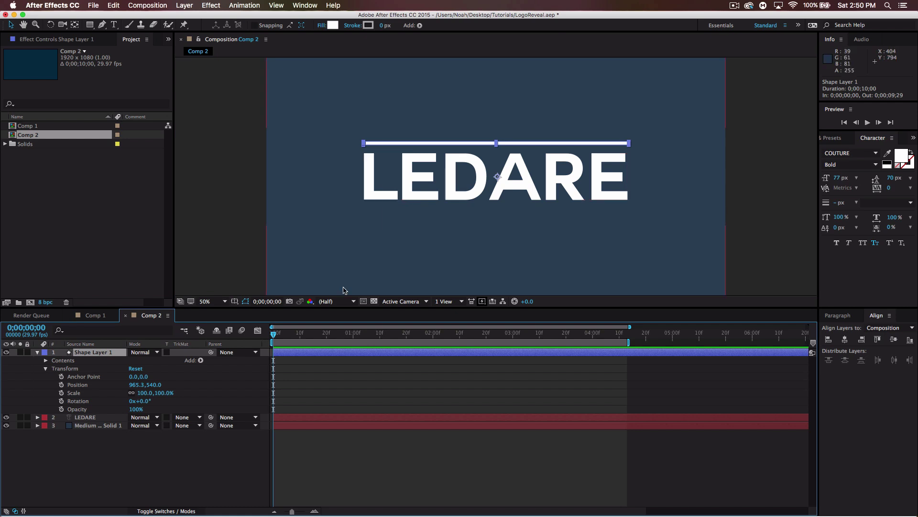
Set a Scale keyframe at frame 20 and move the line's anchor point to its centre
{"action": "left_click_drag", "start_coordinate": [274, 334], "coordinate": [327, 337]}
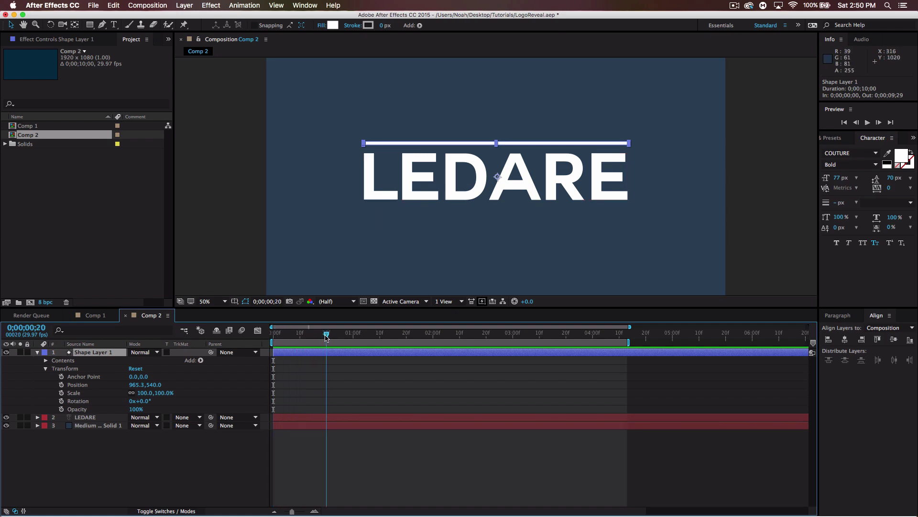
{"action": "left_click", "coordinate": [61, 393]}
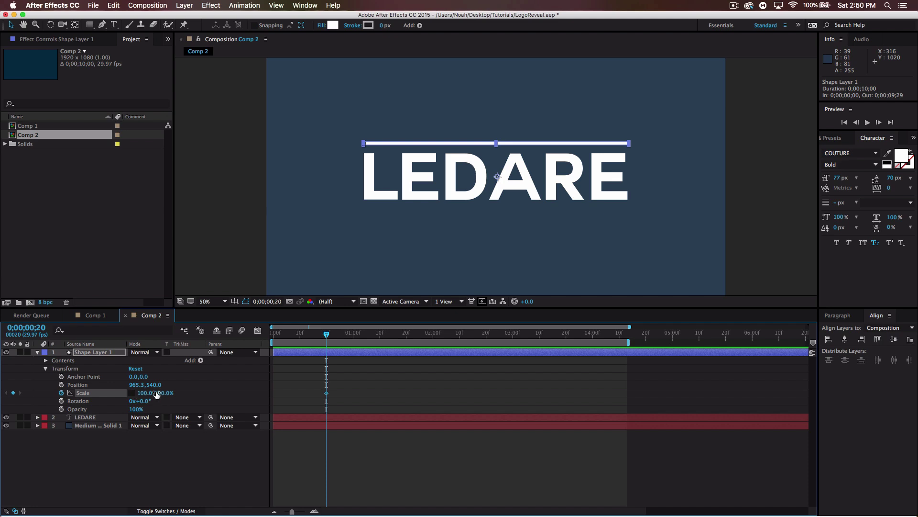
{"action": "left_click_drag", "start_coordinate": [328, 333], "coordinate": [272, 331]}
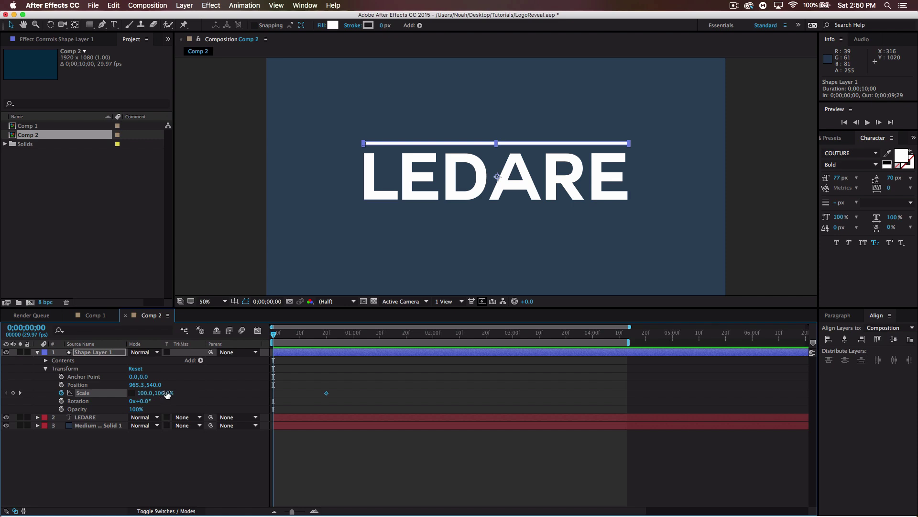
{"action": "left_click_drag", "start_coordinate": [165, 392], "coordinate": [158, 392]}
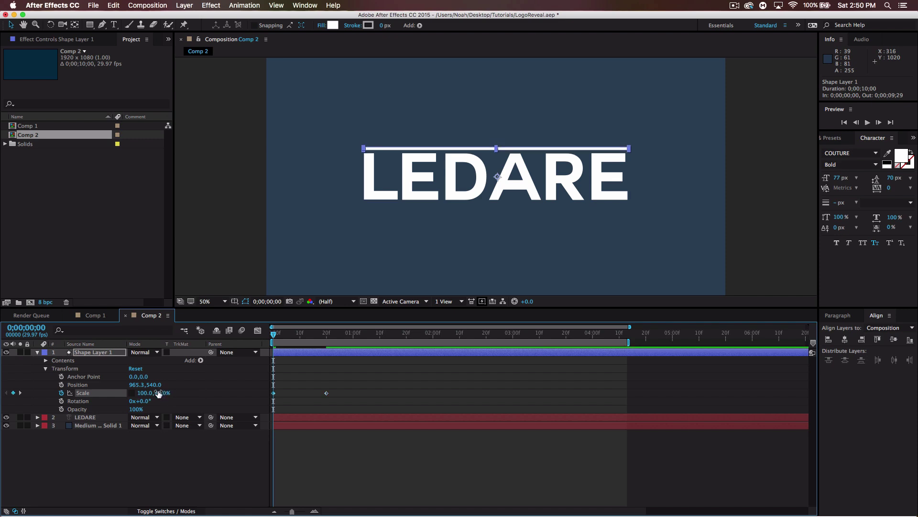
{"action": "key", "text": "super+z"}
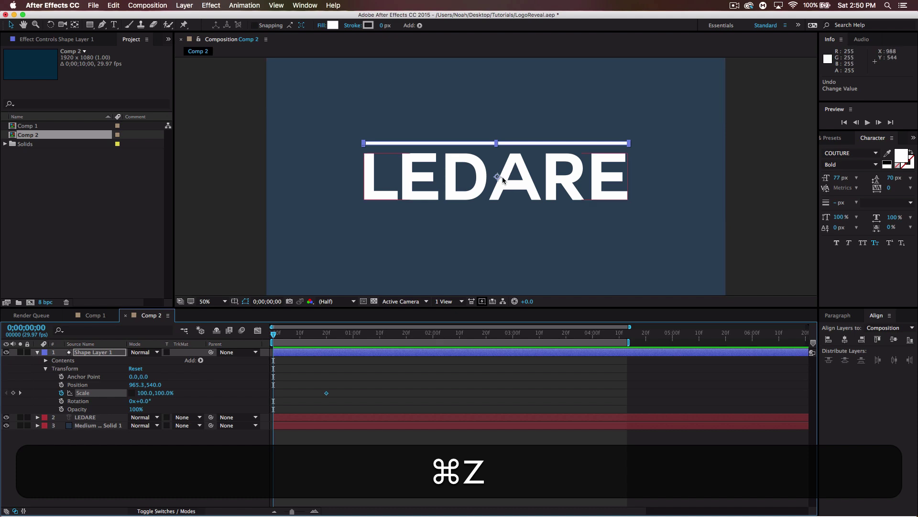
{"action": "key", "text": "y"}
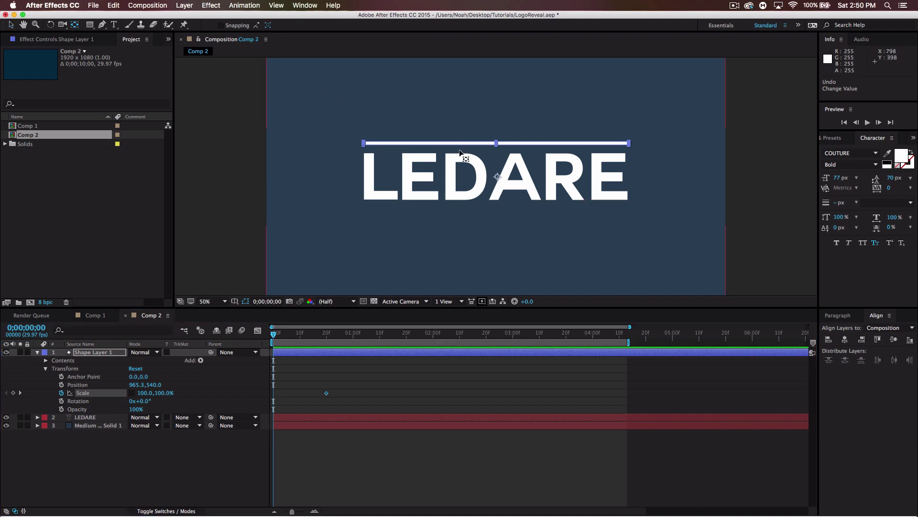
{"action": "left_click_drag", "start_coordinate": [499, 176], "coordinate": [498, 144]}
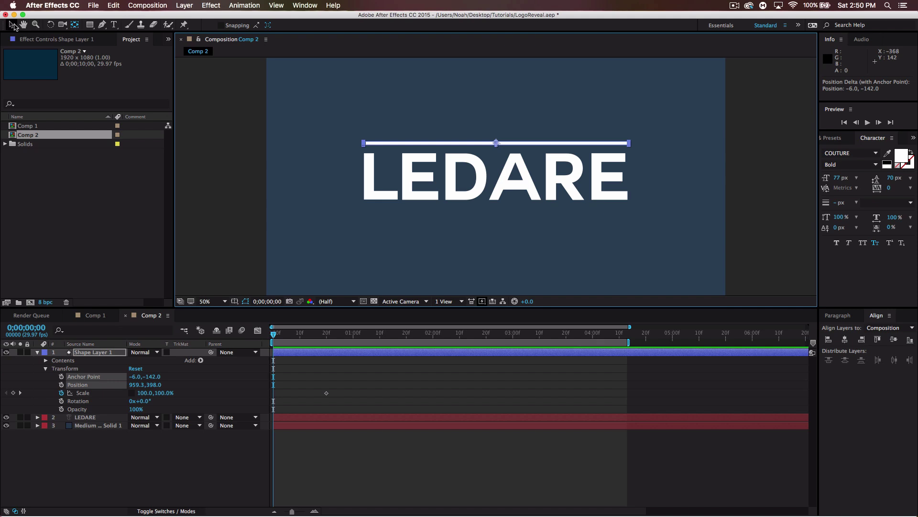
{"action": "left_click", "coordinate": [11, 25]}
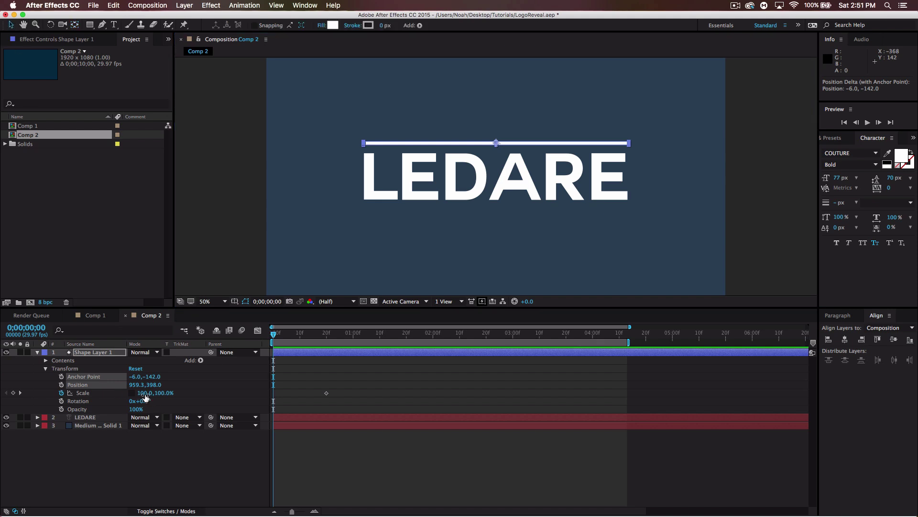
Set Scale X to 0 at frame 0 and preview the line growing outward
{"action": "left_click_drag", "start_coordinate": [145, 397], "coordinate": [125, 406]}
{"action": "left_click", "coordinate": [143, 393]}
{"action": "type", "text": "0"}
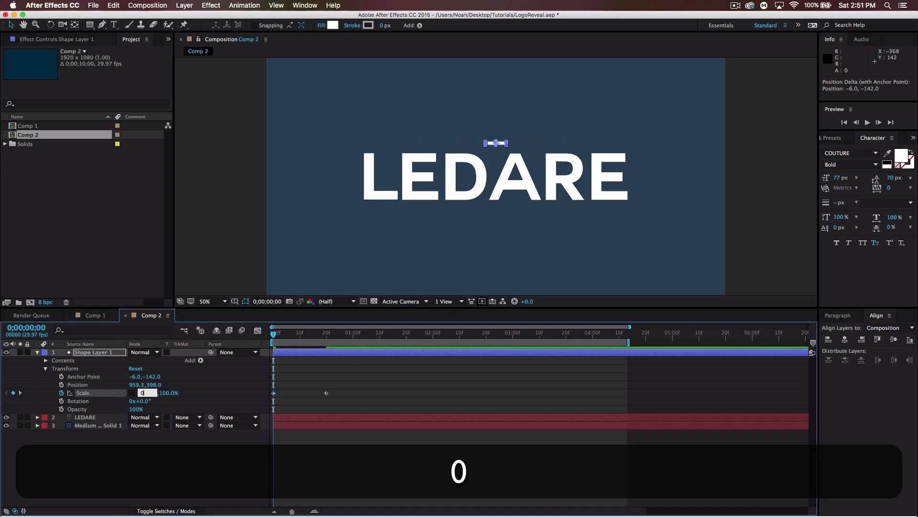
{"action": "key", "text": "Return"}
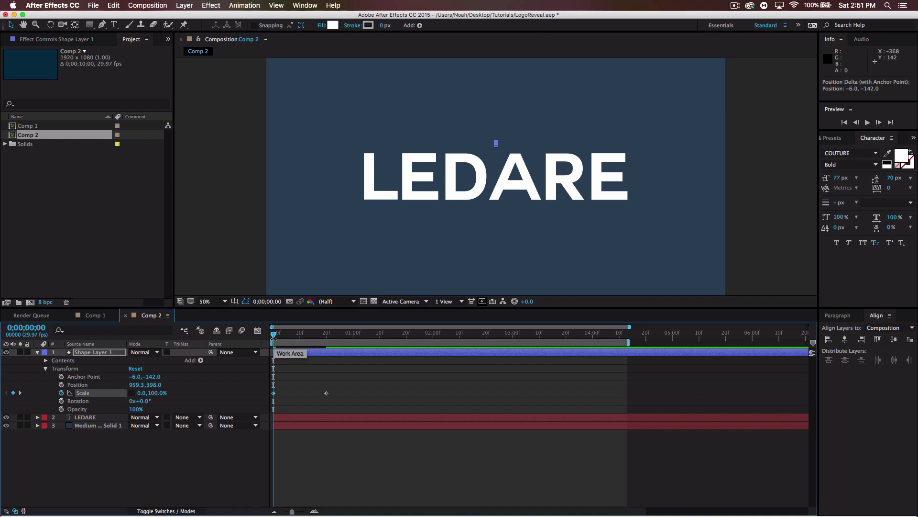
{"action": "key", "text": "space"}
{"action": "key", "text": "space"}
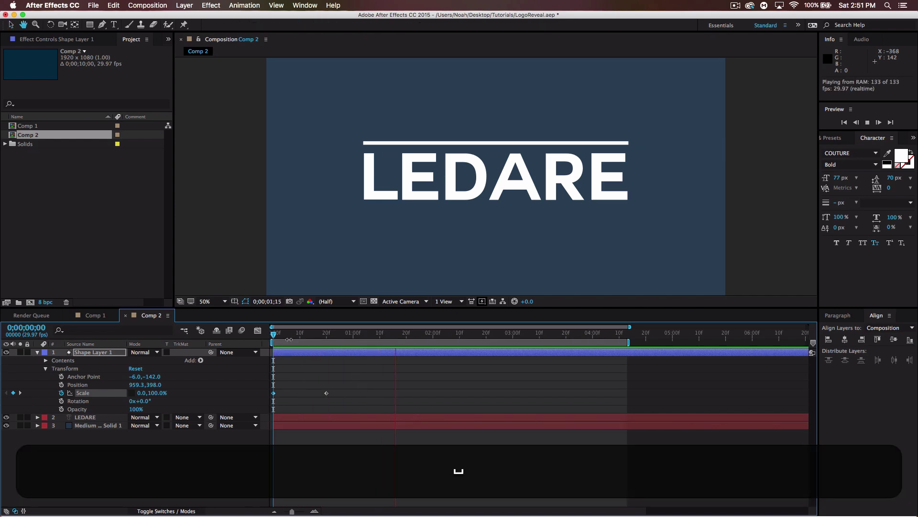
{"action": "left_click", "coordinate": [276, 336]}
{"action": "left_click_drag", "start_coordinate": [275, 337], "coordinate": [270, 337]}
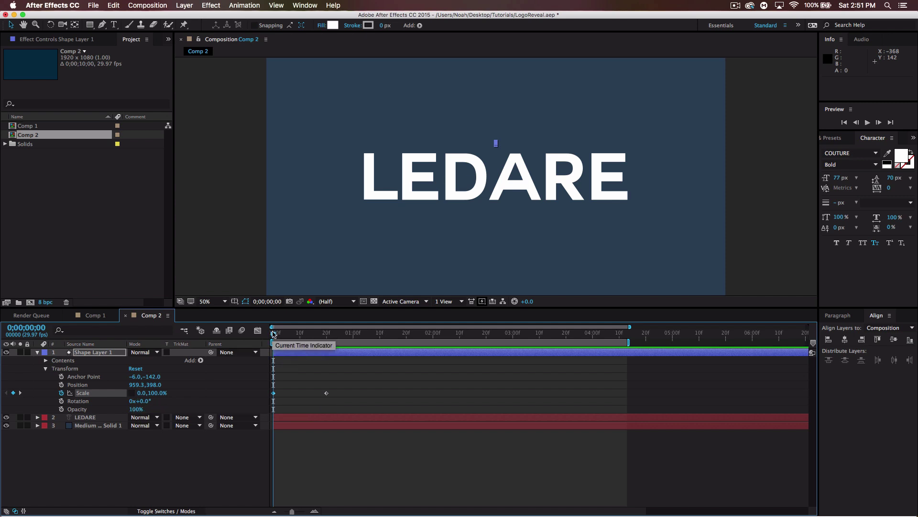
Scrub frames 8–12 to check the line's widening, then bring up keyframe options for both Scale keyframes
{"action": "left_click_drag", "start_coordinate": [274, 335], "coordinate": [297, 336]}
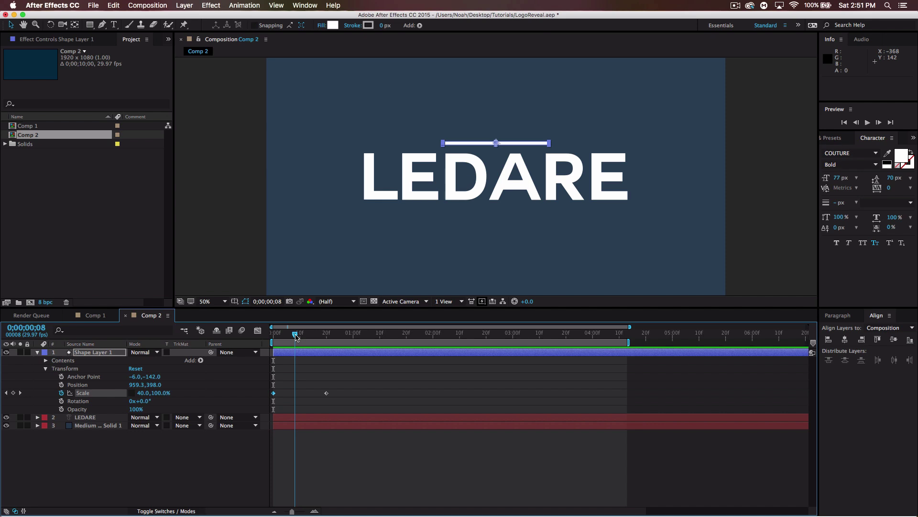
{"action": "left_click_drag", "start_coordinate": [296, 336], "coordinate": [308, 337]}
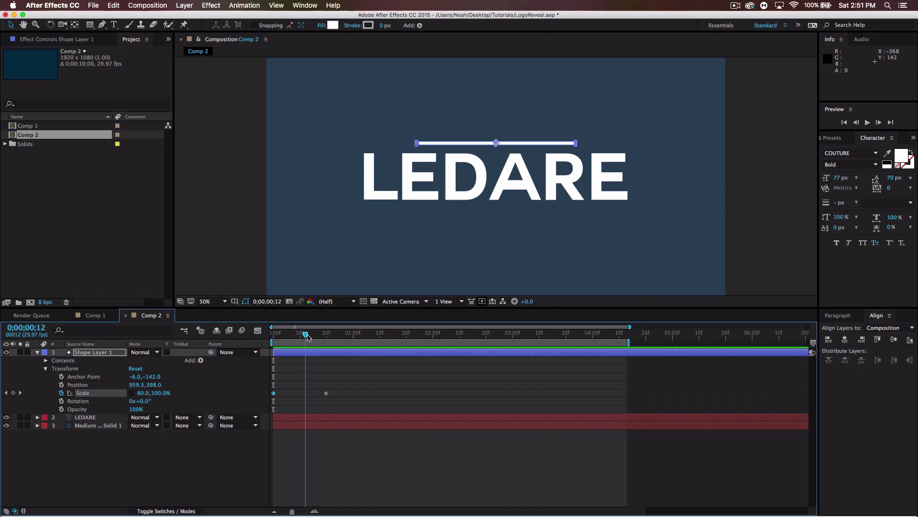
{"action": "mouse_move", "coordinate": [307, 336]}
{"action": "left_mouse_down"}
{"action": "mouse_move", "coordinate": [274, 335]}
{"action": "mouse_move", "coordinate": [316, 340]}
{"action": "left_mouse_up"}
{"action": "left_click_drag", "start_coordinate": [348, 399], "coordinate": [271, 376]}
{"action": "right_click", "coordinate": [331, 400]}
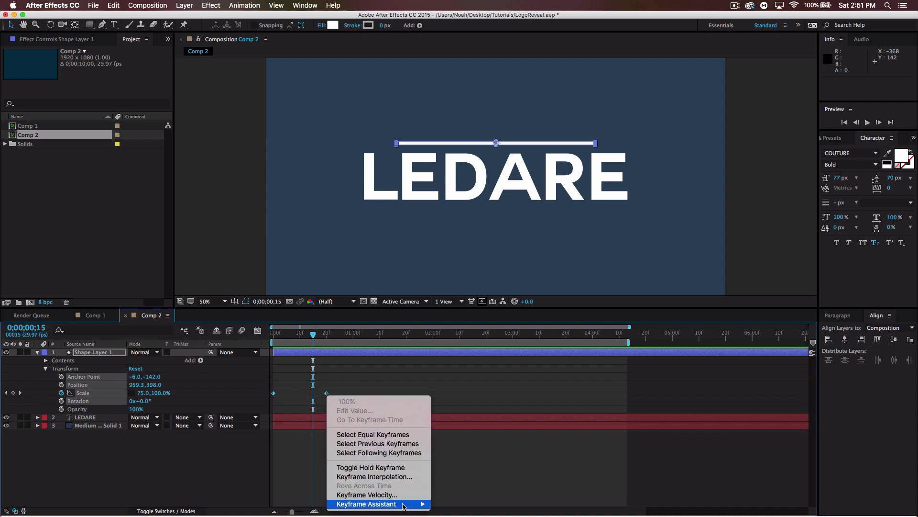
Apply Easy Ease to both Scale keyframes and raise their influence to about 54% in the Graph Editor
{"action": "mouse_move", "coordinate": [405, 505]}
{"action": "left_click", "coordinate": [480, 453]}
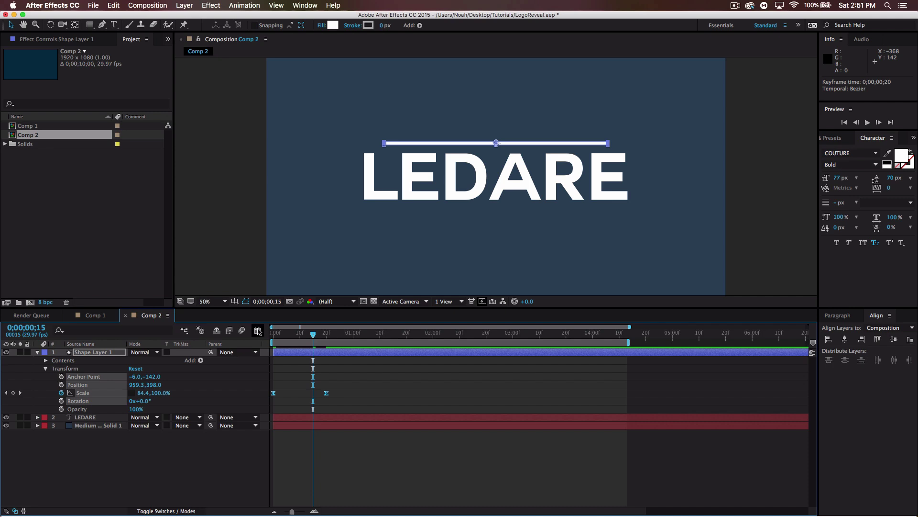
{"action": "left_click", "coordinate": [258, 331]}
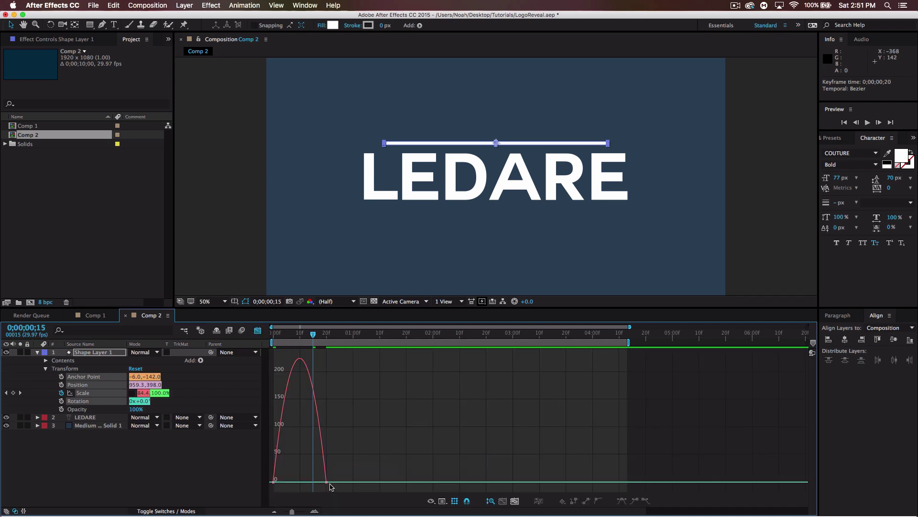
{"action": "left_click", "coordinate": [327, 482]}
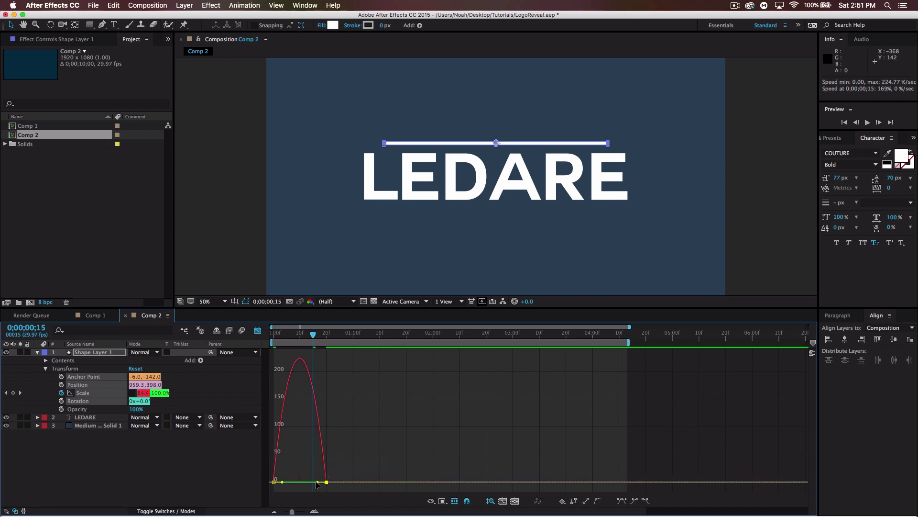
{"action": "left_click_drag", "start_coordinate": [317, 484], "coordinate": [311, 484]}
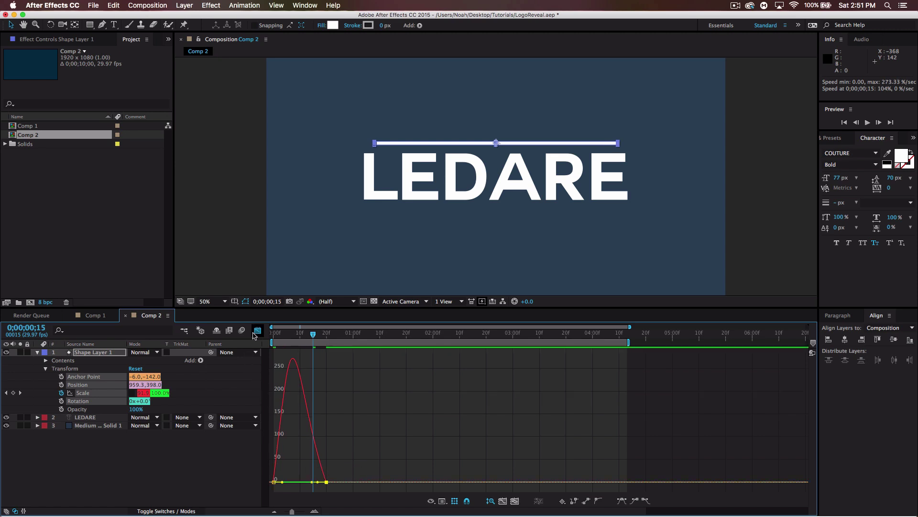
{"action": "left_click", "coordinate": [257, 330]}
Preview the line animation from the start, stopping where the line reaches full width
{"action": "key", "text": "Home"}
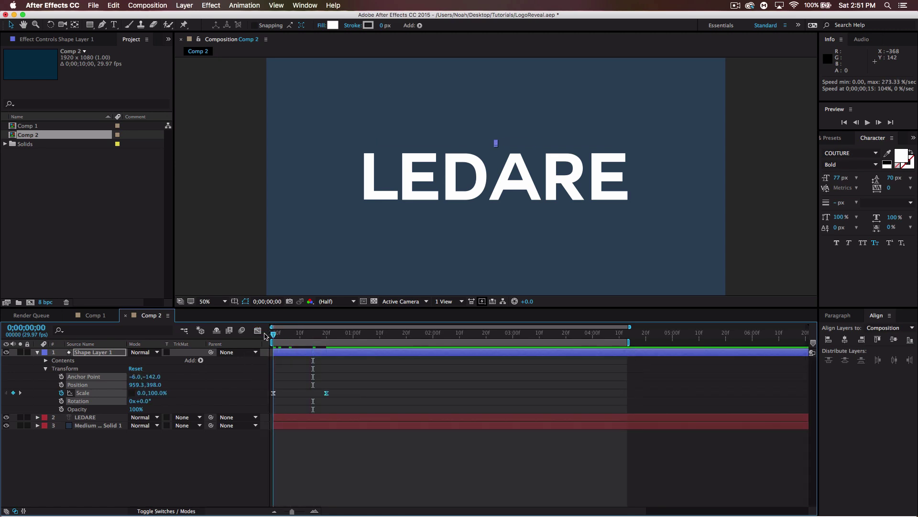
{"action": "key", "text": "space"}
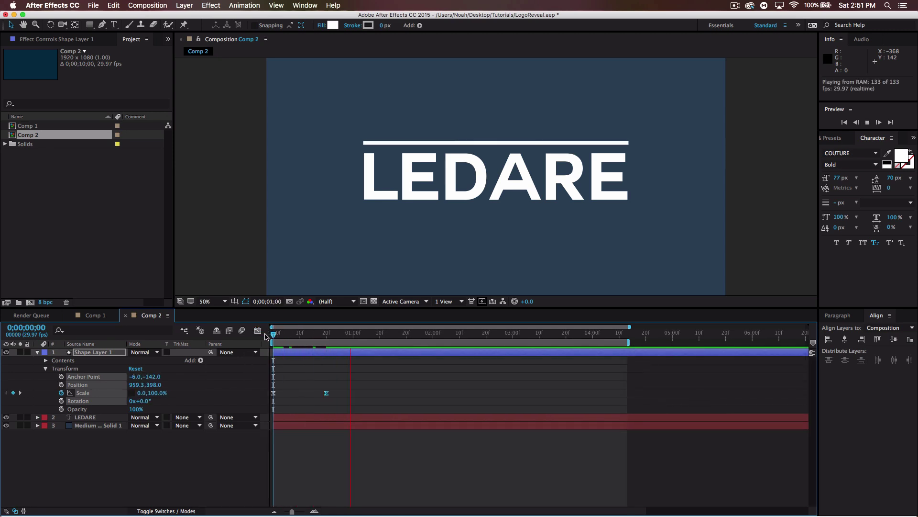
{"action": "key", "text": "space"}
{"action": "key", "text": "space"}
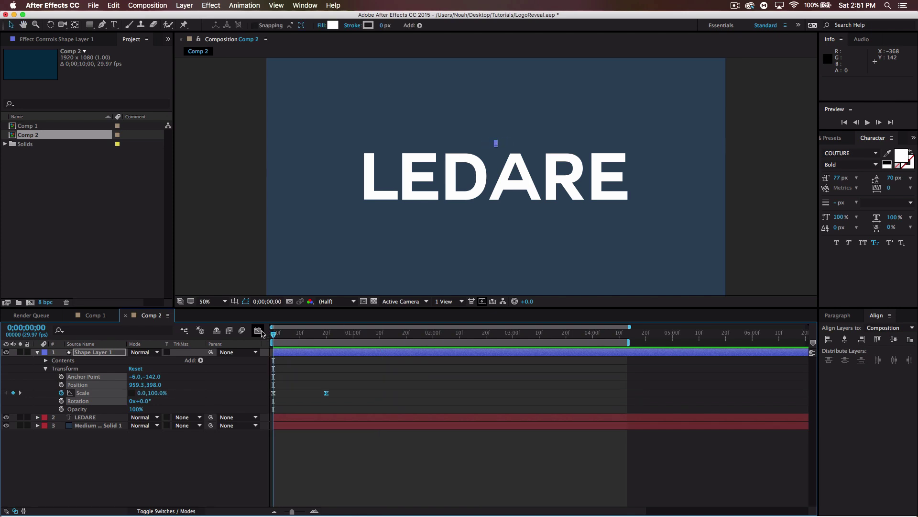
{"action": "key", "text": "space"}
{"action": "key", "text": "space"}
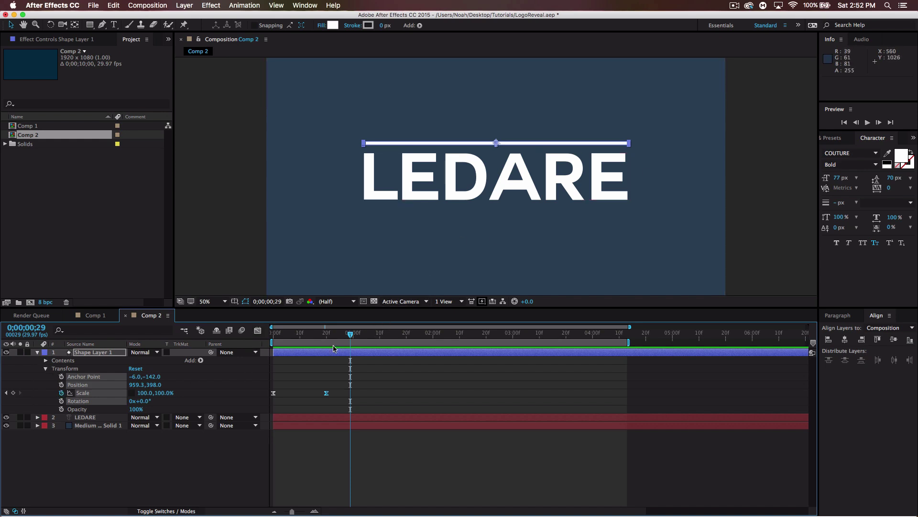
{"action": "left_click_drag", "start_coordinate": [350, 335], "coordinate": [273, 335]}
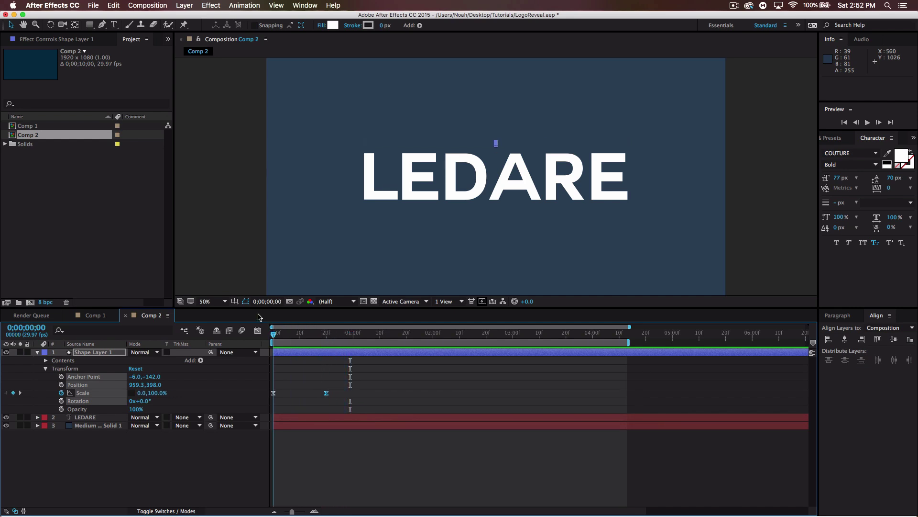
{"action": "key", "text": "space"}
{"action": "key", "text": "space"}
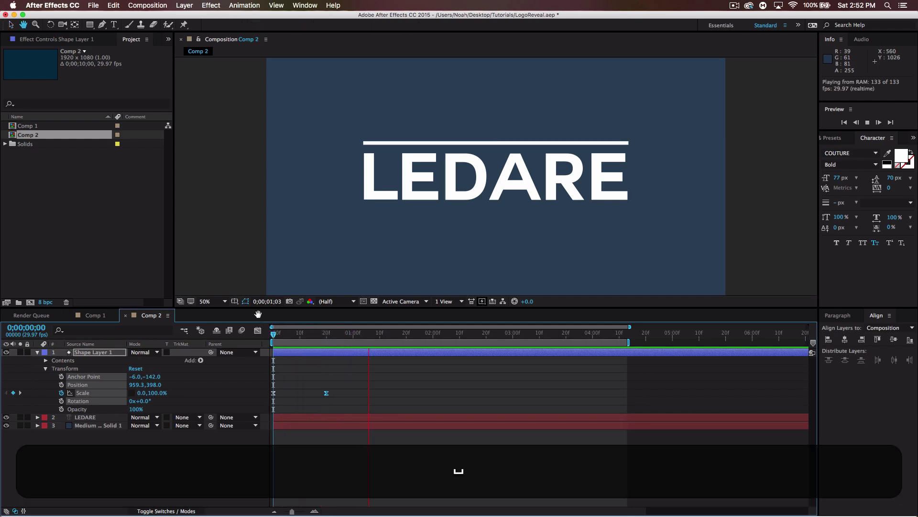
Keyframe only the line's Position, dropping it from Y 398 at 1;07 to Y 668 at 2;12
{"action": "left_click", "coordinate": [61, 385]}
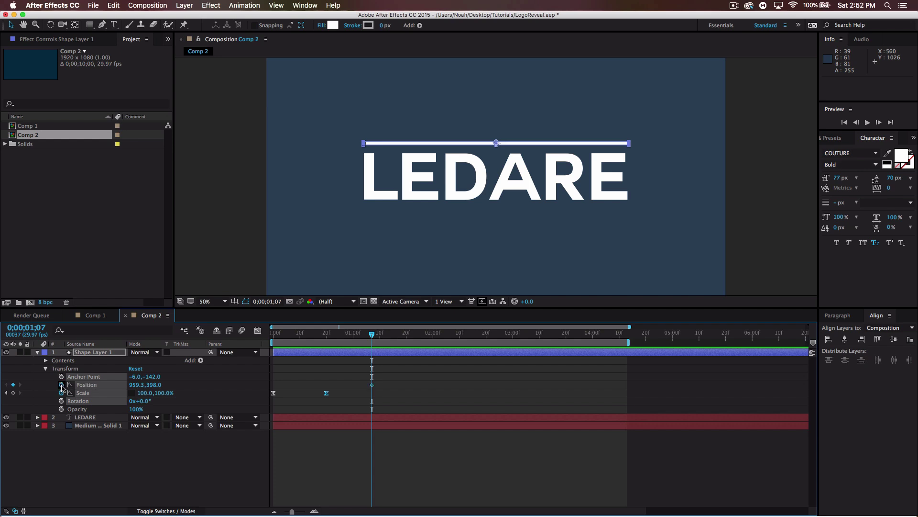
{"action": "left_click", "coordinate": [61, 401]}
{"action": "left_click", "coordinate": [61, 376]}
{"action": "key", "text": "space"}
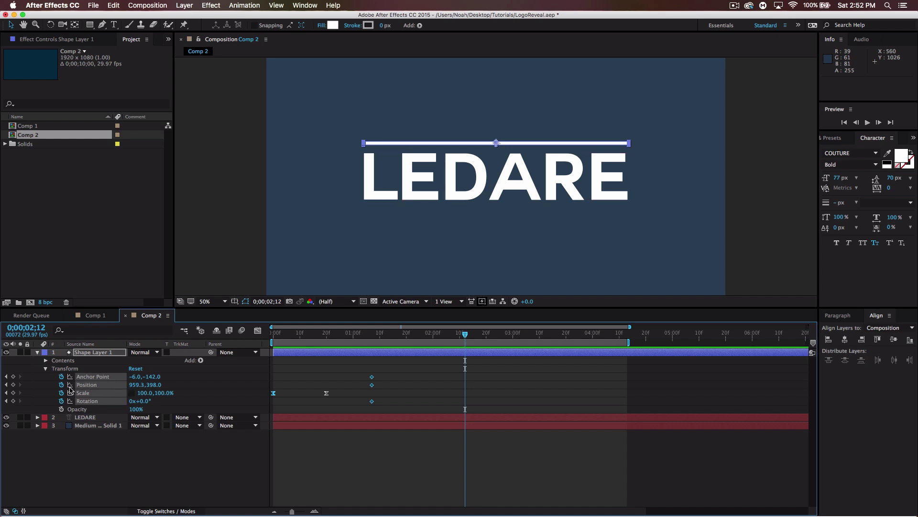
{"action": "left_click", "coordinate": [168, 386]}
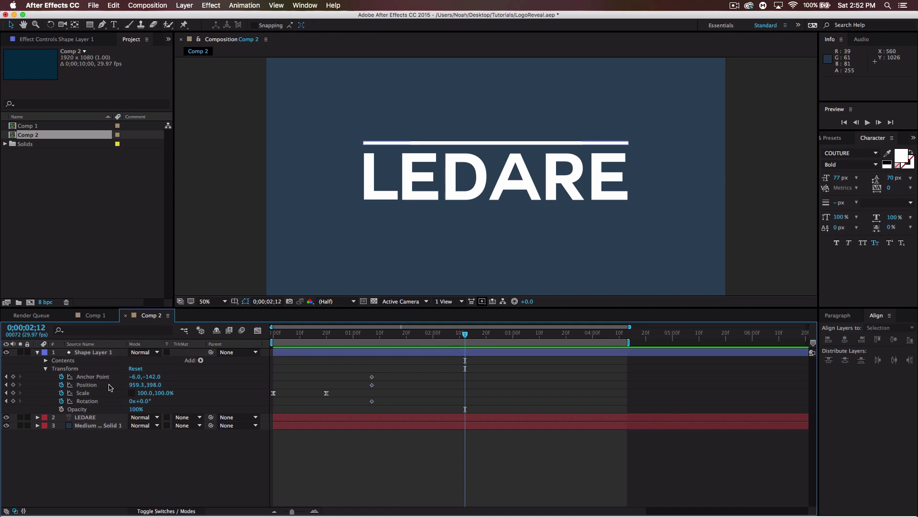
{"action": "left_click", "coordinate": [62, 401]}
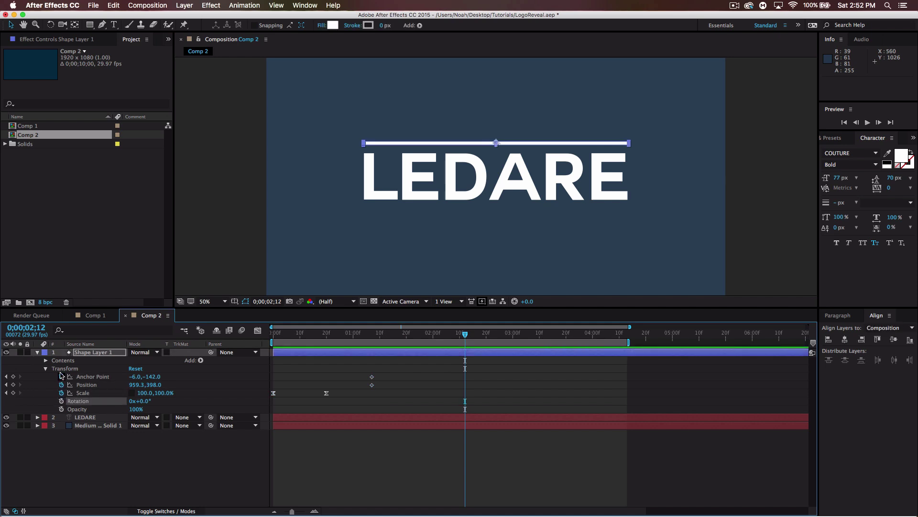
{"action": "left_click", "coordinate": [61, 377]}
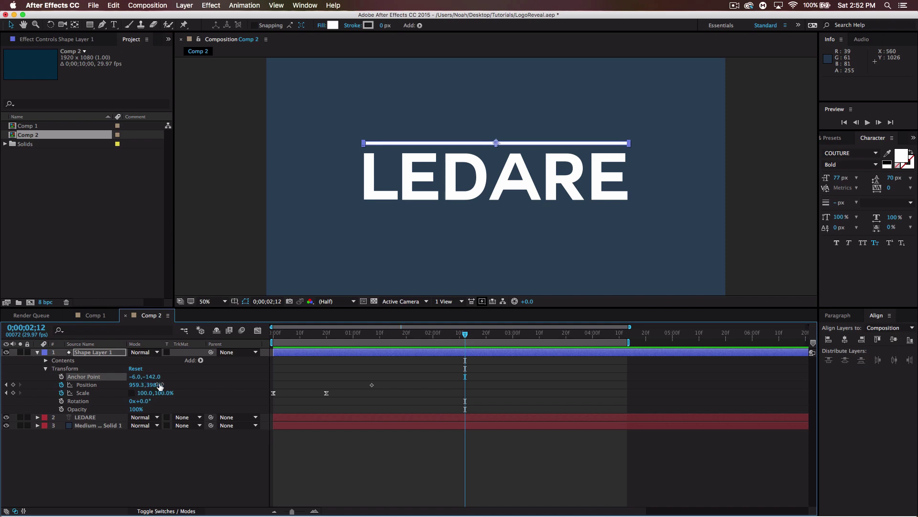
{"action": "left_click_drag", "start_coordinate": [160, 387], "coordinate": [284, 390]}
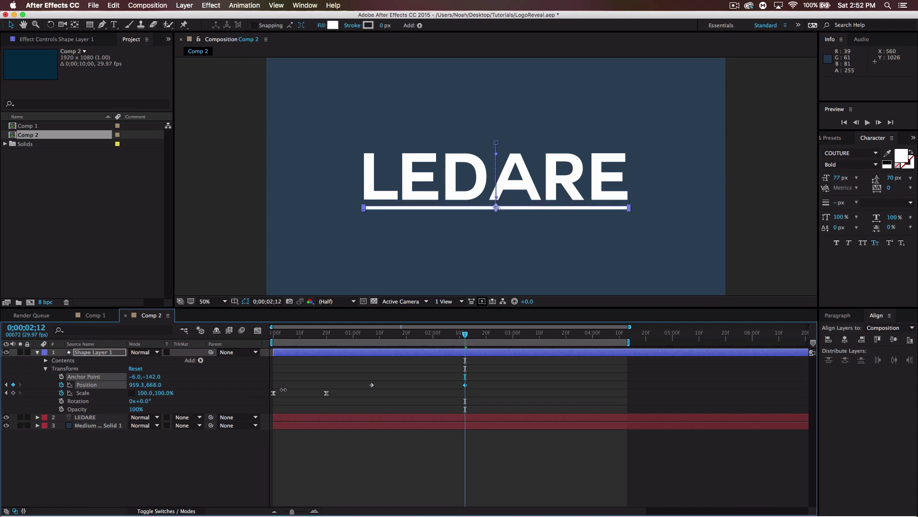
{"action": "left_click_drag", "start_coordinate": [351, 333], "coordinate": [273, 333]}
Move the Position keyframes to end at 02;05, Easy Ease them, and sharpen the scale-up curve
{"action": "key", "text": "space"}
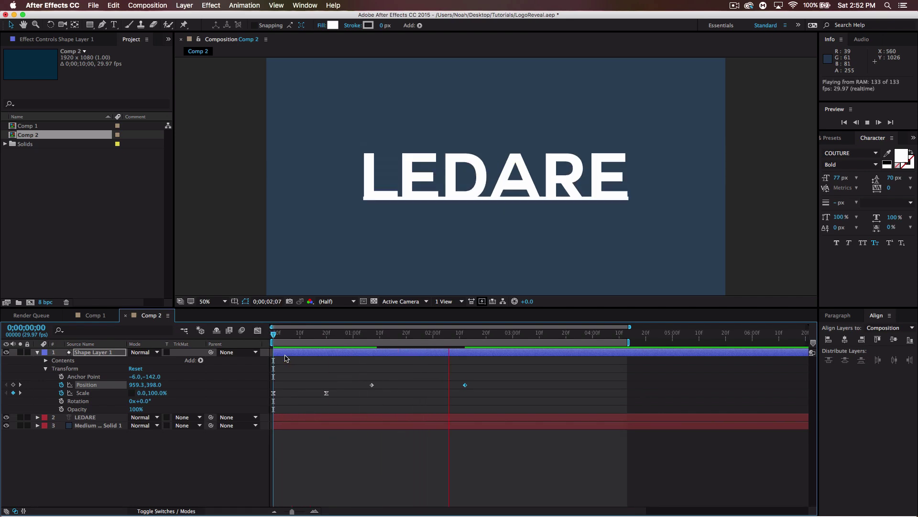
{"action": "key", "text": "space"}
{"action": "left_click_drag", "start_coordinate": [465, 385], "coordinate": [360, 368]}
{"action": "right_click", "coordinate": [446, 385]}
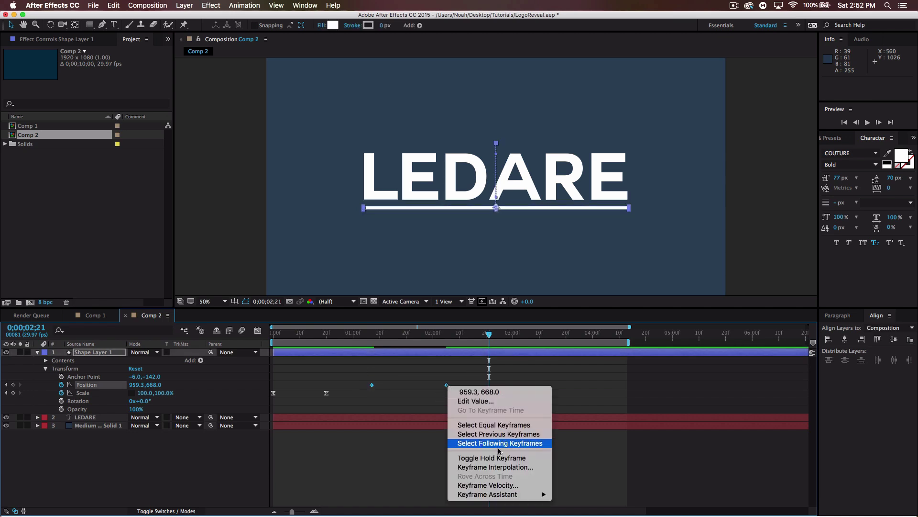
{"action": "mouse_move", "coordinate": [522, 494]}
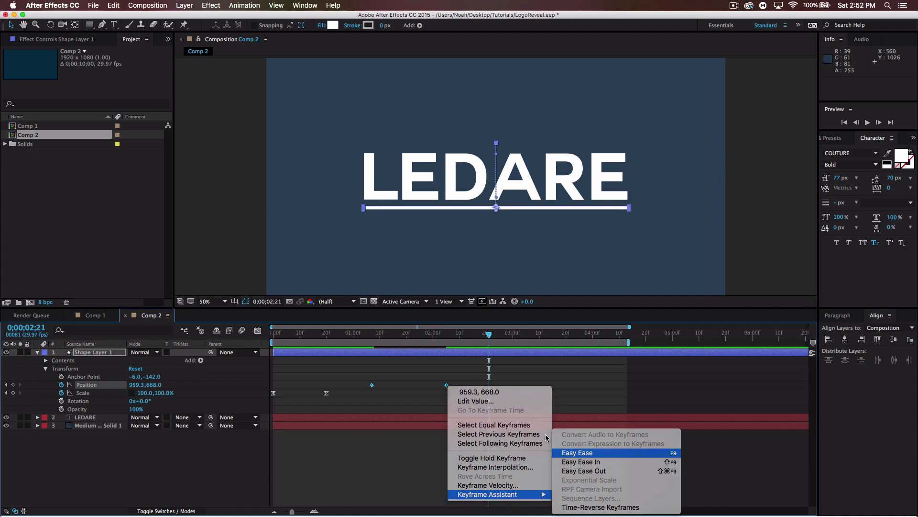
{"action": "left_click", "coordinate": [606, 453]}
{"action": "left_click", "coordinate": [257, 330]}
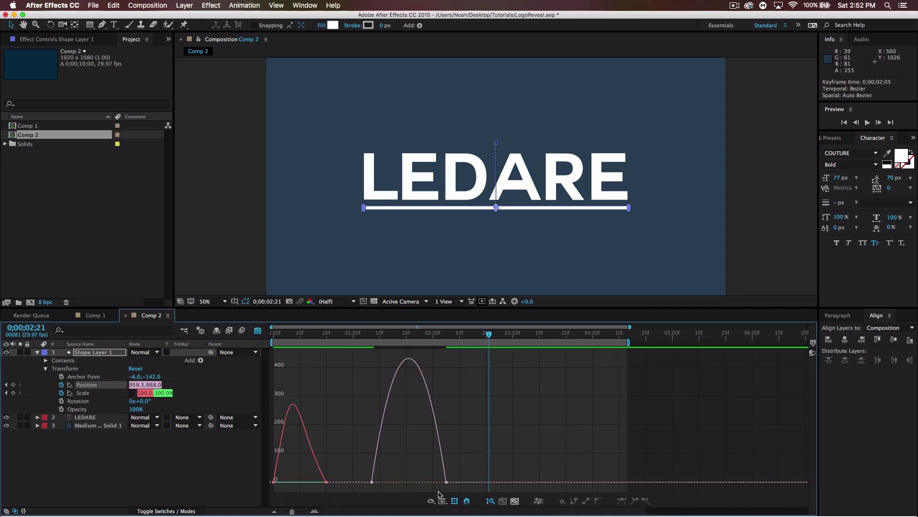
{"action": "left_click_drag", "start_coordinate": [435, 483], "coordinate": [425, 482]}
{"action": "left_click", "coordinate": [258, 330]}
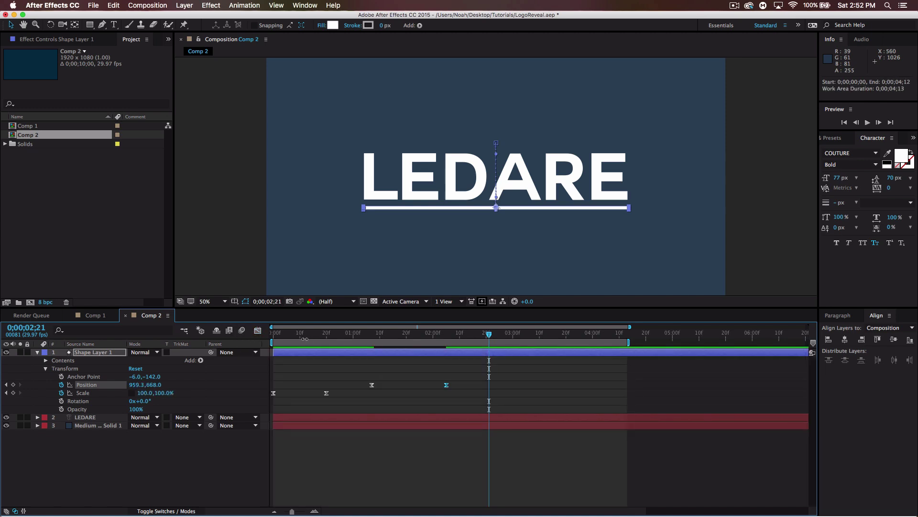
Preview and retime the Position keyframes so the drop runs from 00;28 to 01;28
{"action": "key", "text": "Home"}
{"action": "key", "text": "space"}
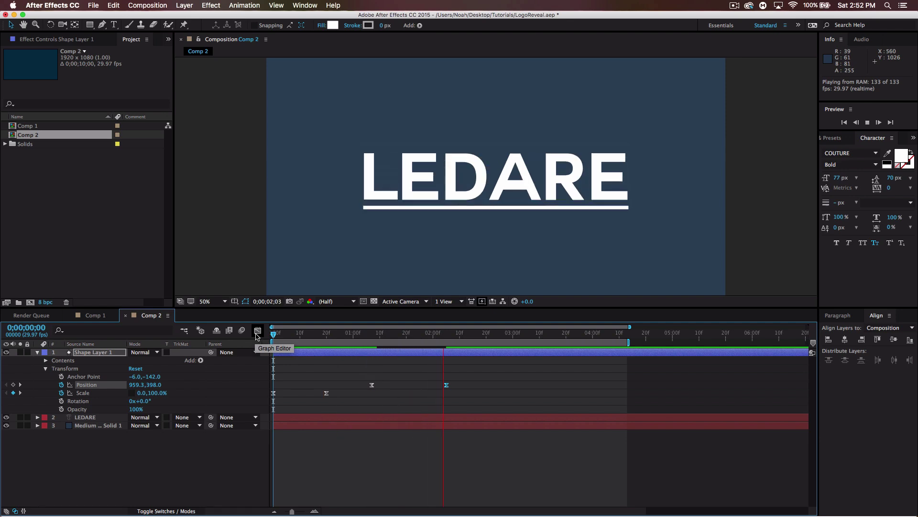
{"action": "key", "text": "space"}
{"action": "left_click_drag", "start_coordinate": [462, 395], "coordinate": [348, 384]}
{"action": "key", "text": "space"}
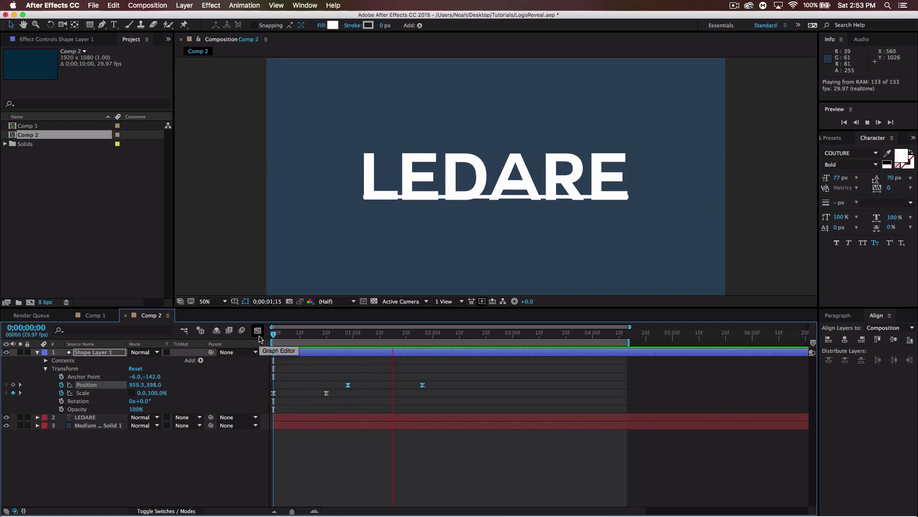
{"action": "key", "text": "space"}
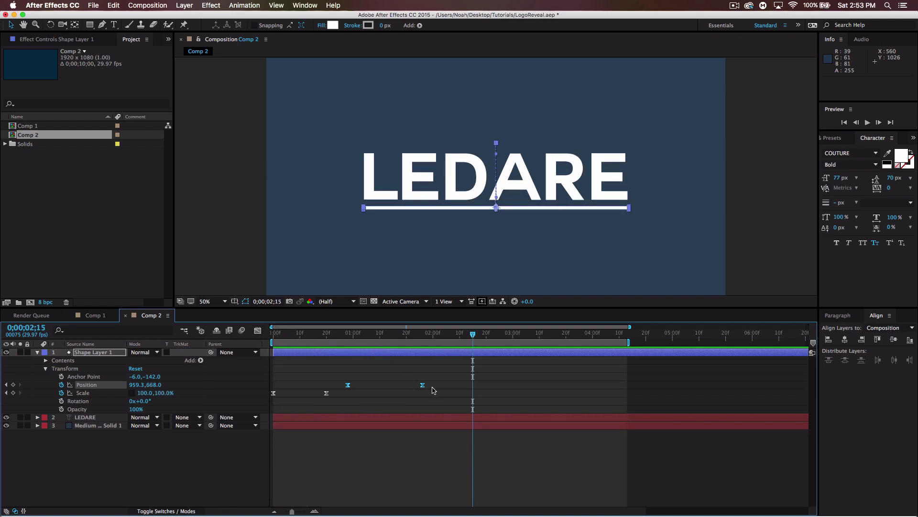
{"action": "left_click_drag", "start_coordinate": [423, 386], "coordinate": [425, 386]}
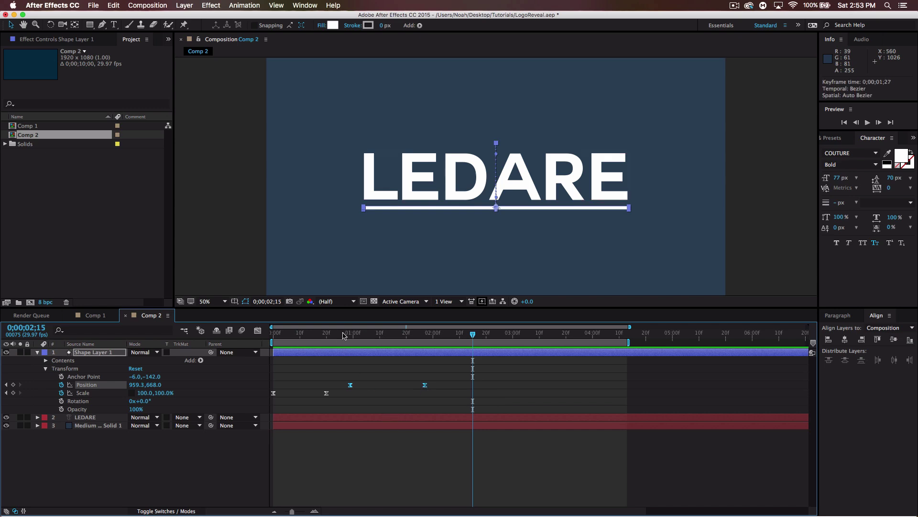
{"action": "left_click", "coordinate": [38, 352]}
Create Shape Layer 2 and draw a large white rectangle over the area above LEDARE
{"action": "left_click", "coordinate": [109, 396]}
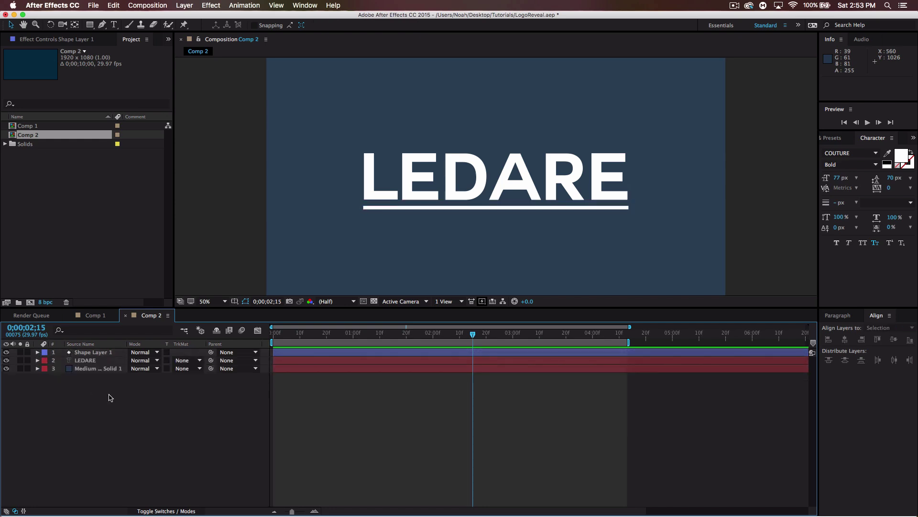
{"action": "left_click", "coordinate": [184, 6]}
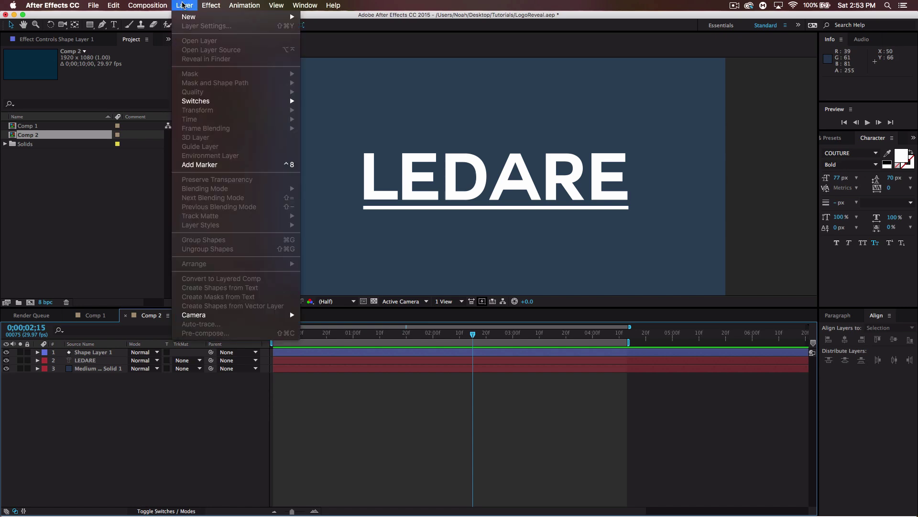
{"action": "mouse_move", "coordinate": [244, 19]}
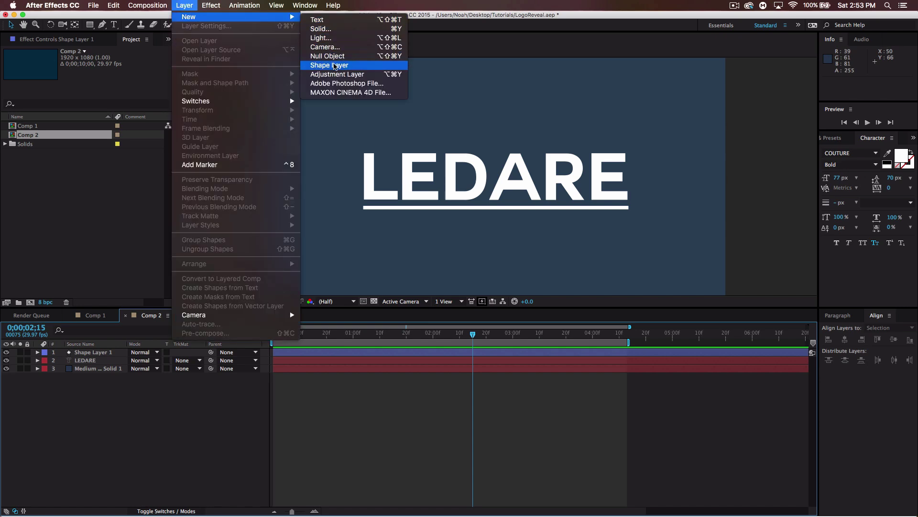
{"action": "left_click", "coordinate": [335, 65]}
{"action": "key", "text": "q"}
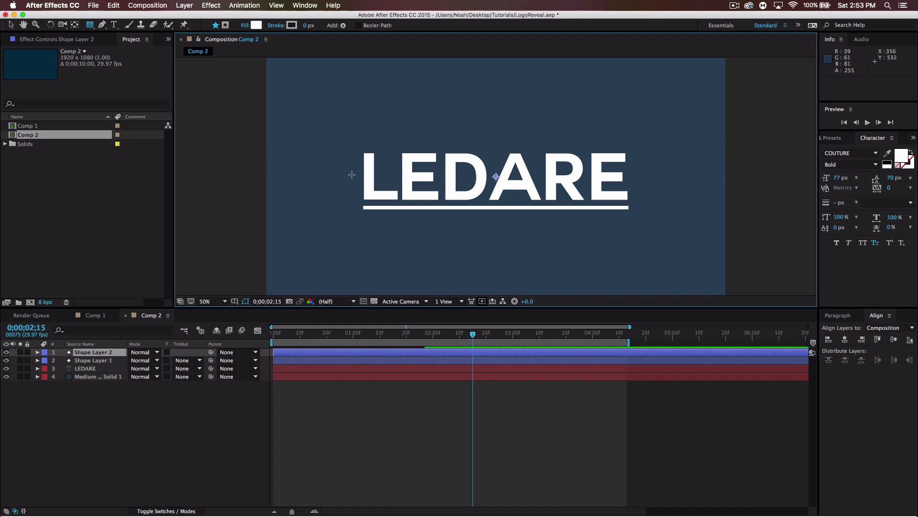
{"action": "mouse_move", "coordinate": [316, 337]}
{"action": "left_mouse_down"}
{"action": "mouse_move", "coordinate": [303, 332]}
{"action": "mouse_move", "coordinate": [329, 329]}
{"action": "left_mouse_up"}
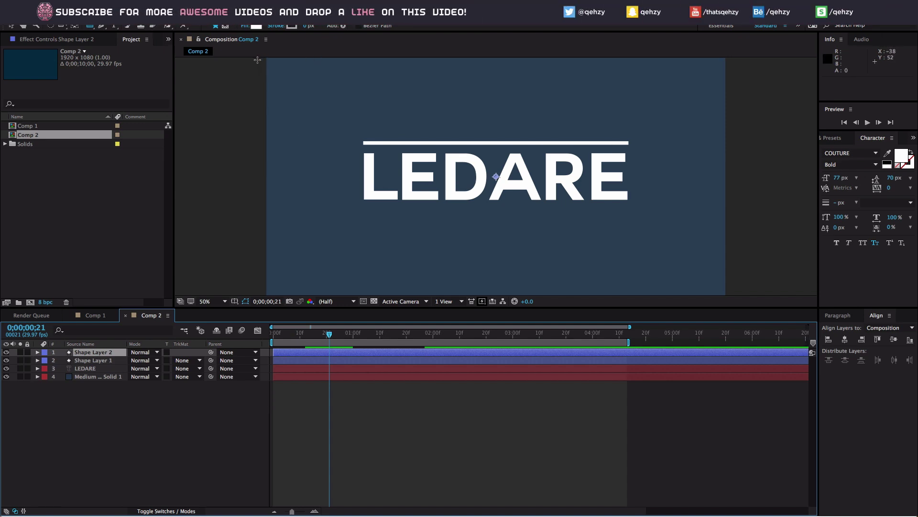
{"action": "left_click_drag", "start_coordinate": [259, 60], "coordinate": [711, 145]}
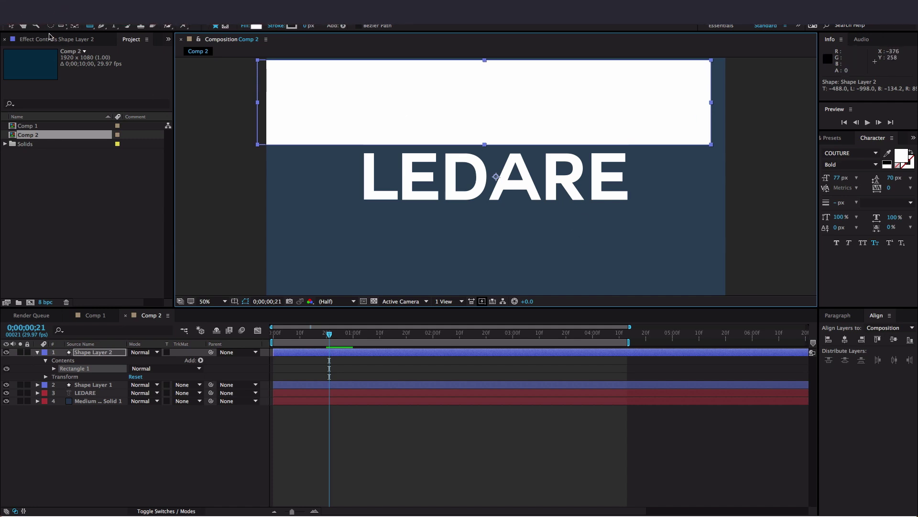
Move Shape Layer 2 below LEDARE and set its track matte to Alpha Matte "LEDARE"
{"action": "key", "text": "v"}
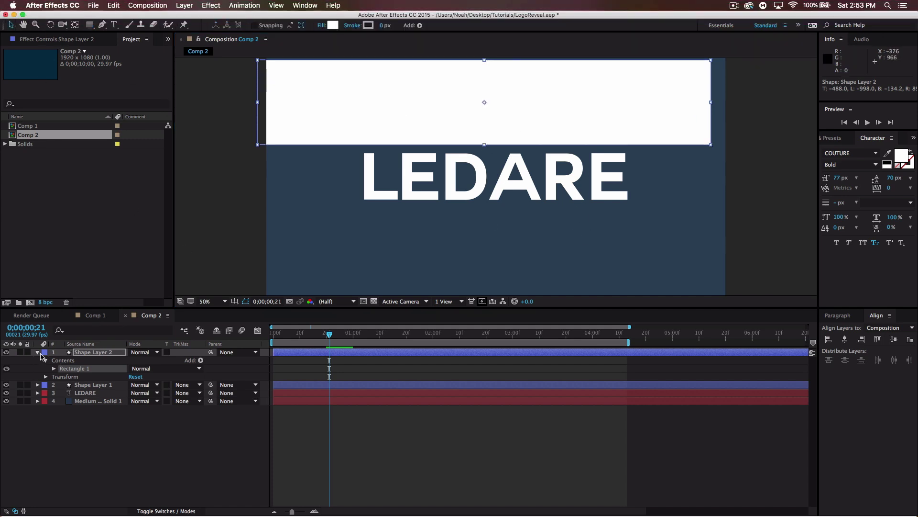
{"action": "left_click", "coordinate": [38, 352]}
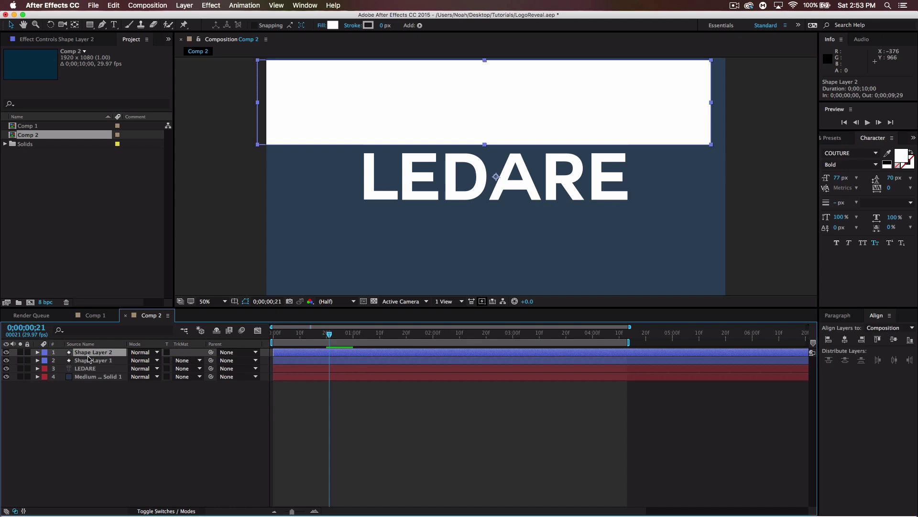
{"action": "left_click_drag", "start_coordinate": [89, 357], "coordinate": [94, 374]}
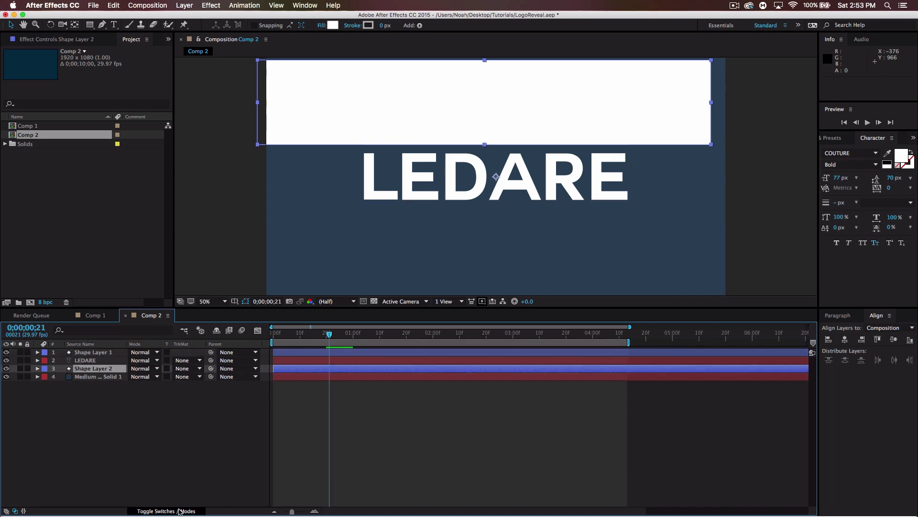
{"action": "left_click", "coordinate": [174, 511]}
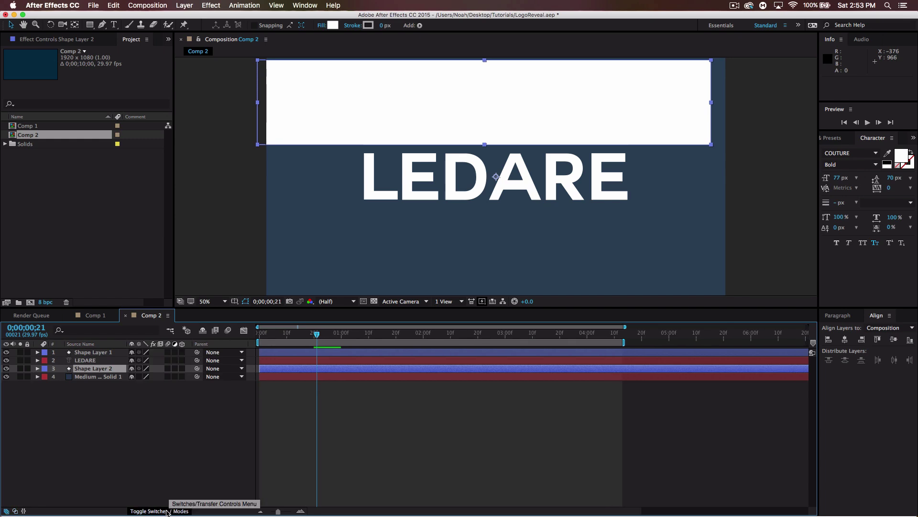
{"action": "left_click", "coordinate": [168, 511]}
{"action": "left_click", "coordinate": [194, 369]}
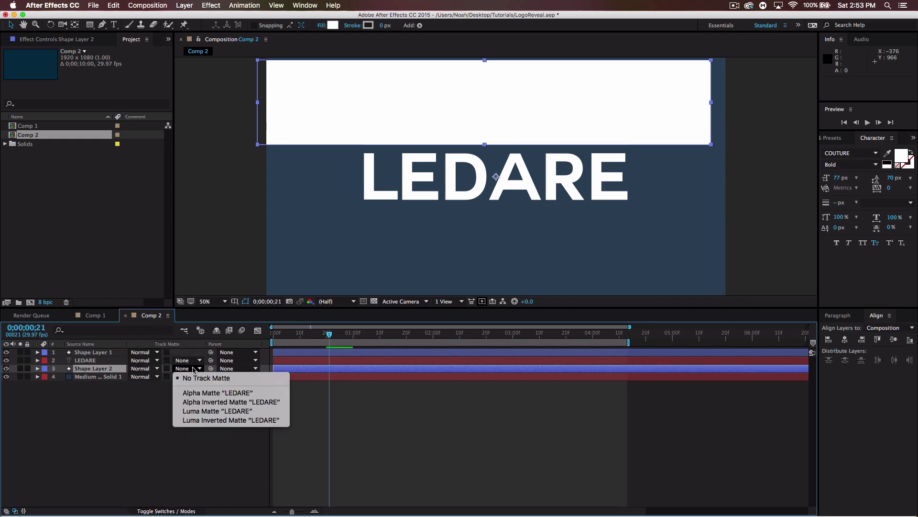
{"action": "left_click", "coordinate": [207, 395]}
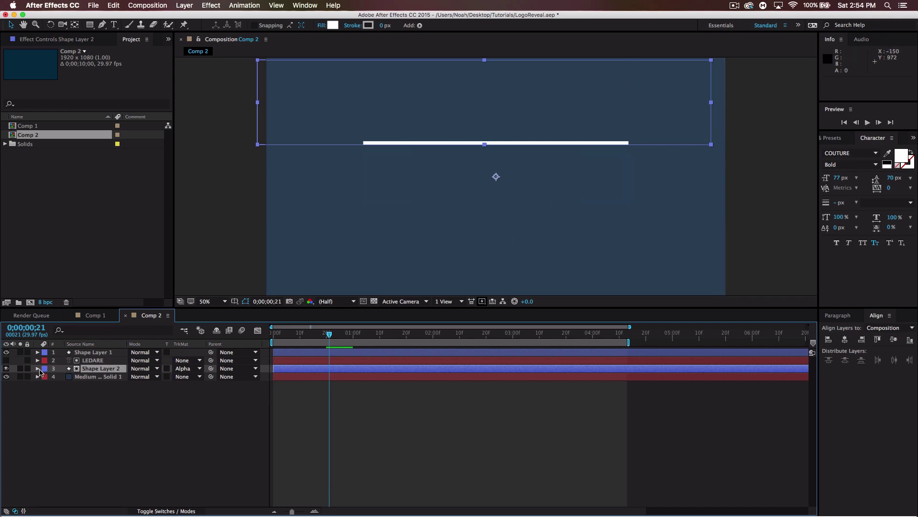
Keyframe Shape Layer 2's Position, sliding it from Y 540 at 0;00;00;29 to Y 810 at 0;00;01;27
{"action": "left_click", "coordinate": [38, 368]}
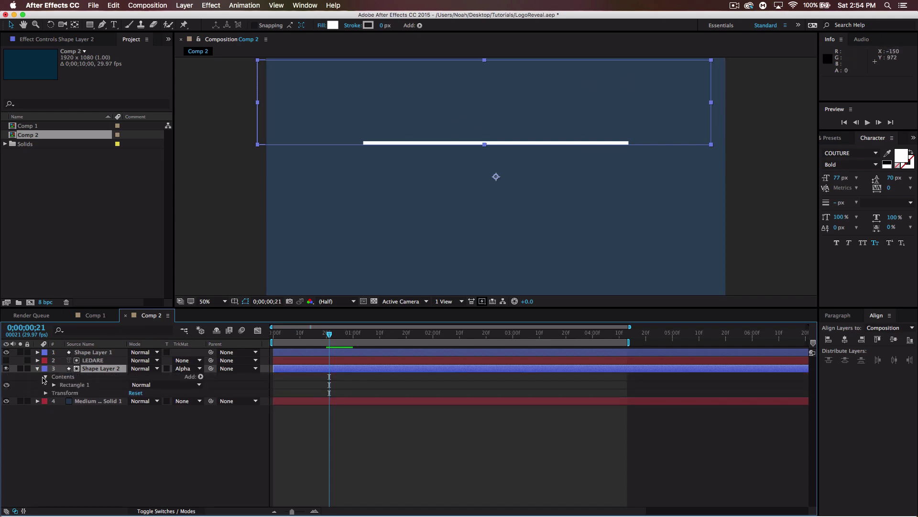
{"action": "left_click", "coordinate": [45, 377]}
{"action": "left_click", "coordinate": [46, 385]}
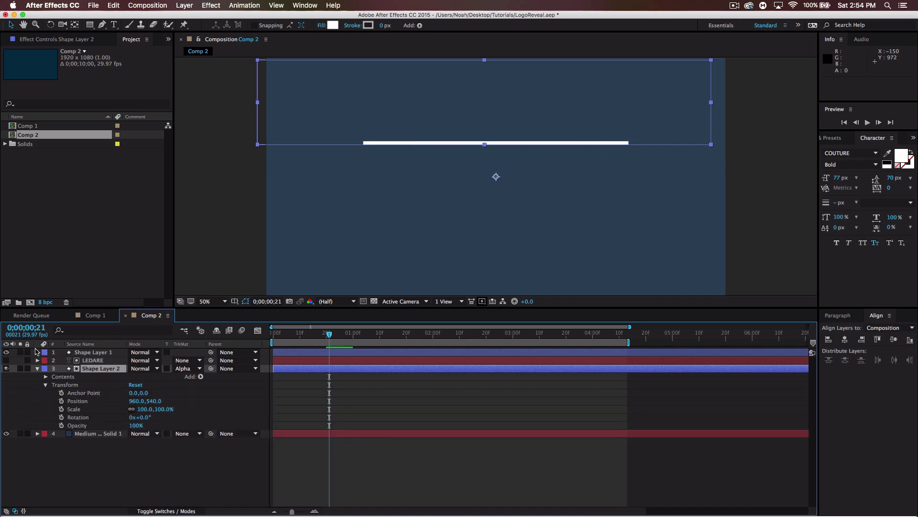
{"action": "left_click", "coordinate": [38, 353]}
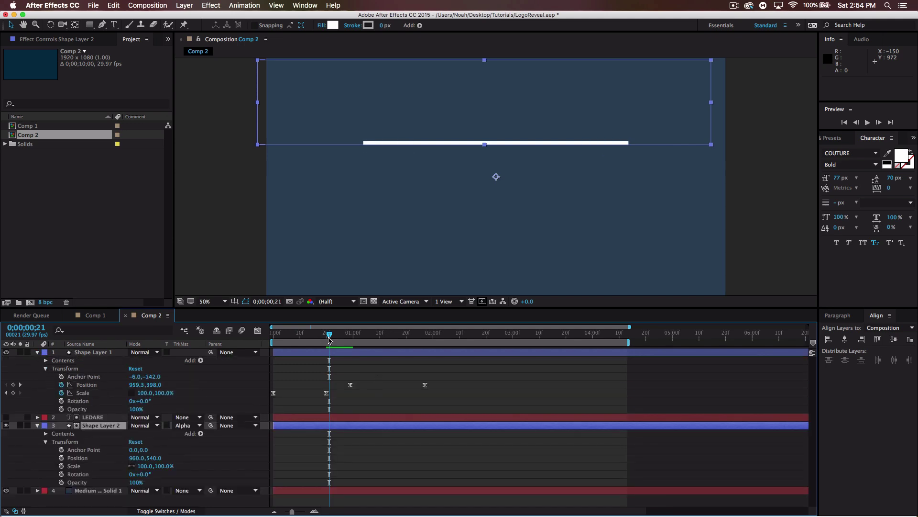
{"action": "left_click_drag", "start_coordinate": [329, 337], "coordinate": [351, 335]}
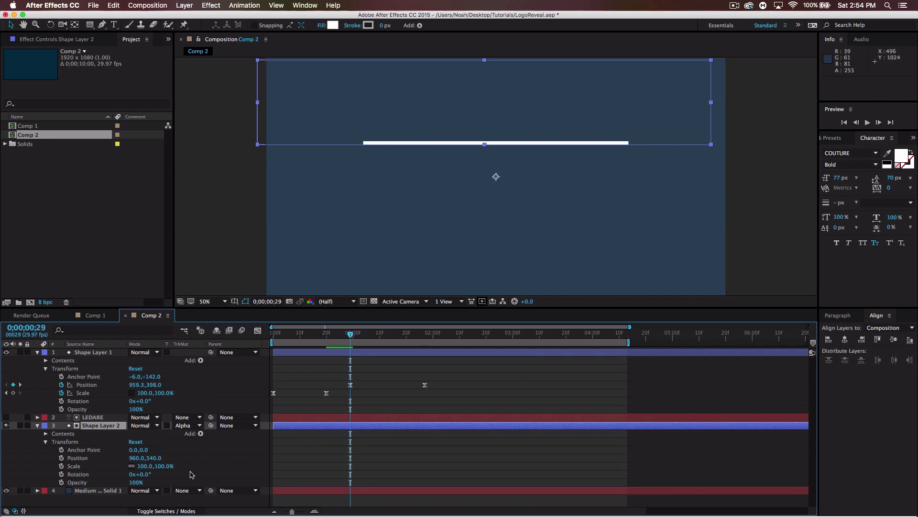
{"action": "left_click", "coordinate": [61, 458]}
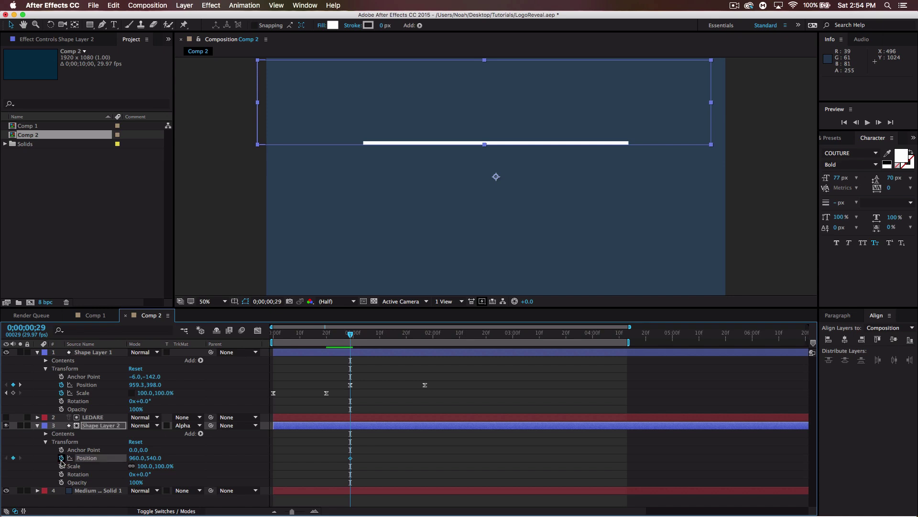
{"action": "left_click_drag", "start_coordinate": [352, 336], "coordinate": [426, 345]}
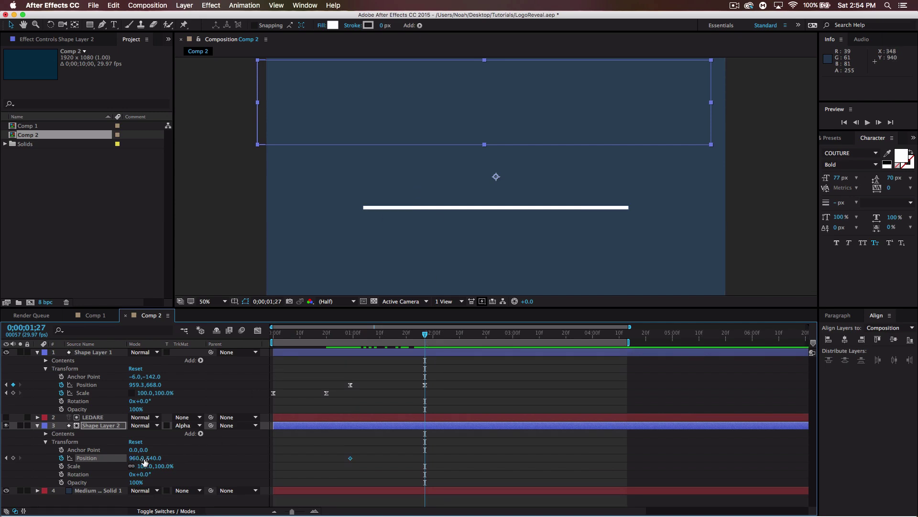
{"action": "left_click_drag", "start_coordinate": [153, 460], "coordinate": [271, 471]}
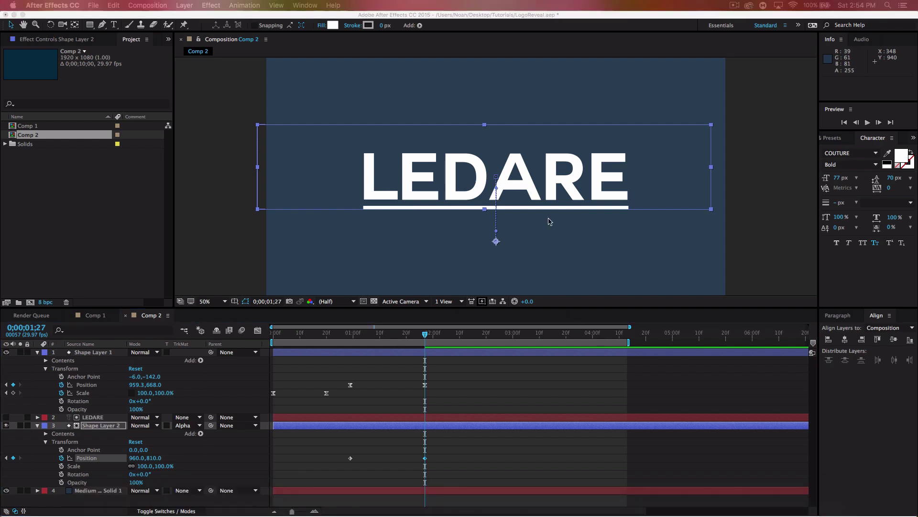
Select both of Shape Layer 2's Position keyframes to bring up their keyframe options
{"action": "left_click", "coordinate": [473, 19]}
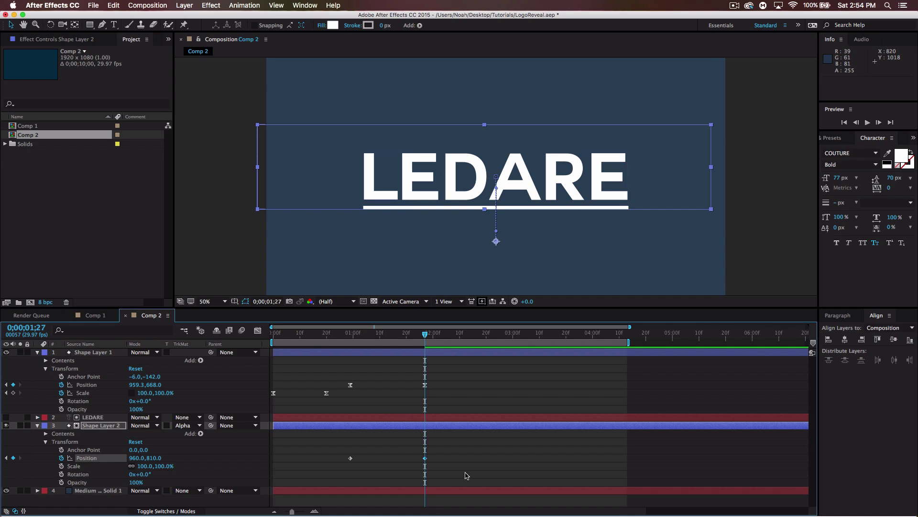
{"action": "left_click_drag", "start_coordinate": [466, 475], "coordinate": [353, 452]}
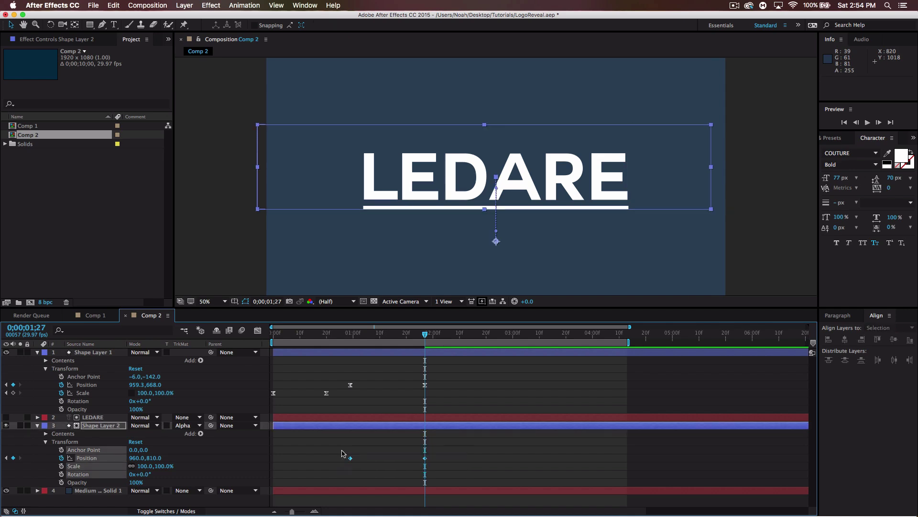
{"action": "right_click", "coordinate": [426, 459]}
Easy Ease Shape Layer 2's Position keyframes and raise both layers' Position influence to about 57%
{"action": "mouse_move", "coordinate": [512, 508]}
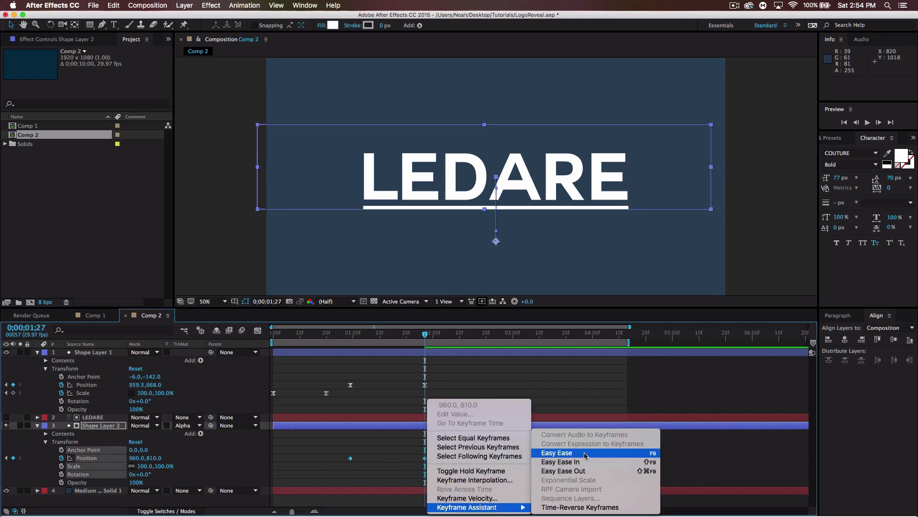
{"action": "left_click", "coordinate": [559, 453]}
{"action": "left_click", "coordinate": [475, 464]}
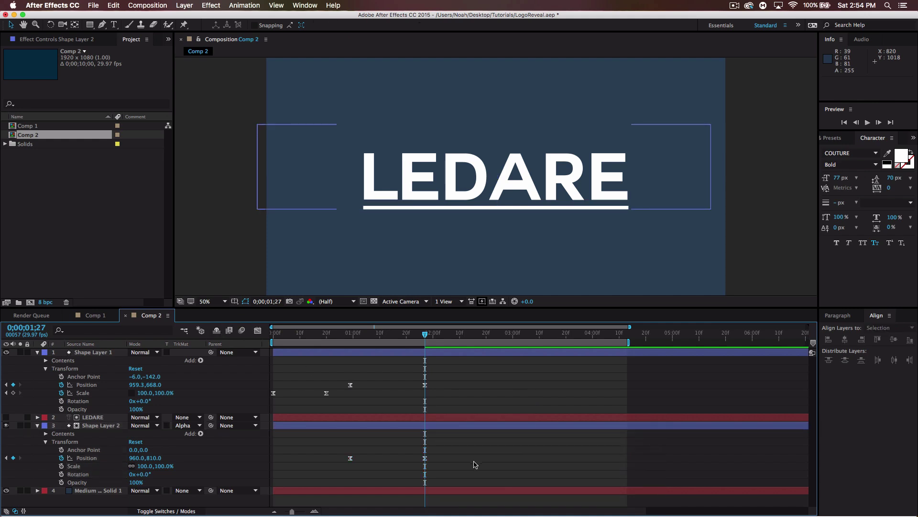
{"action": "left_click_drag", "start_coordinate": [449, 468], "coordinate": [342, 452]}
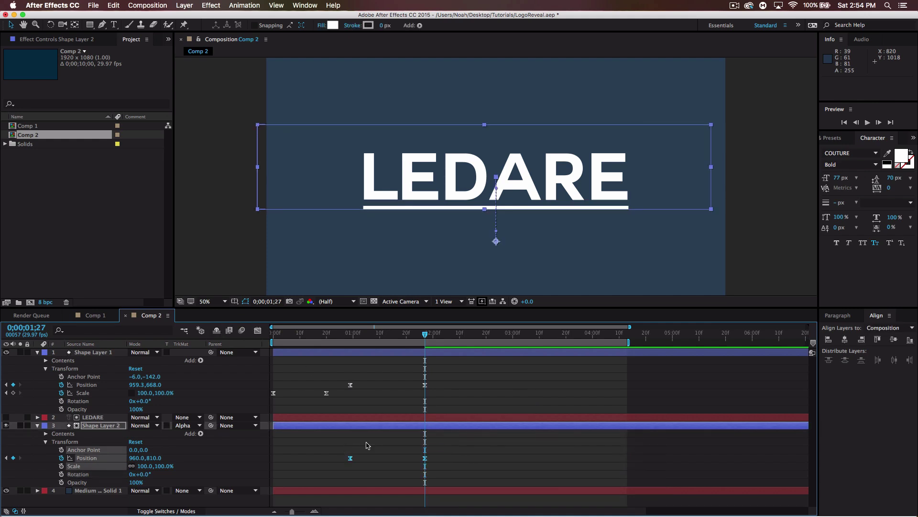
{"action": "key", "text": "shift"}
{"action": "left_click_drag", "start_coordinate": [440, 395], "coordinate": [344, 370]}
{"action": "left_click", "coordinate": [258, 330]}
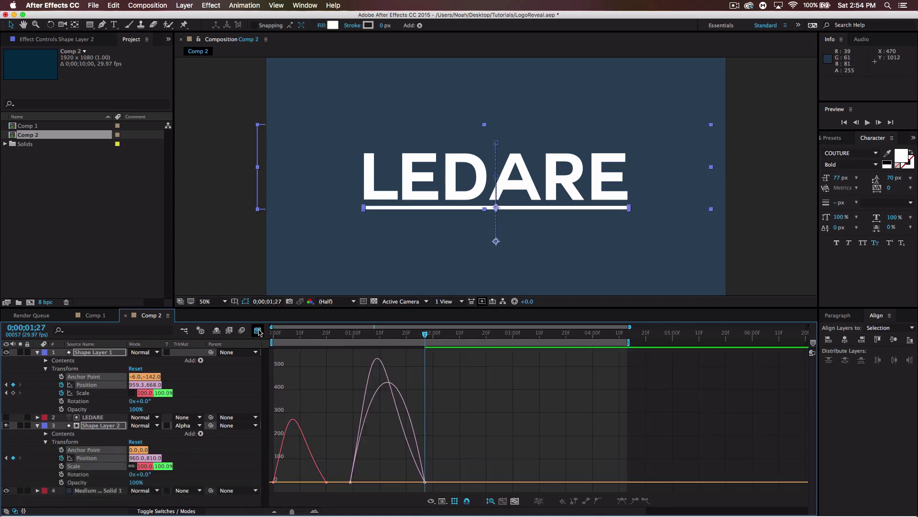
{"action": "left_click", "coordinate": [414, 427]}
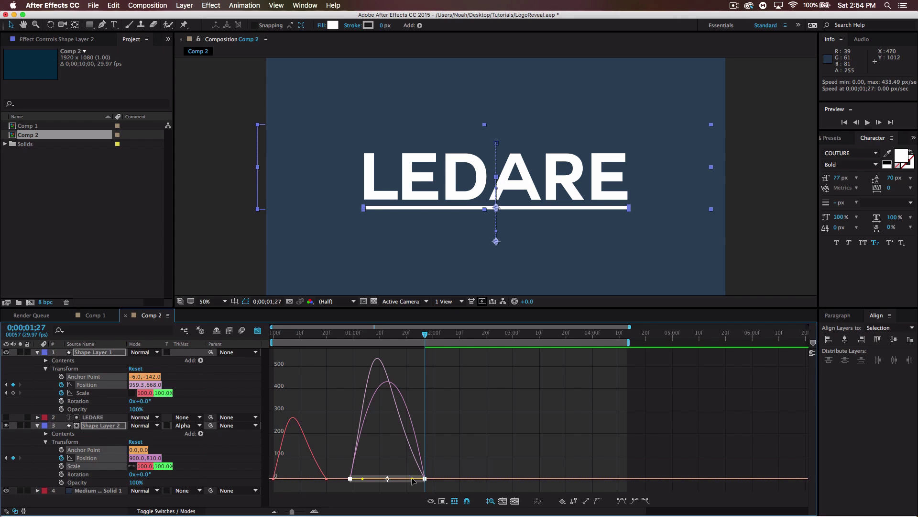
{"action": "left_click_drag", "start_coordinate": [412, 480], "coordinate": [403, 479]}
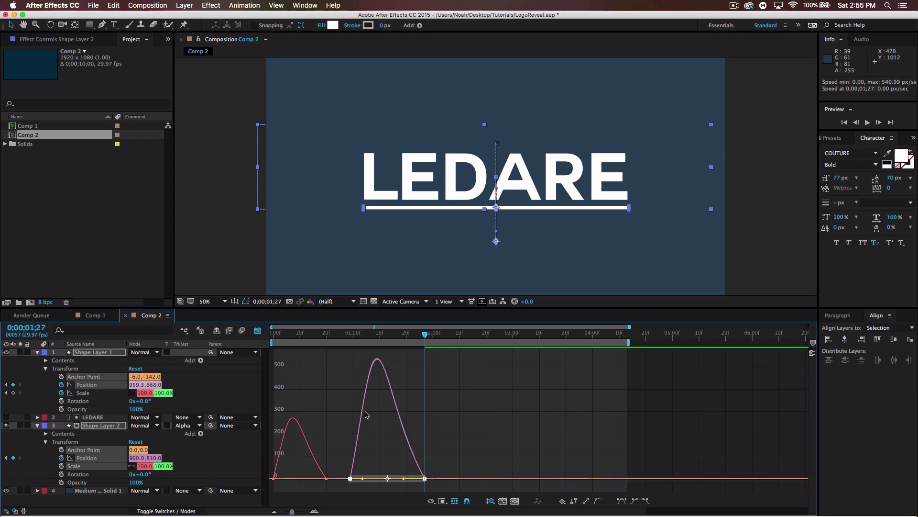
{"action": "left_click", "coordinate": [258, 330]}
Preview the reveal from the start, then collapse both shape layers and deselect everything
{"action": "left_click_drag", "start_coordinate": [324, 335], "coordinate": [238, 316]}
{"action": "key", "text": "space"}
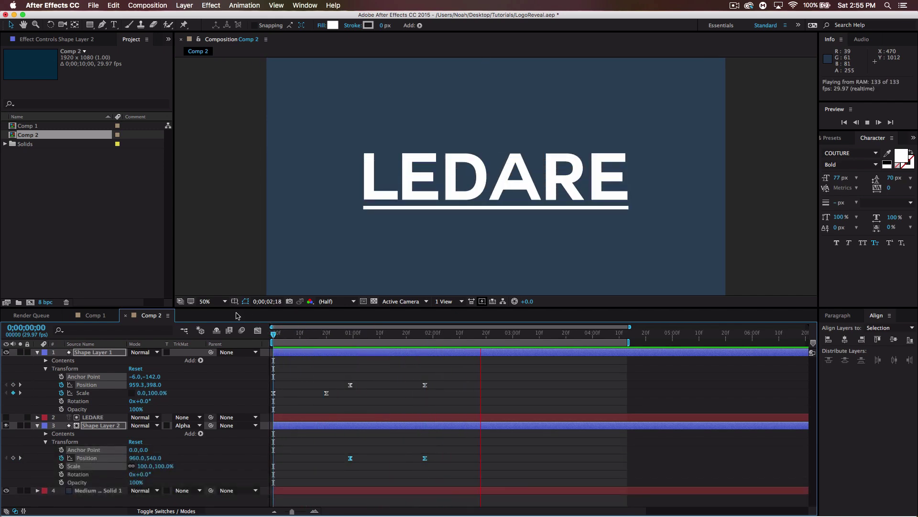
{"action": "key", "text": "space"}
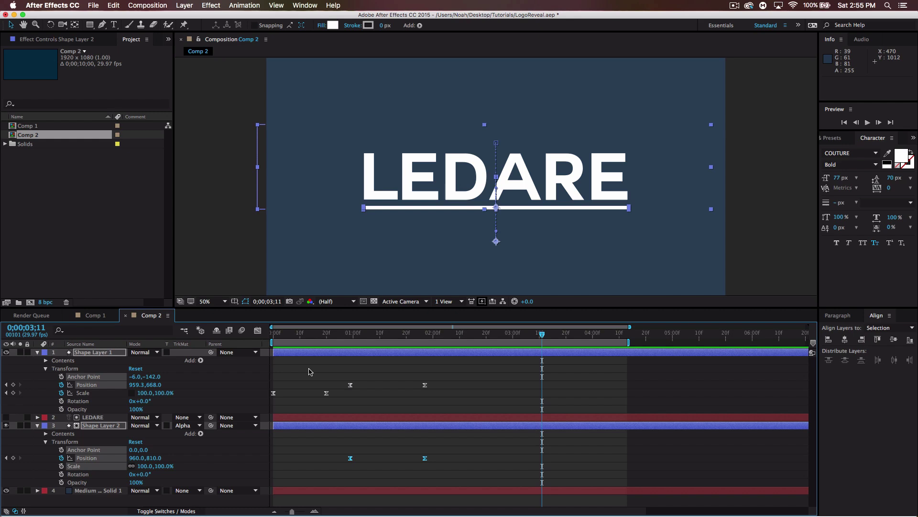
{"action": "left_click", "coordinate": [38, 352]}
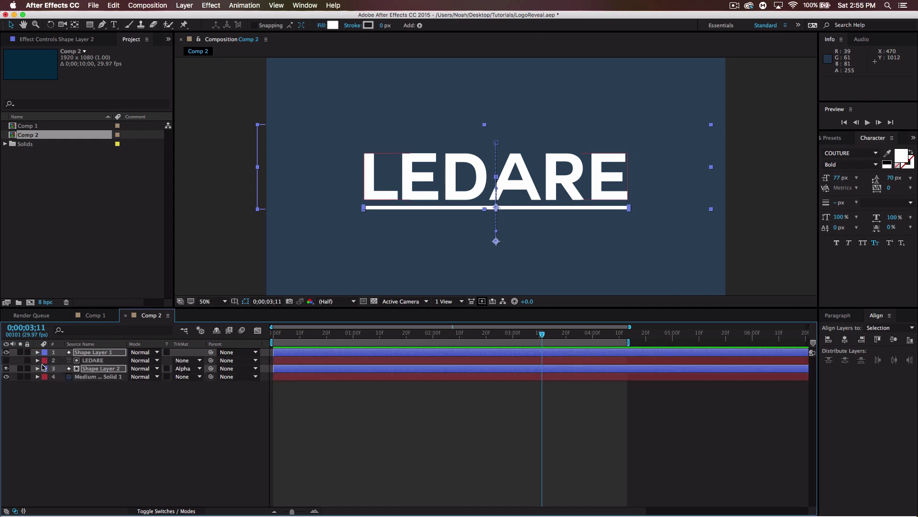
{"action": "left_click", "coordinate": [38, 368]}
{"action": "left_click", "coordinate": [84, 397]}
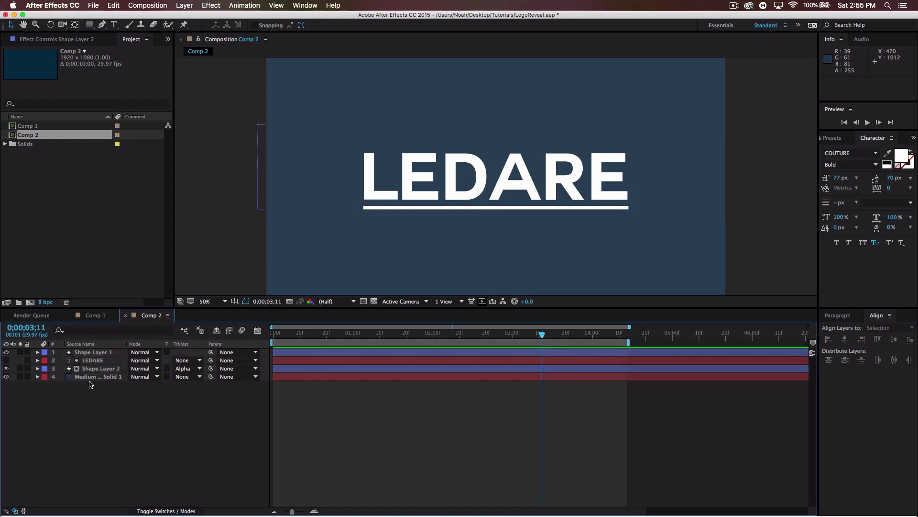
Search Effects & Presets for 'linear' and apply Linear Wipe to the LEDARE layer
{"action": "left_click", "coordinate": [92, 360]}
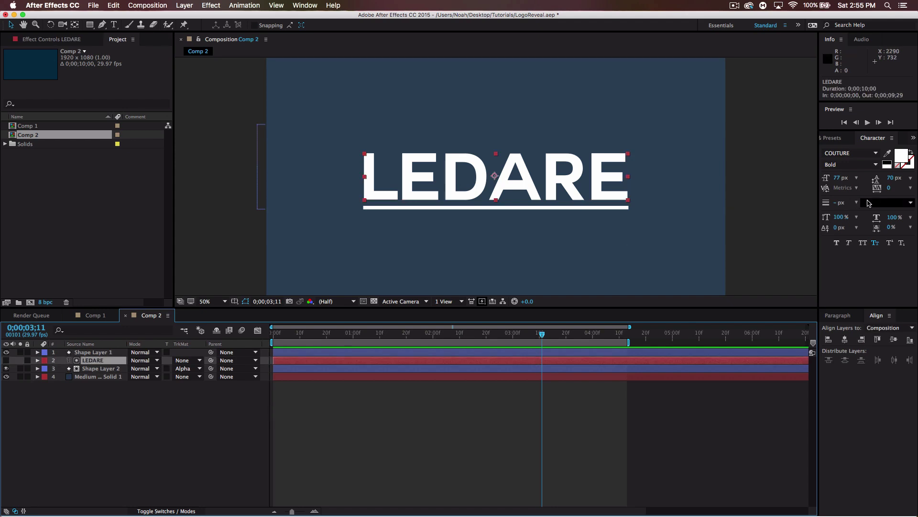
{"action": "left_click", "coordinate": [848, 144]}
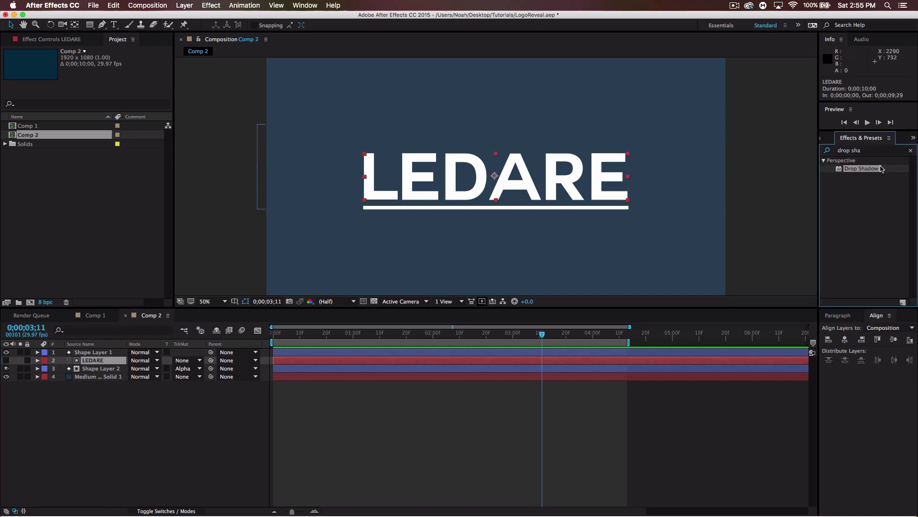
{"action": "left_click", "coordinate": [868, 153]}
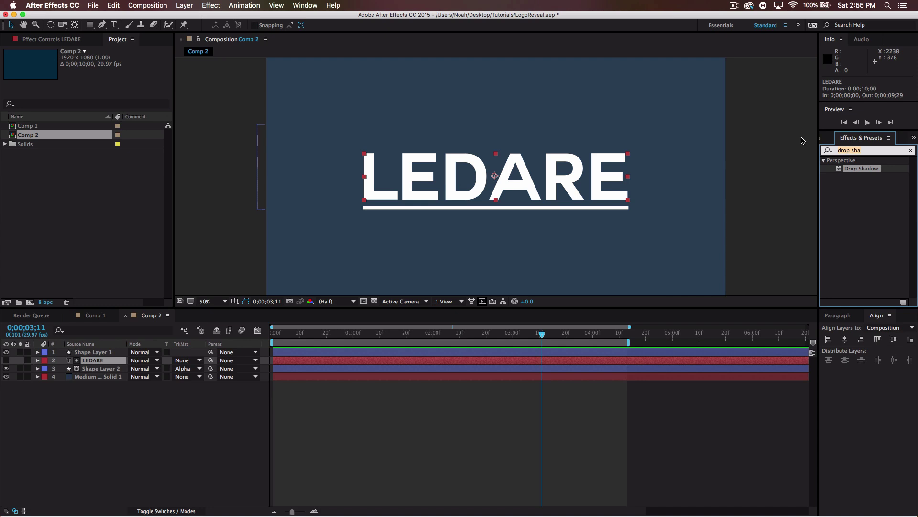
{"action": "key", "text": "BackSpace"}
{"action": "type", "text": "linear"}
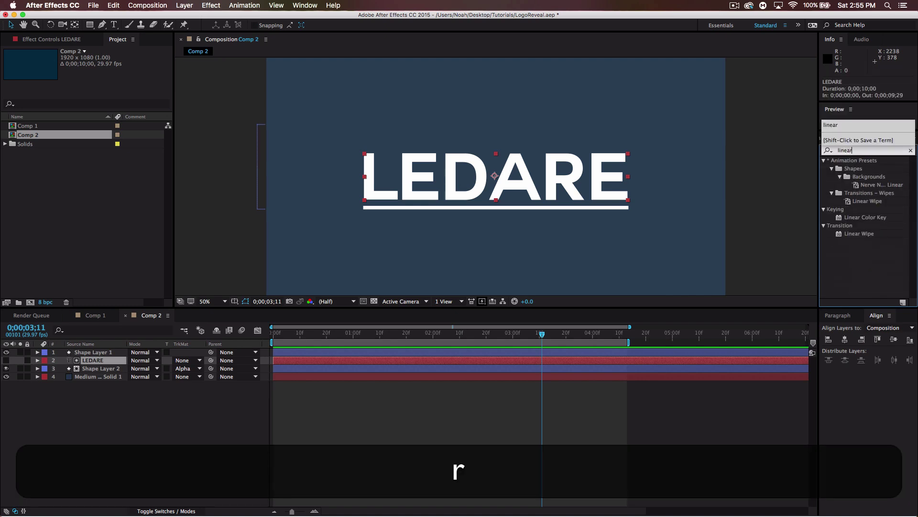
{"action": "left_click_drag", "start_coordinate": [862, 205], "coordinate": [106, 362]}
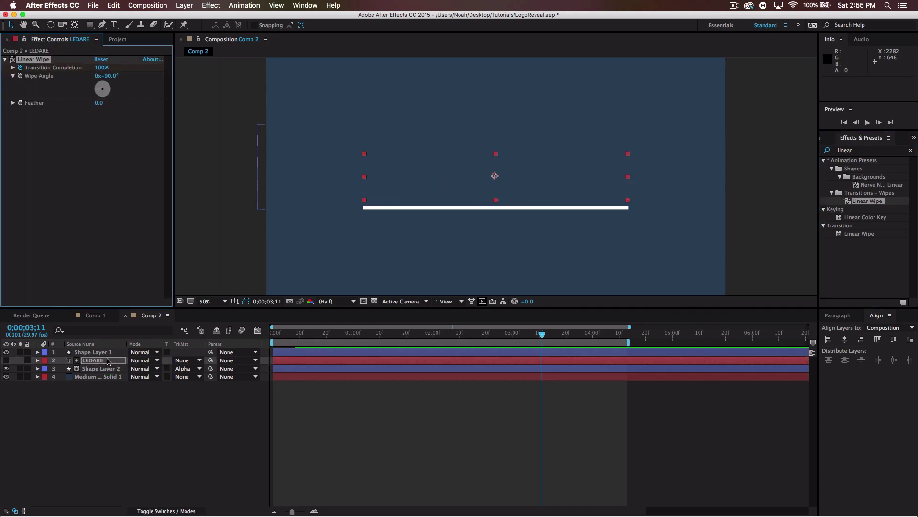
Preview the animation and set Linear Wipe's Transition Completion to 0%
{"action": "left_click_drag", "start_coordinate": [539, 336], "coordinate": [345, 334]}
{"action": "key", "text": "space"}
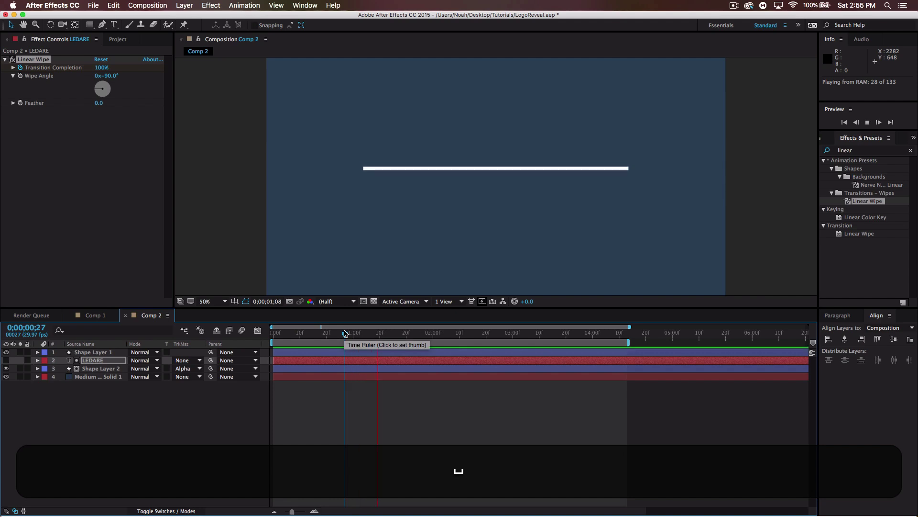
{"action": "key", "text": "space"}
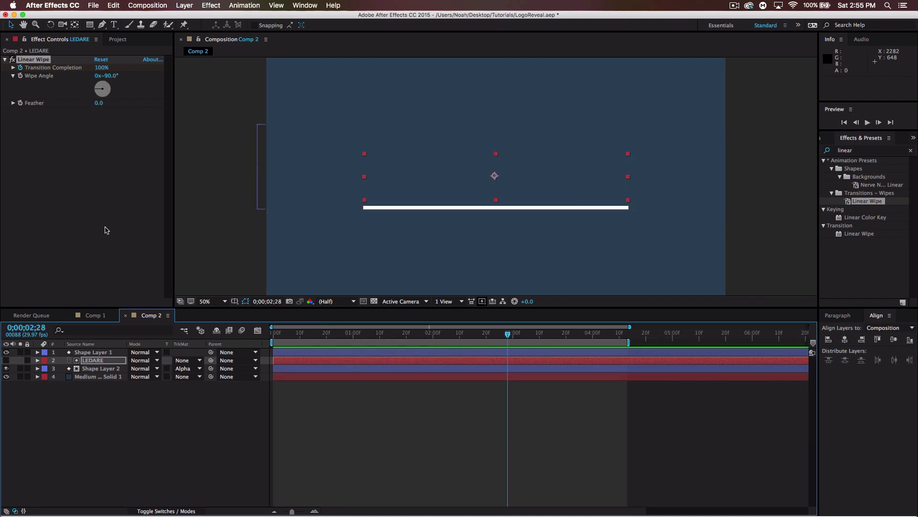
{"action": "left_click", "coordinate": [101, 67]}
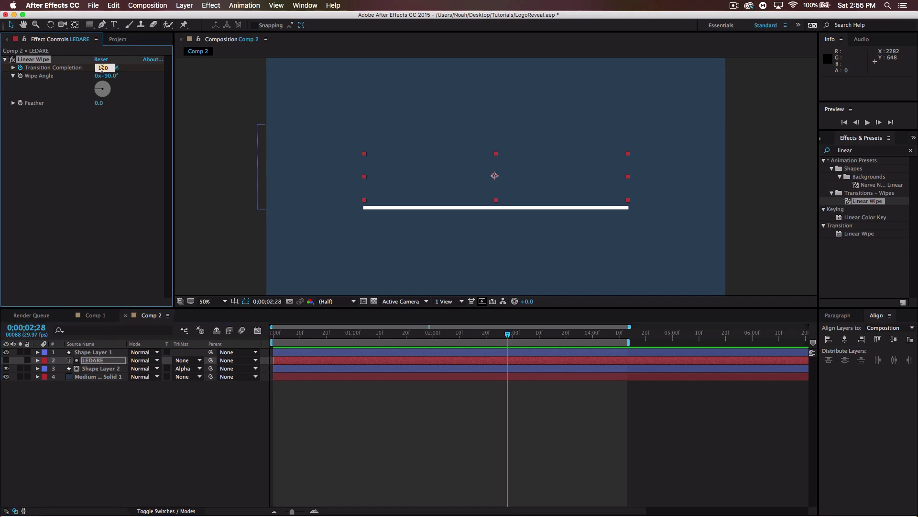
{"action": "type", "text": "0"}
{"action": "key", "text": "Return"}
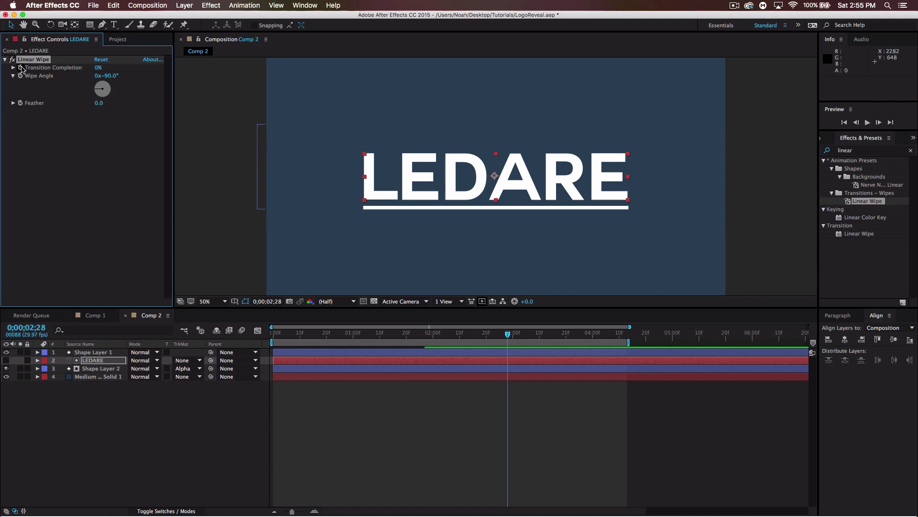
Keyframe Transition Completion from 0% to 100% at a later time
{"action": "left_click", "coordinate": [38, 360]}
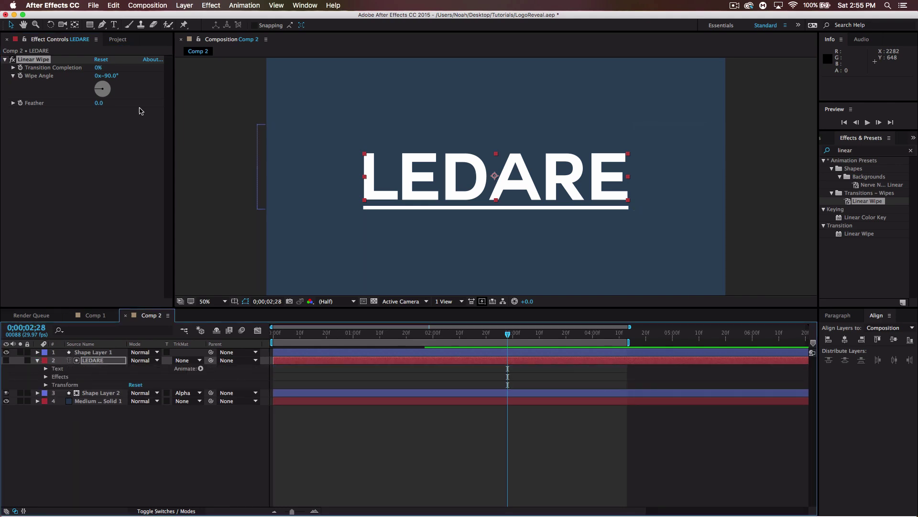
{"action": "left_click", "coordinate": [20, 68]}
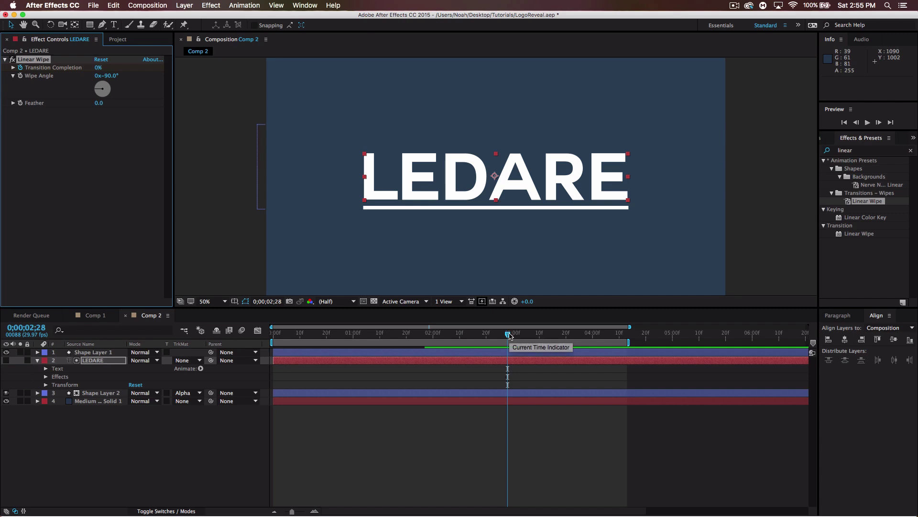
{"action": "key", "text": "space"}
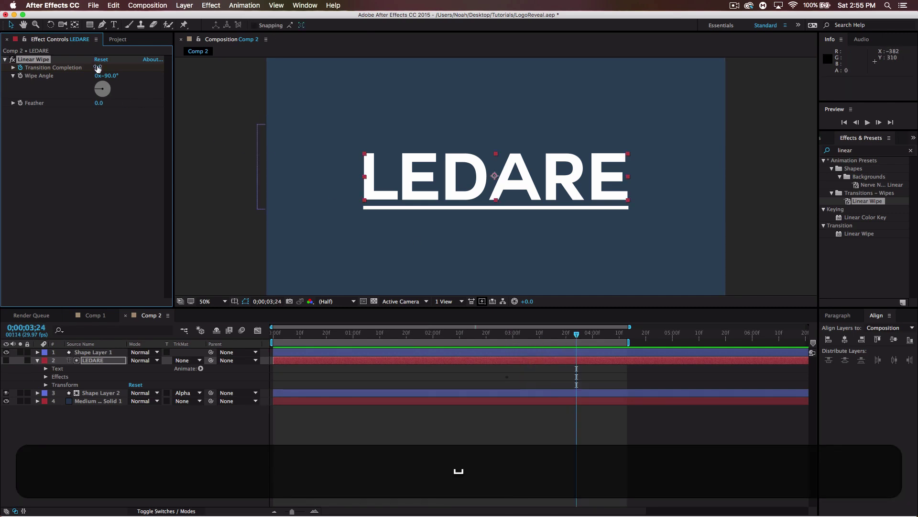
{"action": "left_click", "coordinate": [97, 68]}
{"action": "type", "text": "100"}
{"action": "key", "text": "Return"}
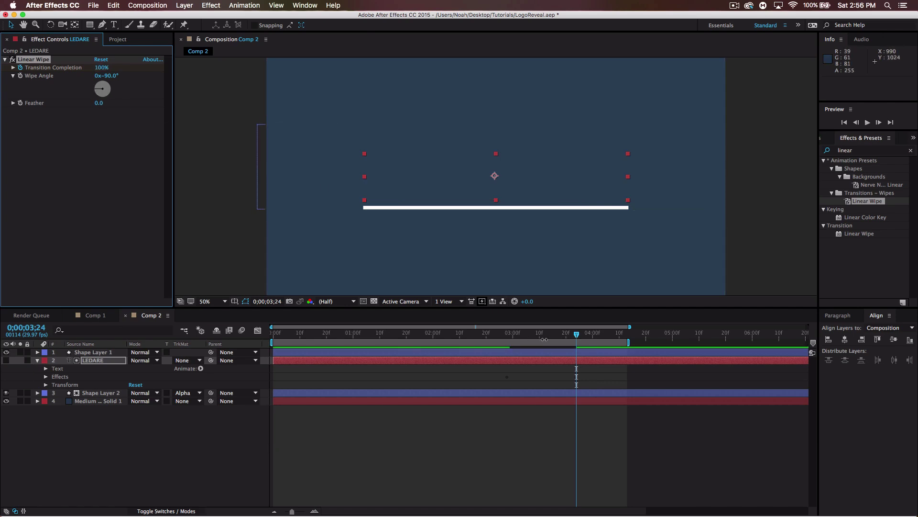
Set the Wipe Angle to −180° at 3;11 and scrub through to check the wipe
{"action": "left_click", "coordinate": [542, 337]}
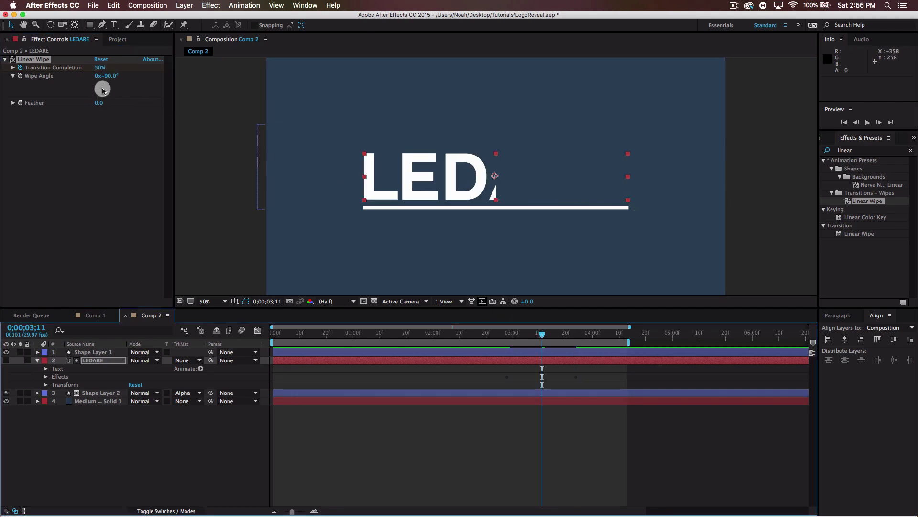
{"action": "mouse_move", "coordinate": [98, 91]}
{"action": "left_mouse_down"}
{"action": "mouse_move", "coordinate": [100, 79]}
{"action": "mouse_move", "coordinate": [102, 106]}
{"action": "left_mouse_up"}
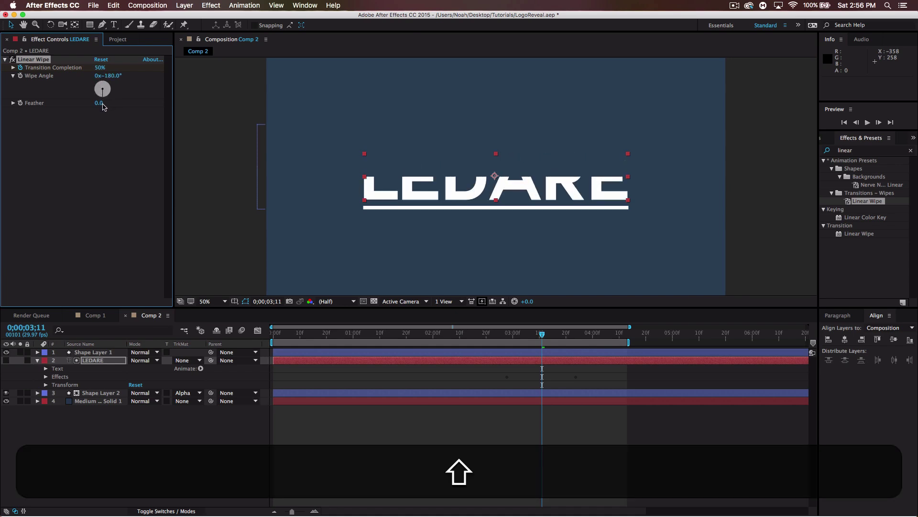
{"action": "left_click_drag", "start_coordinate": [492, 333], "coordinate": [365, 328]}
After a preview, move LEDARE's first Linear Wipe Transition Completion keyframe earlier to 2;15
{"action": "key", "text": "space"}
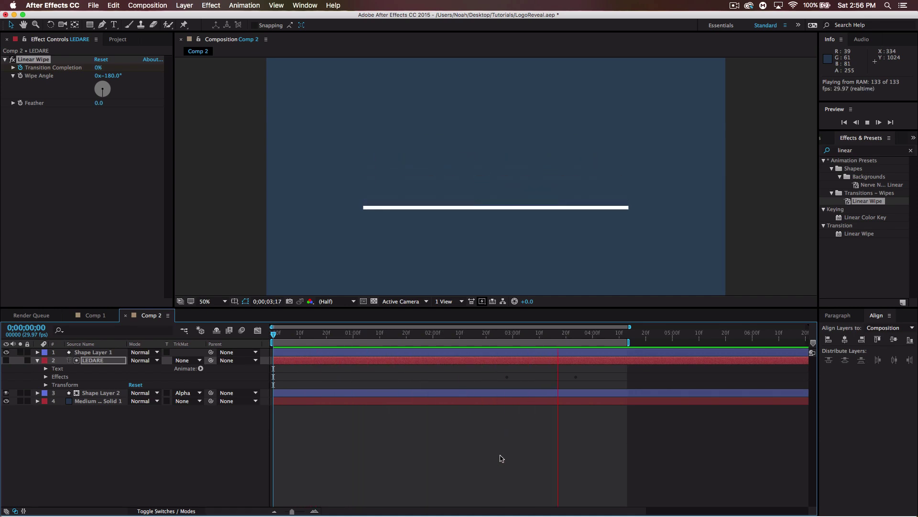
{"action": "key", "text": "space"}
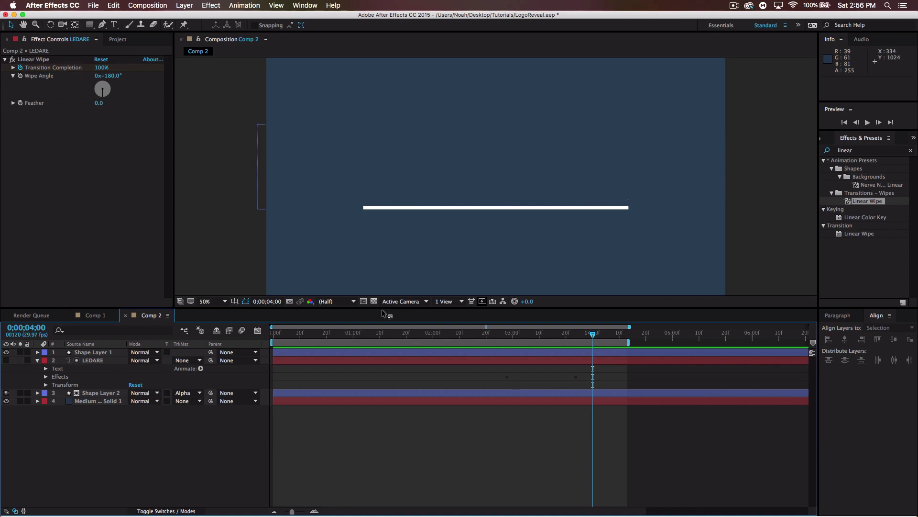
{"action": "left_click", "coordinate": [45, 377]}
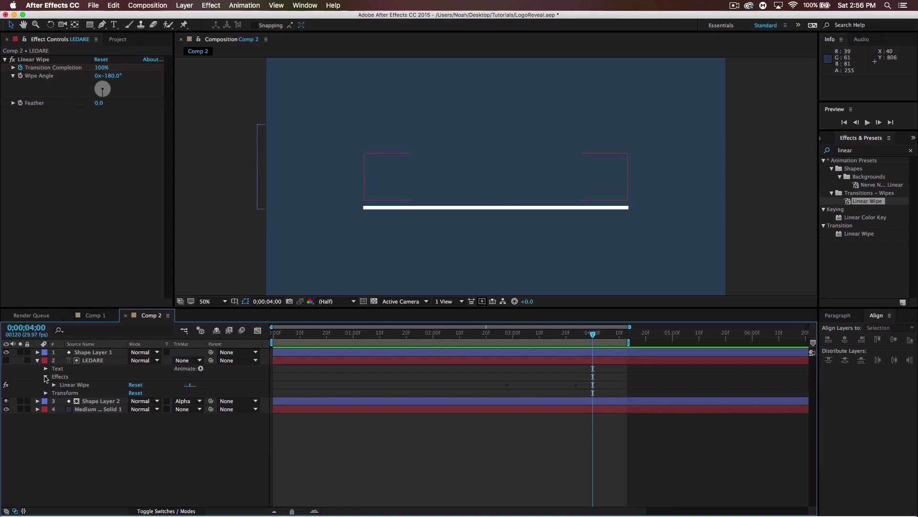
{"action": "left_click", "coordinate": [54, 385]}
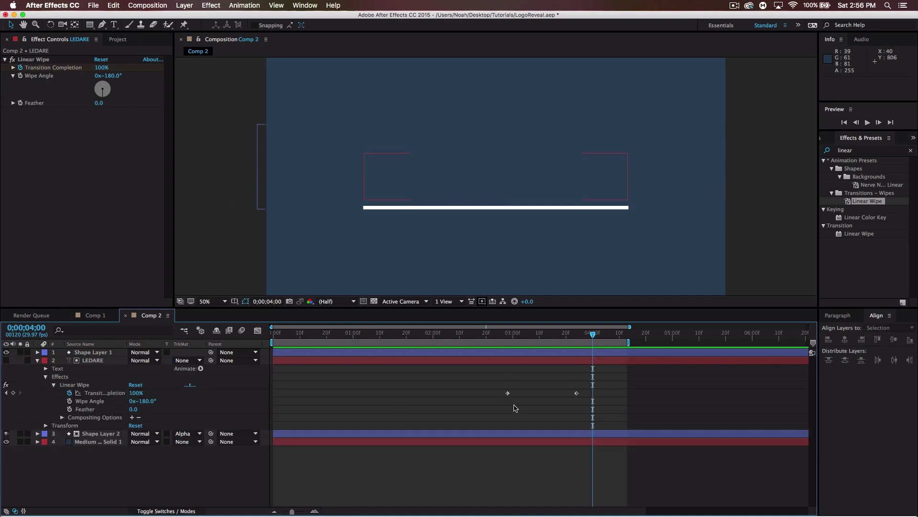
{"action": "left_click_drag", "start_coordinate": [515, 408], "coordinate": [476, 393]}
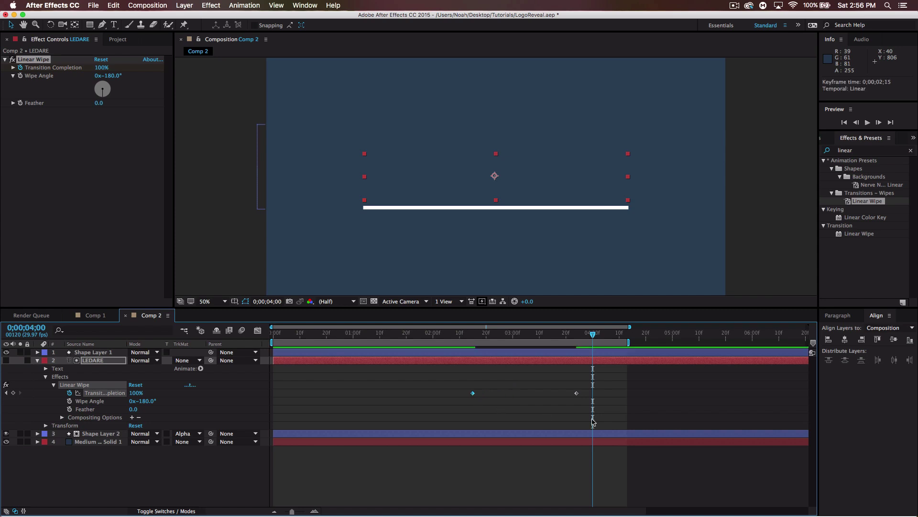
{"action": "left_click_drag", "start_coordinate": [617, 414], "coordinate": [472, 393]}
Apply Easy Ease to both wipe keyframes and shorten the last keyframe's influence in the speed graph
{"action": "right_click", "coordinate": [478, 404]}
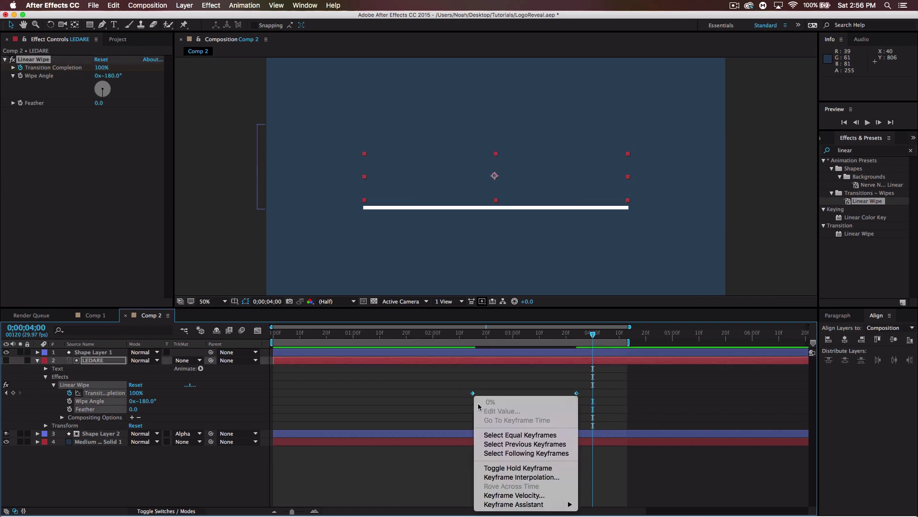
{"action": "mouse_move", "coordinate": [570, 507]}
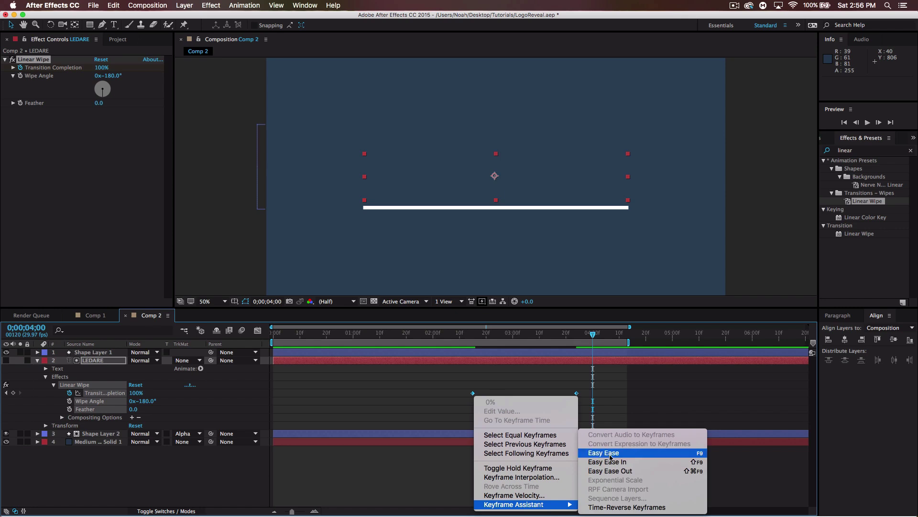
{"action": "left_click", "coordinate": [608, 452]}
{"action": "left_click", "coordinate": [257, 330]}
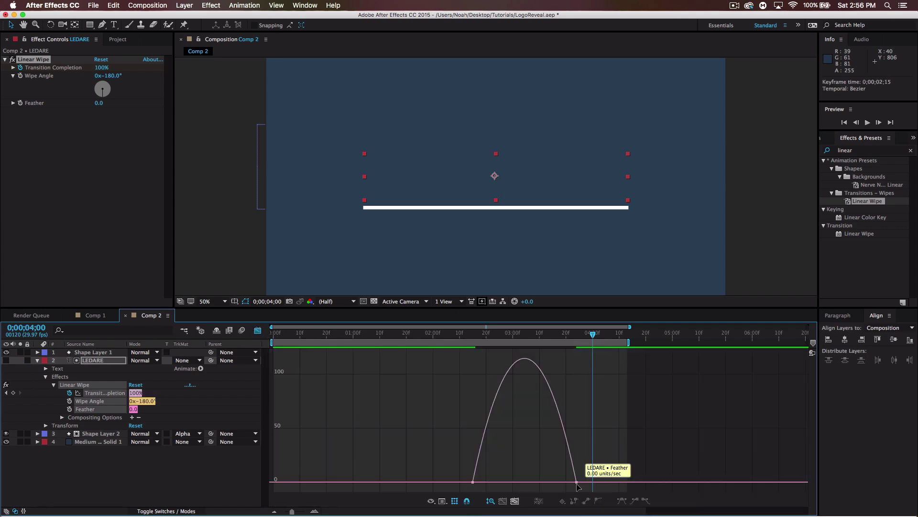
{"action": "left_click_drag", "start_coordinate": [559, 484], "coordinate": [551, 482]}
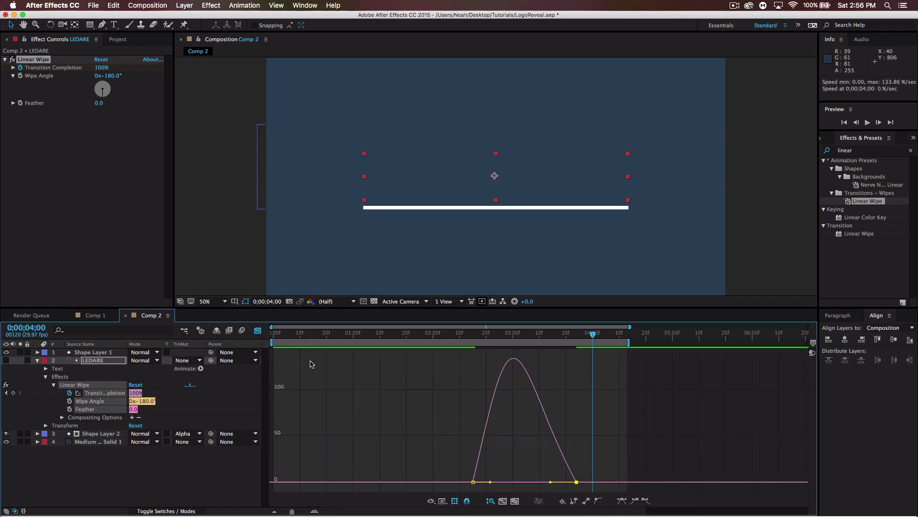
{"action": "left_click", "coordinate": [258, 331]}
Preview from 1;17, then move the wipe's first keyframe earlier to 1;28
{"action": "left_click_drag", "start_coordinate": [429, 337], "coordinate": [399, 335]}
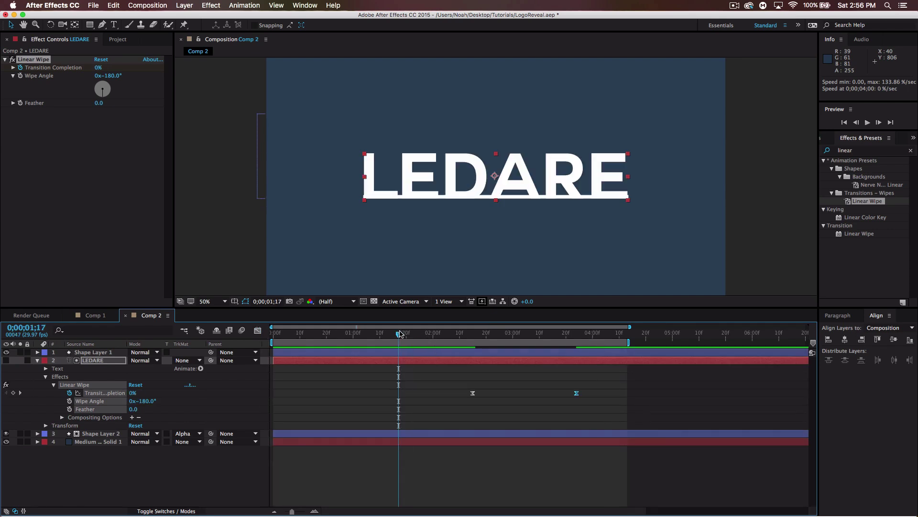
{"action": "key", "text": "space"}
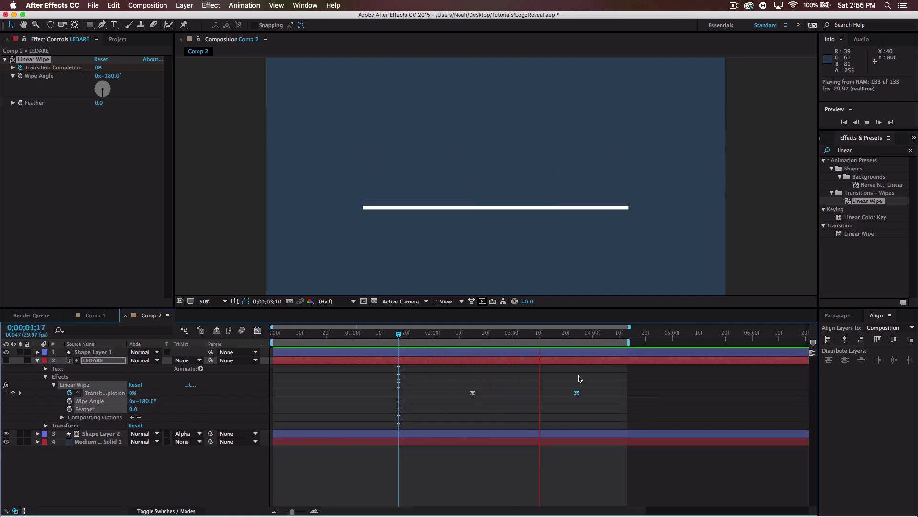
{"action": "key", "text": "space"}
{"action": "left_click_drag", "start_coordinate": [473, 392], "coordinate": [428, 392]}
Preview the earlier wipe from 1;05, then put the time on the 1;28 keyframe and then the second keyframe
{"action": "left_click", "coordinate": [367, 334]}
{"action": "key", "text": "space"}
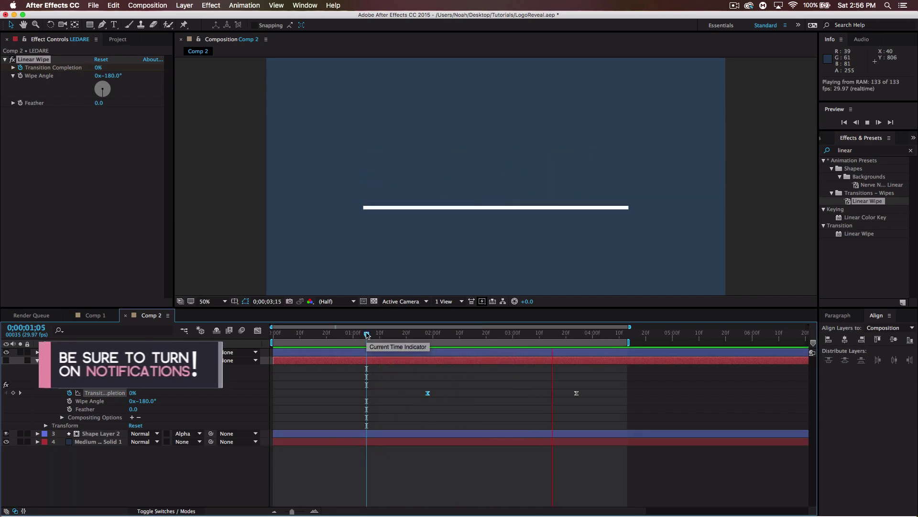
{"action": "key", "text": "space"}
{"action": "left_click", "coordinate": [430, 335]}
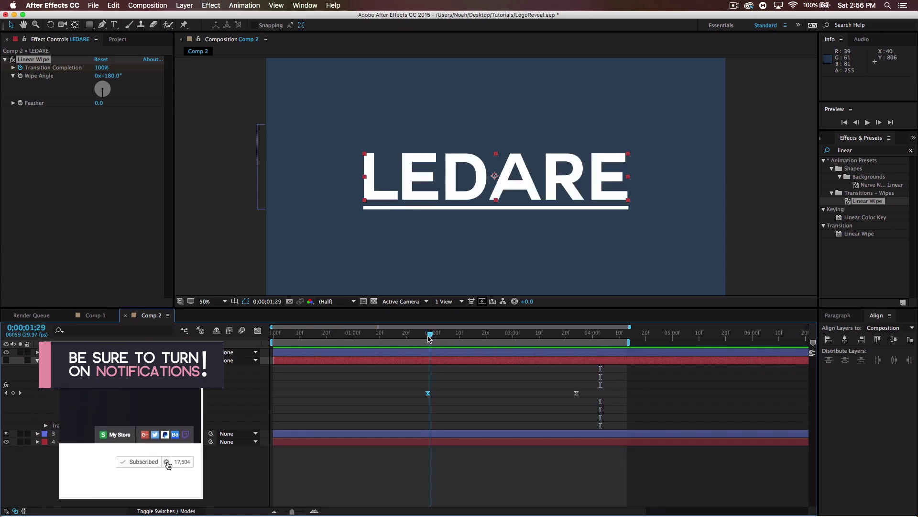
{"action": "key", "text": "Page_Up"}
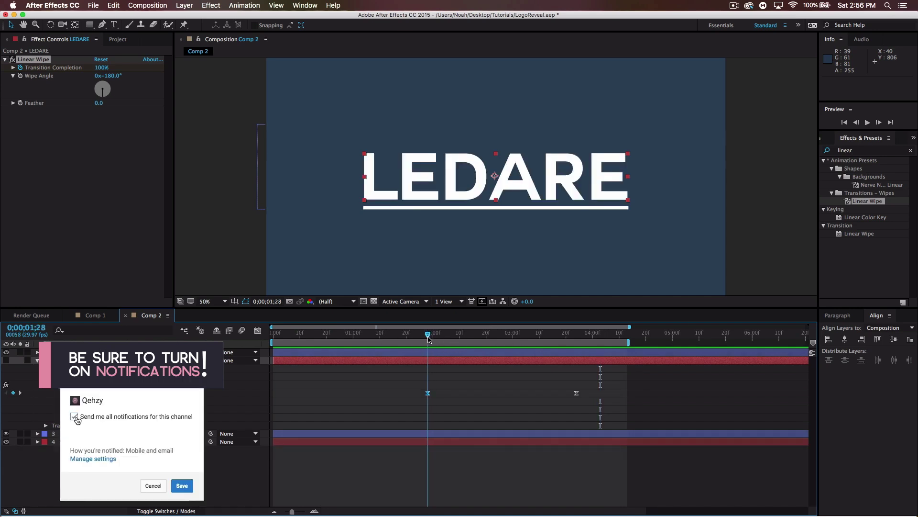
{"action": "mouse_move", "coordinate": [564, 339]}
{"action": "left_mouse_down"}
{"action": "mouse_move", "coordinate": [577, 337]}
{"action": "mouse_move", "coordinate": [489, 335]}
{"action": "mouse_move", "coordinate": [577, 335]}
{"action": "left_mouse_up"}
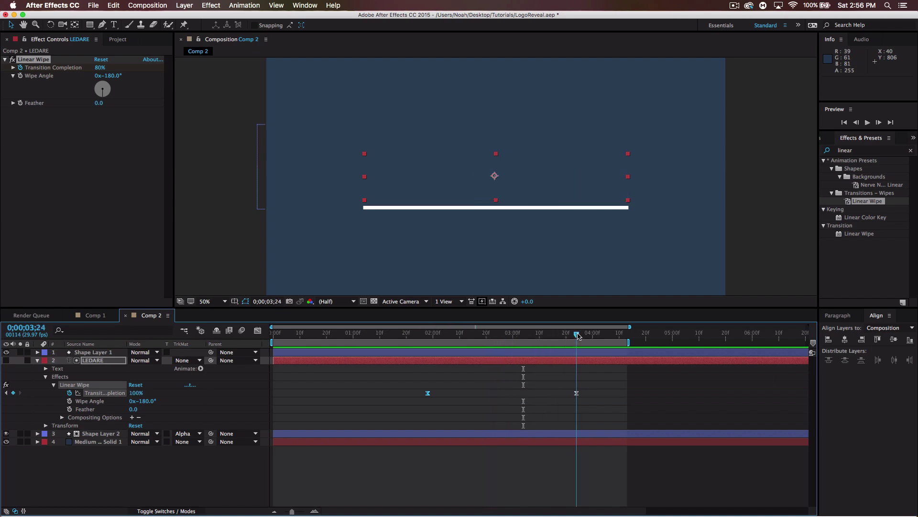
Set Transition Completion to 80% at the 3;24 keyframe and 45% at the 1;28 keyframe
{"action": "left_click", "coordinate": [102, 67]}
{"action": "type", "text": "80"}
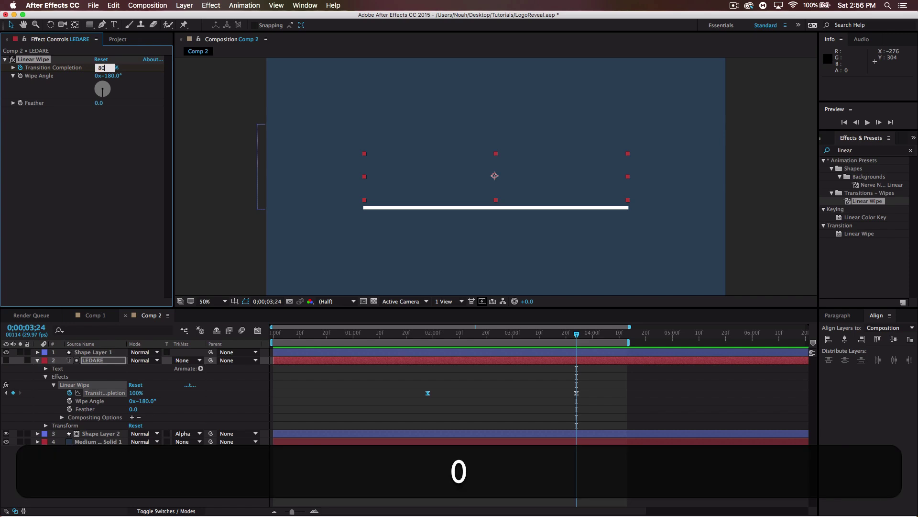
{"action": "key", "text": "Return"}
{"action": "left_click_drag", "start_coordinate": [451, 334], "coordinate": [498, 334]}
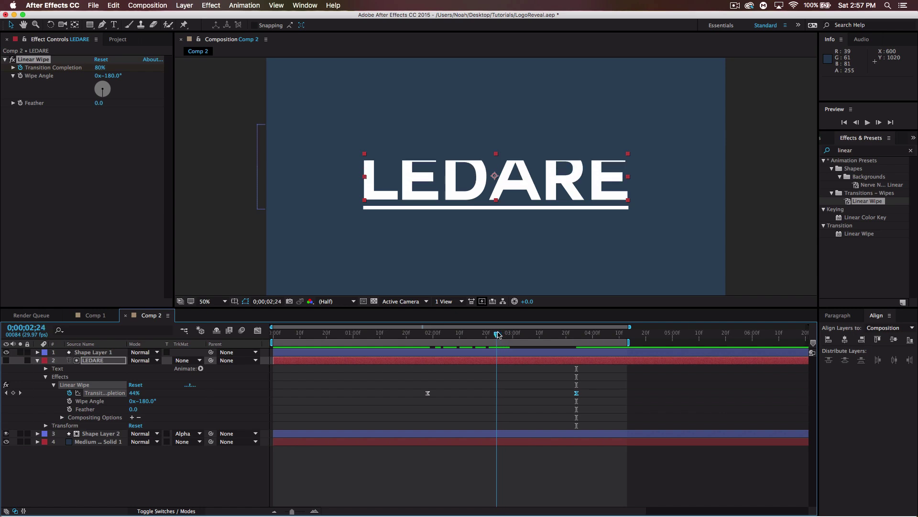
{"action": "left_click_drag", "start_coordinate": [498, 334], "coordinate": [427, 338]}
{"action": "left_click", "coordinate": [99, 68]}
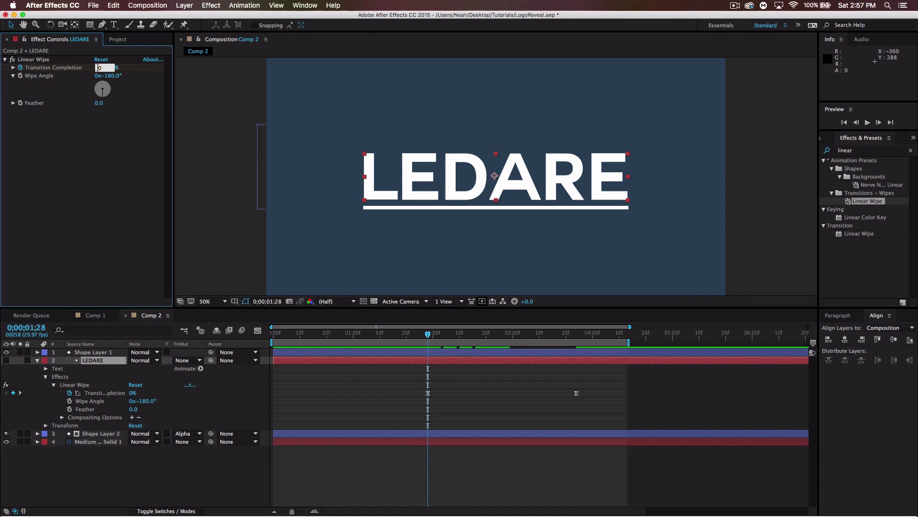
{"action": "type", "text": "45"}
{"action": "key", "text": "Return"}
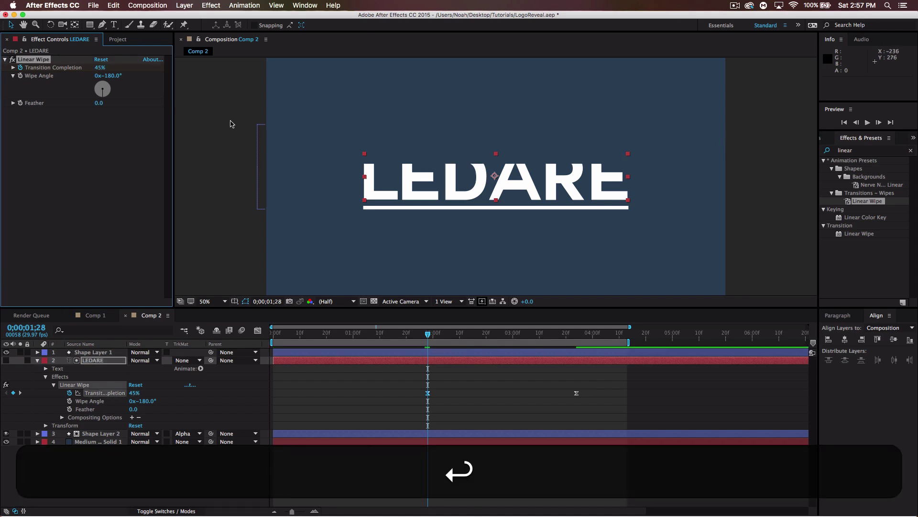
Preview the wipe from 1;01 and lower the 1;28 Transition Completion from 45% to 38%
{"action": "left_click", "coordinate": [396, 334]}
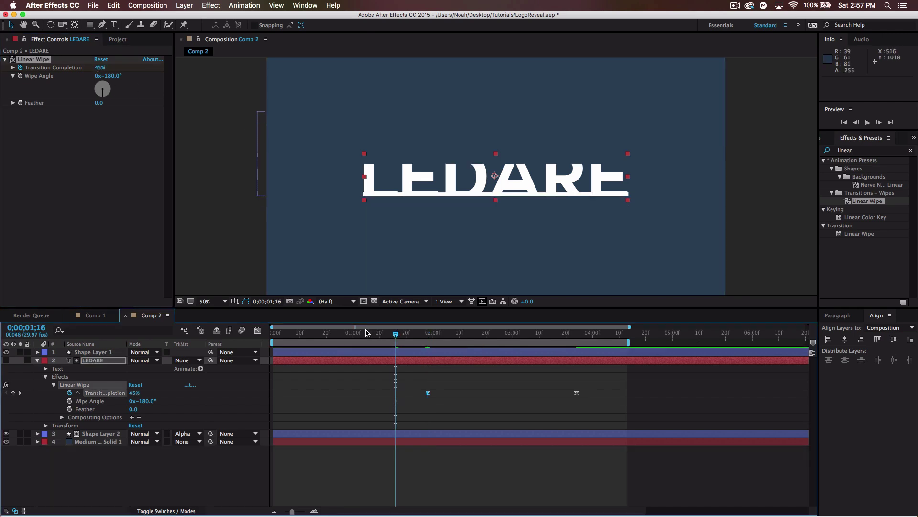
{"action": "left_click_drag", "start_coordinate": [367, 334], "coordinate": [355, 337]}
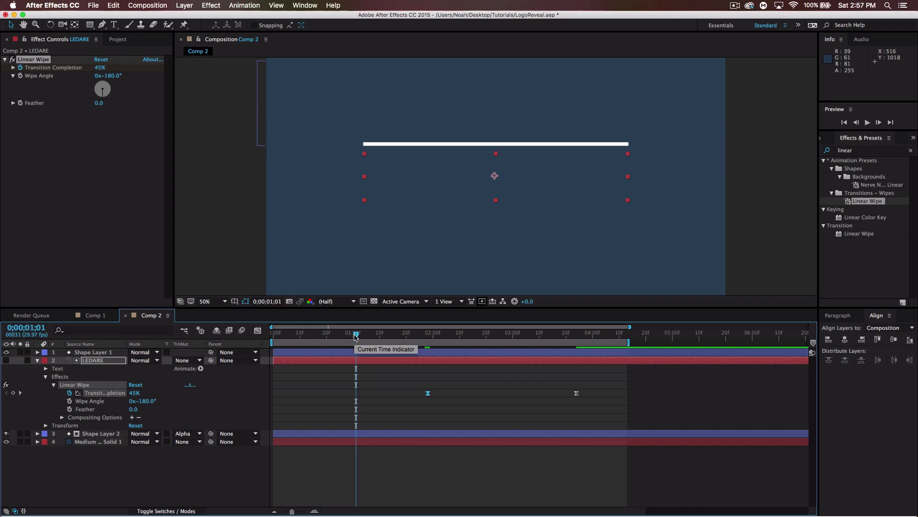
{"action": "key", "text": "space"}
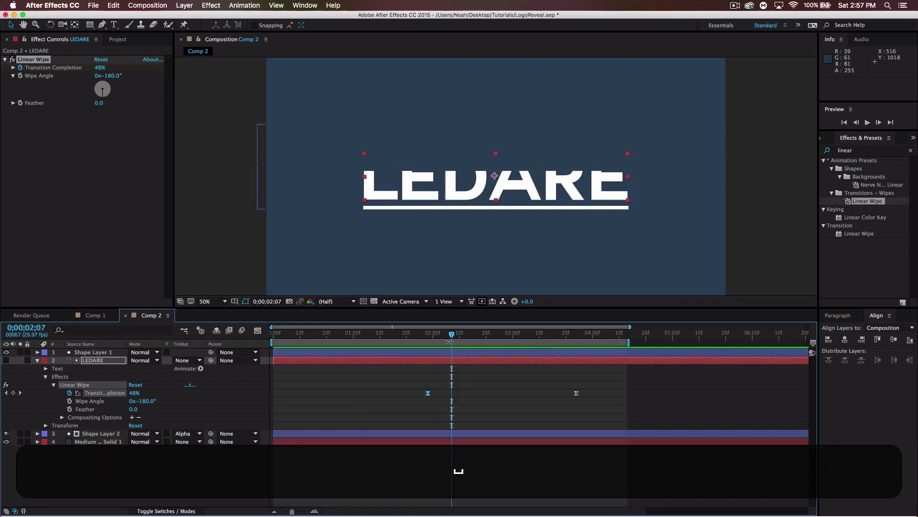
{"action": "left_click", "coordinate": [428, 335]}
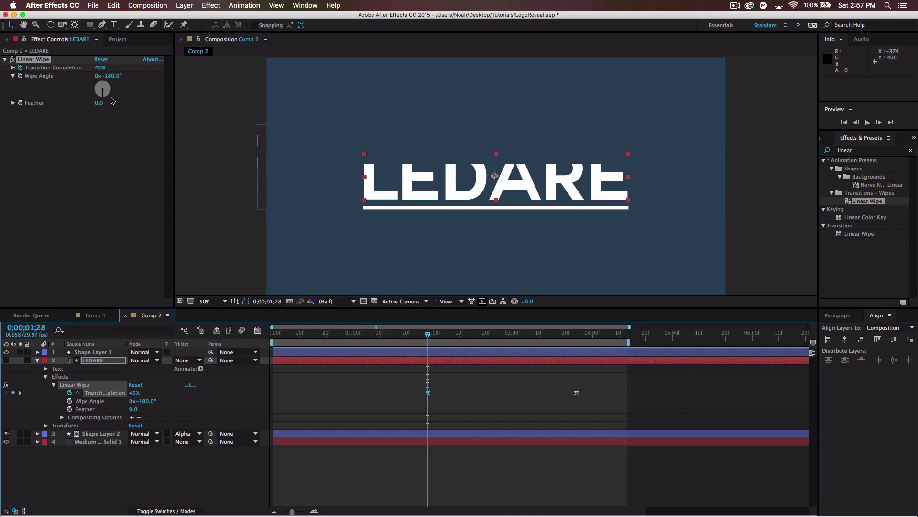
{"action": "left_click_drag", "start_coordinate": [101, 67], "coordinate": [95, 67]}
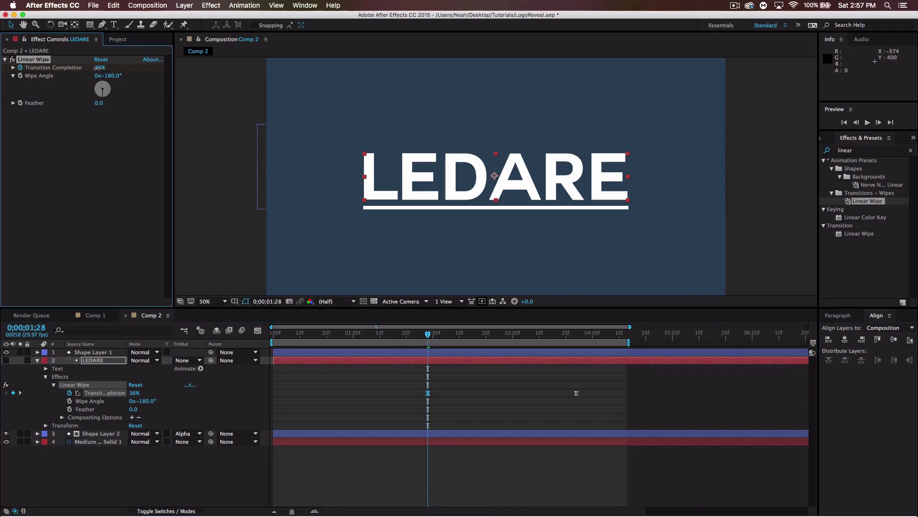
Preview the retimed wipe from 1;08 and again from 1;16
{"action": "left_click", "coordinate": [374, 334]}
{"action": "key", "text": "space"}
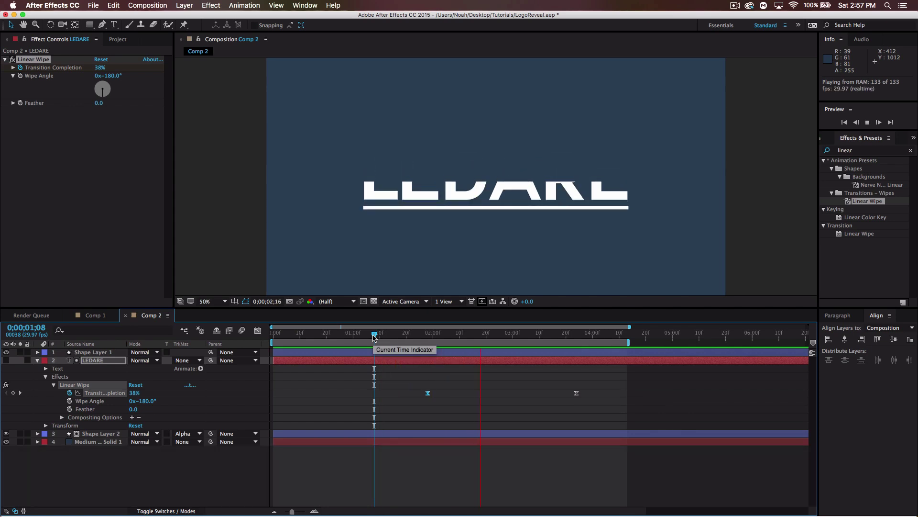
{"action": "key", "text": "space"}
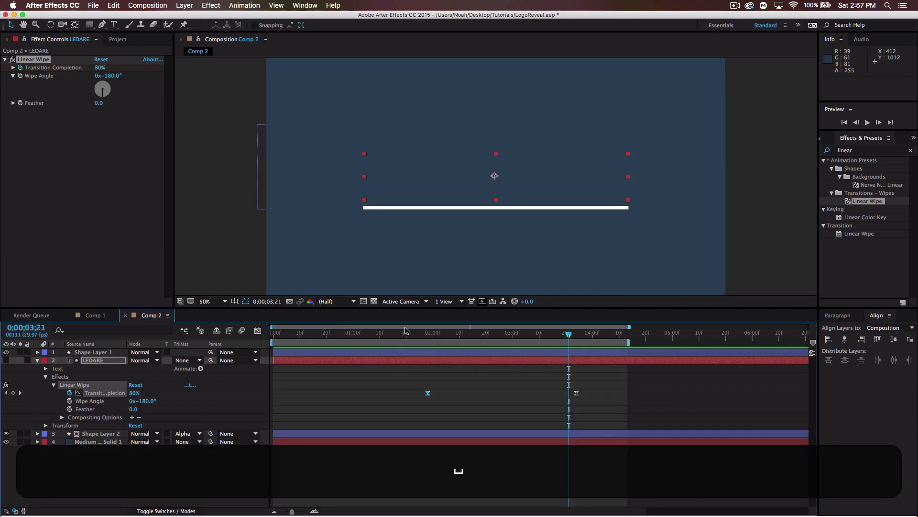
{"action": "left_click", "coordinate": [395, 334]}
{"action": "key", "text": "space"}
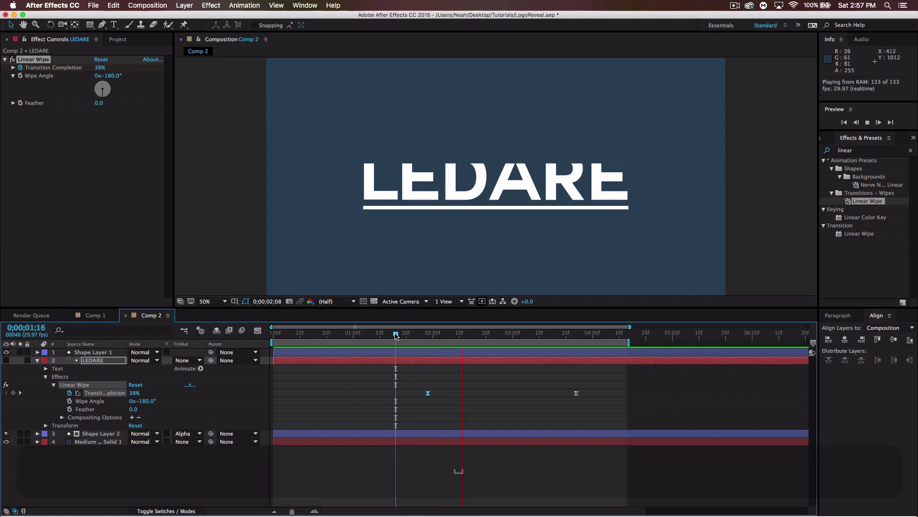
{"action": "key", "text": "space"}
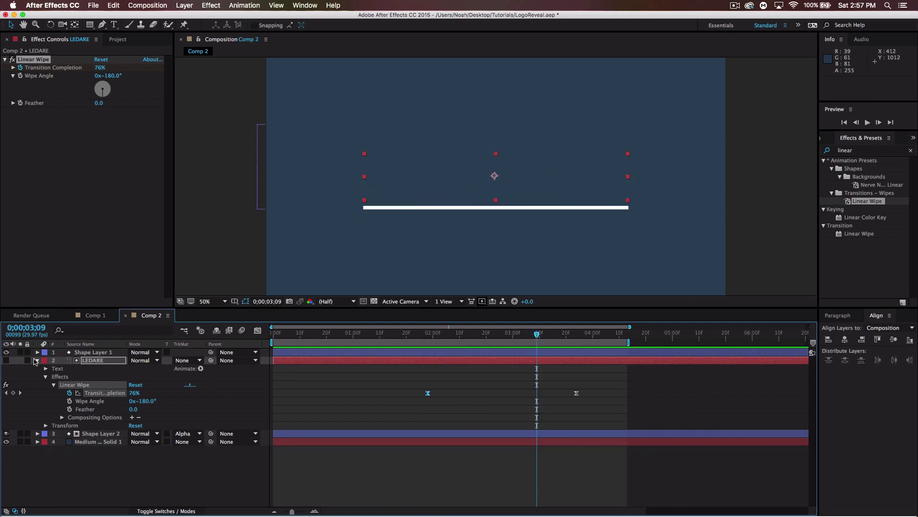
Collapse LEDARE, expand Shape Layer 1's Transform, and keyframe Scale at 2;24
{"action": "left_click", "coordinate": [36, 360]}
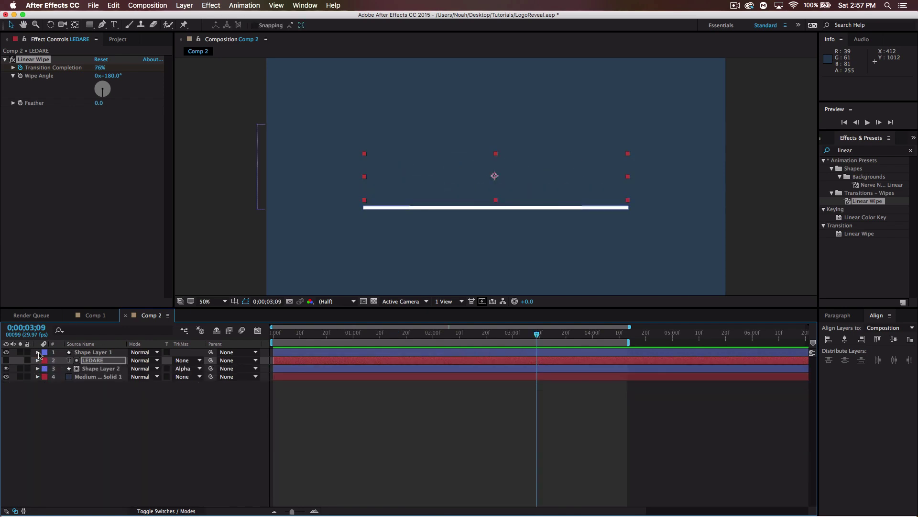
{"action": "left_click", "coordinate": [38, 352]}
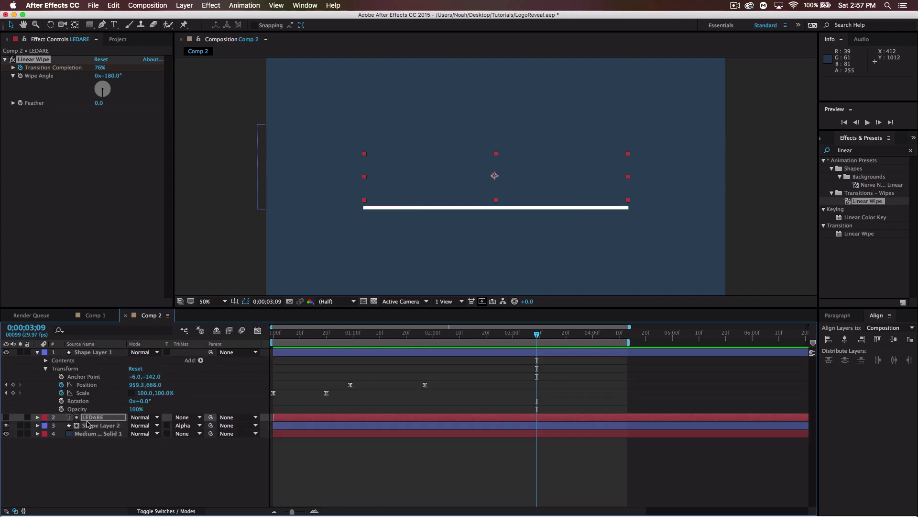
{"action": "mouse_move", "coordinate": [499, 339]}
{"action": "left_mouse_down"}
{"action": "mouse_move", "coordinate": [483, 334]}
{"action": "mouse_move", "coordinate": [493, 334]}
{"action": "left_mouse_up"}
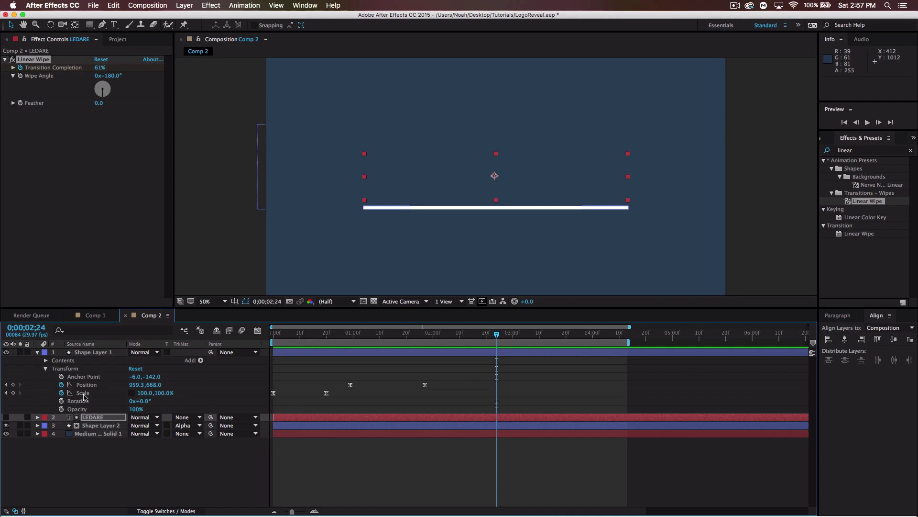
{"action": "left_click", "coordinate": [13, 393]}
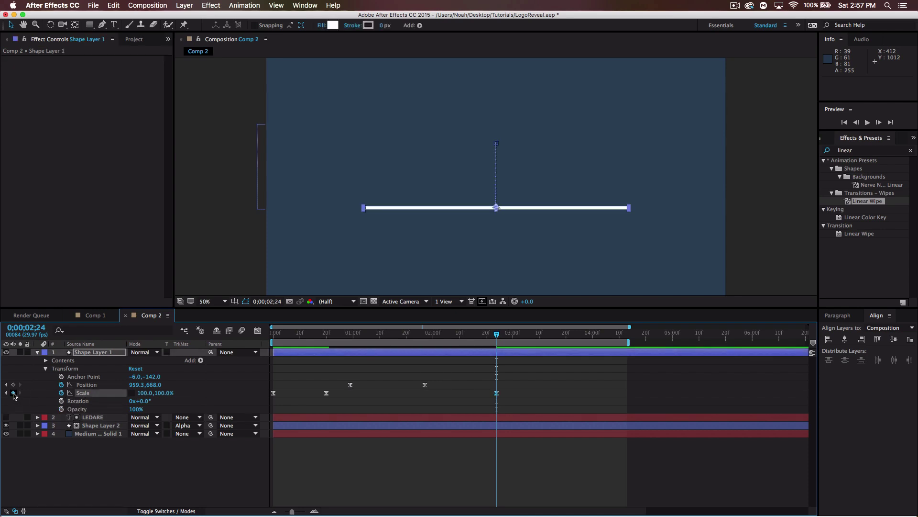
Set the line's horizontal Scale to 0 at 3;08
{"action": "left_click_drag", "start_coordinate": [497, 337], "coordinate": [534, 337]}
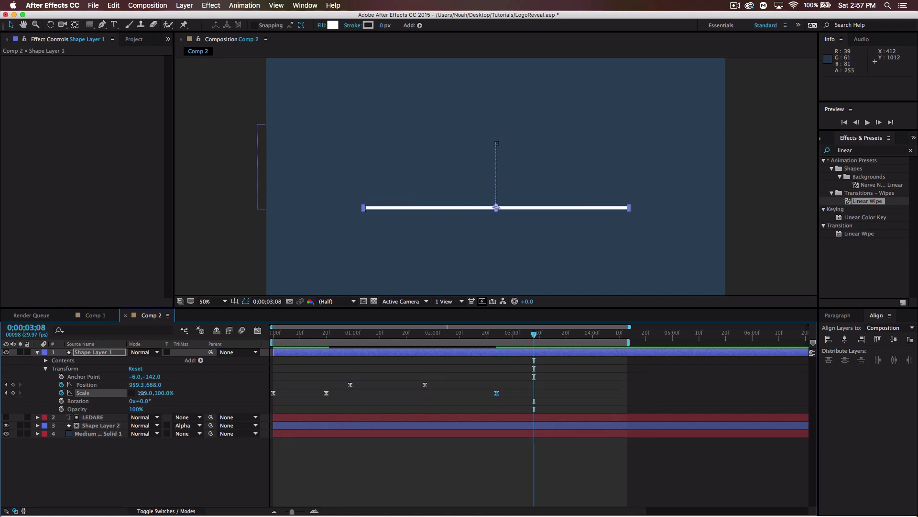
{"action": "left_click_drag", "start_coordinate": [141, 393], "coordinate": [140, 393]}
{"action": "left_click", "coordinate": [140, 392]}
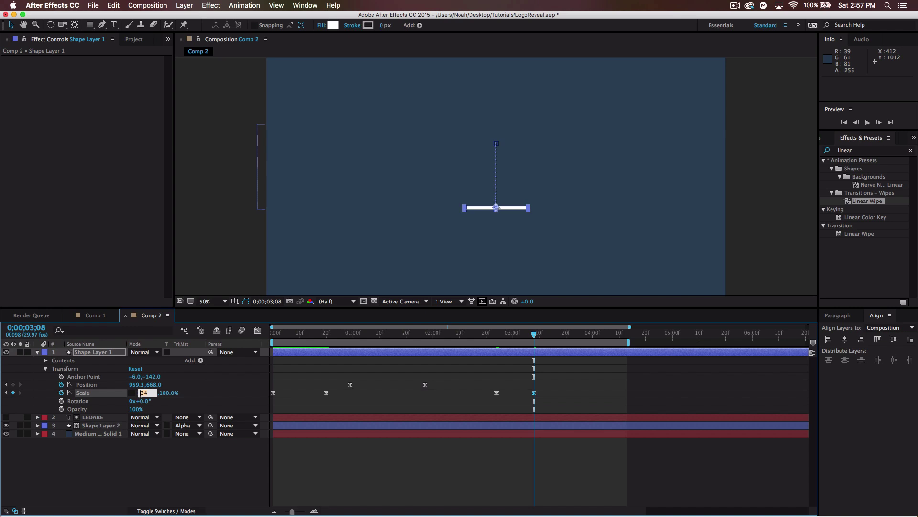
{"action": "type", "text": "0"}
{"action": "key", "text": "Return"}
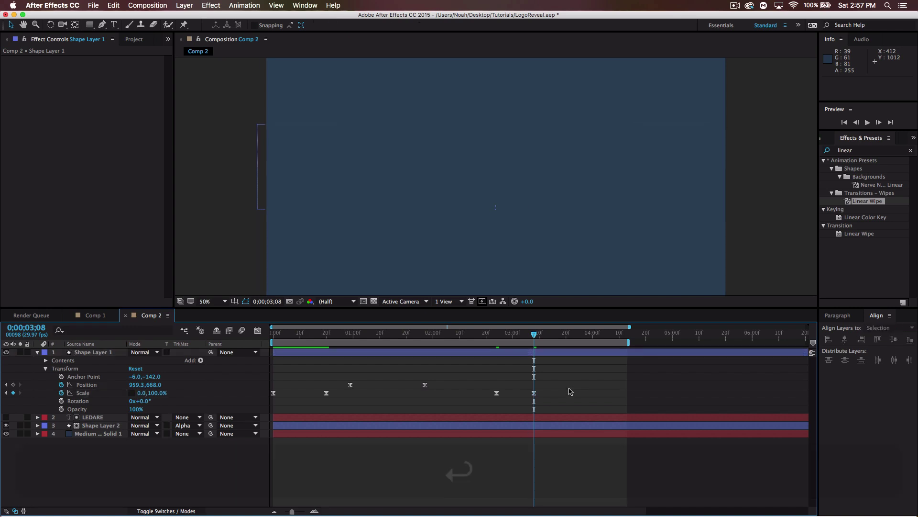
Increase the easing into the final Scale keyframe in the speed graph
{"action": "left_click_drag", "start_coordinate": [562, 387], "coordinate": [495, 406]}
{"action": "left_click", "coordinate": [257, 330]}
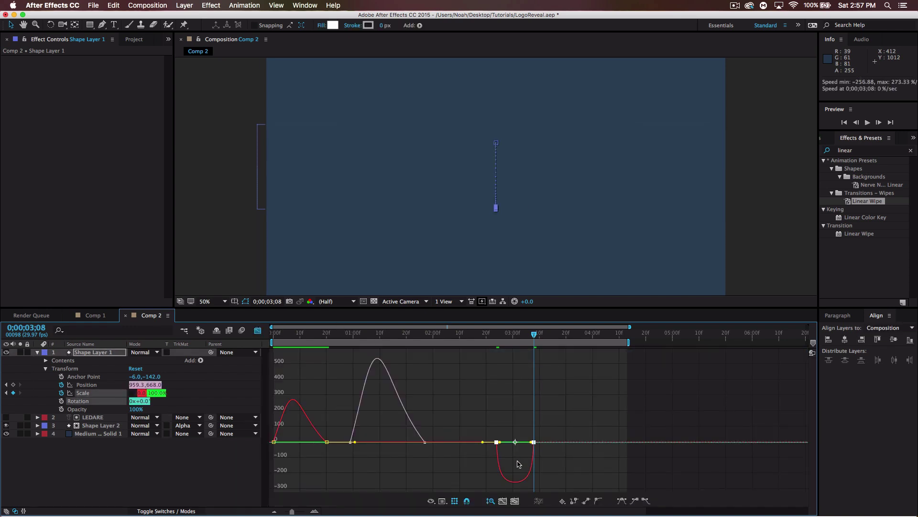
{"action": "left_click", "coordinate": [532, 442]}
{"action": "left_click_drag", "start_coordinate": [529, 441], "coordinate": [522, 442]}
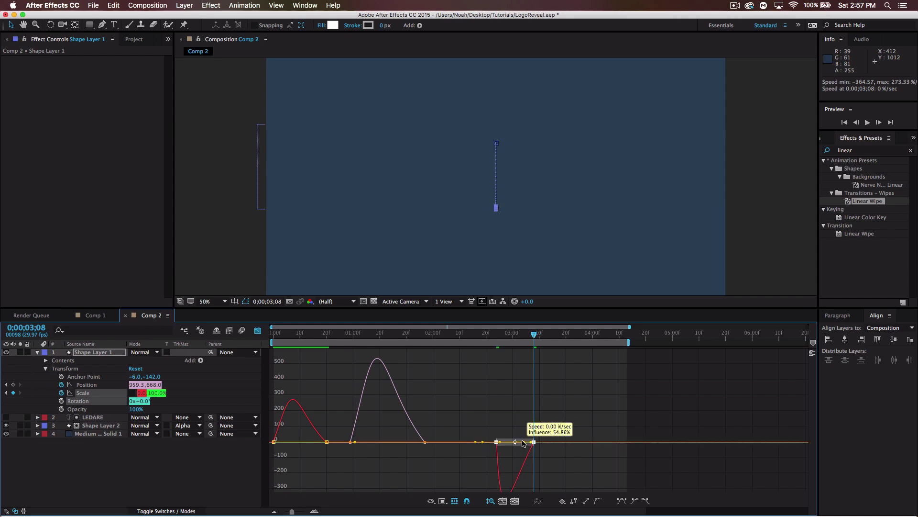
{"action": "left_click", "coordinate": [257, 330]}
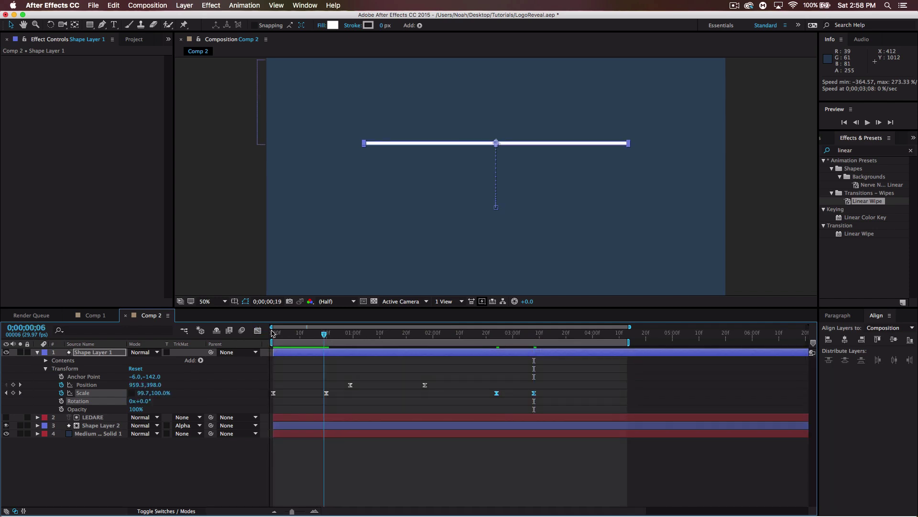
{"action": "key", "text": "space"}
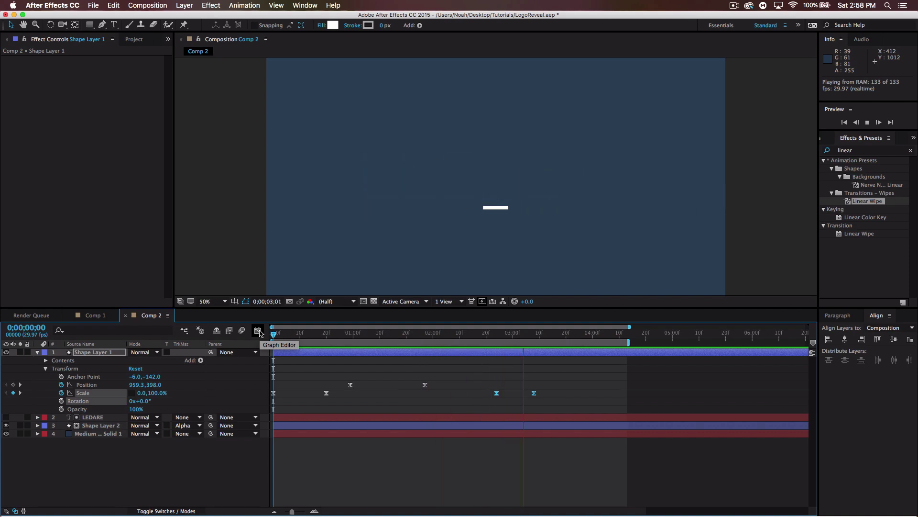
{"action": "key", "text": "space"}
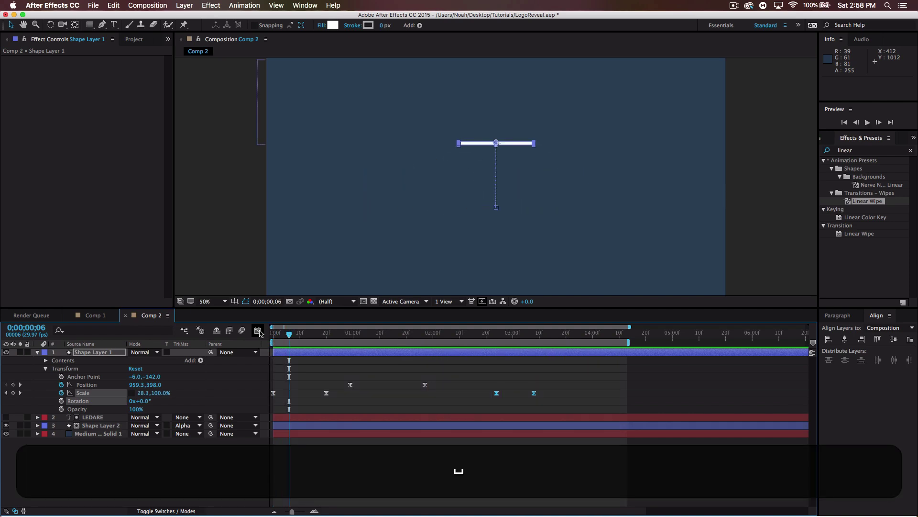